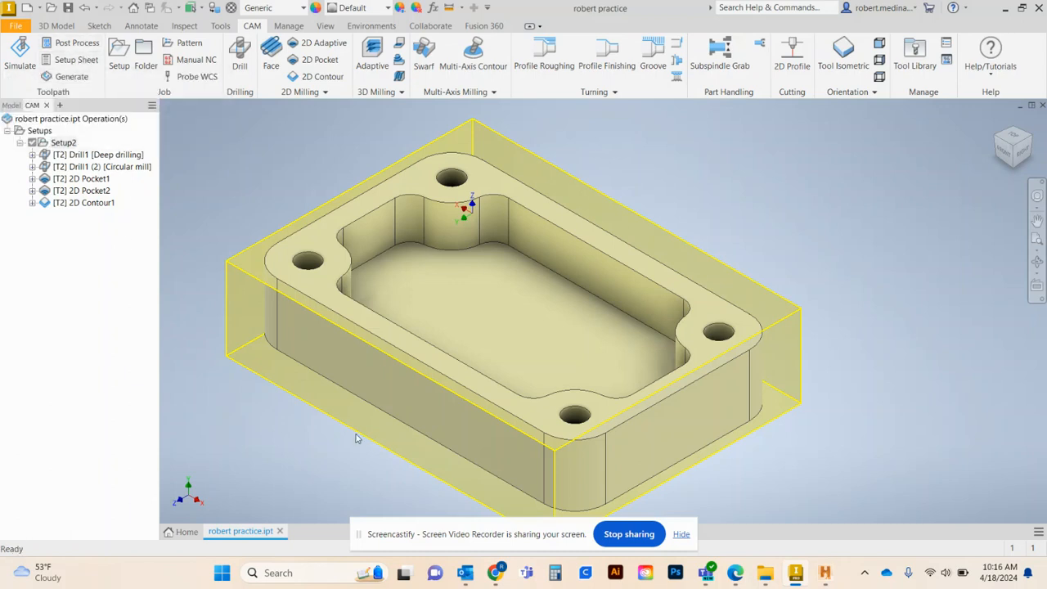
# Rename the Drill1 deep drilling operation as "drill hole .250".
pyautogui.click(130, 156)
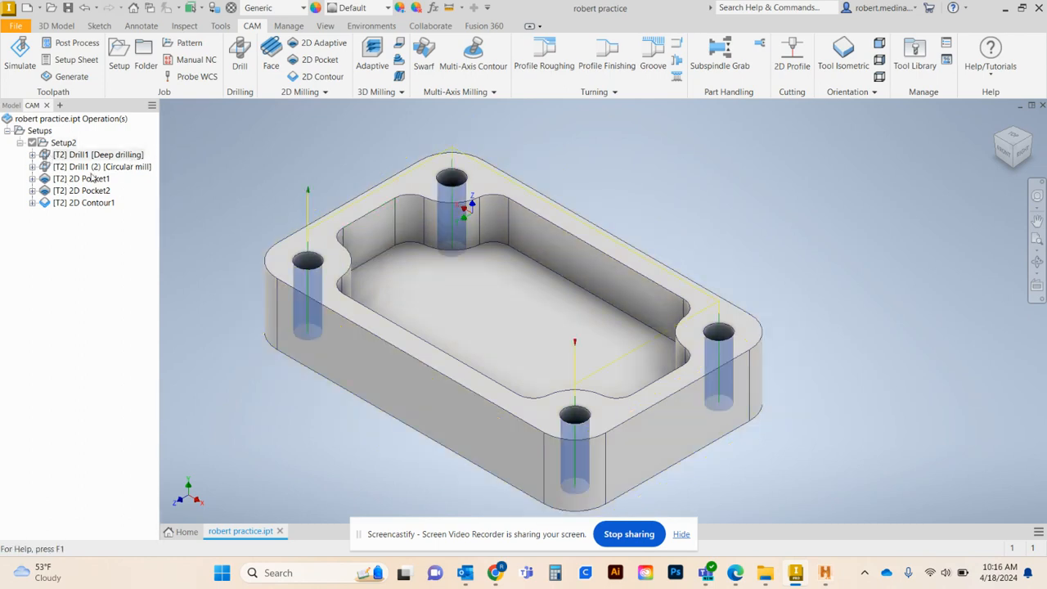
pyautogui.click(88, 156)
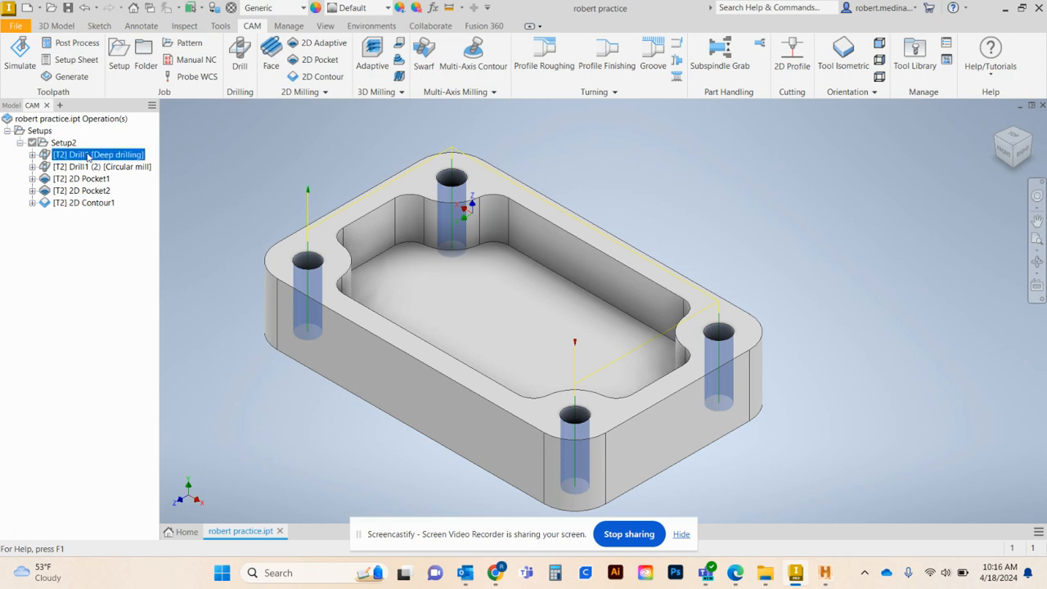
pyautogui.click(89, 156)
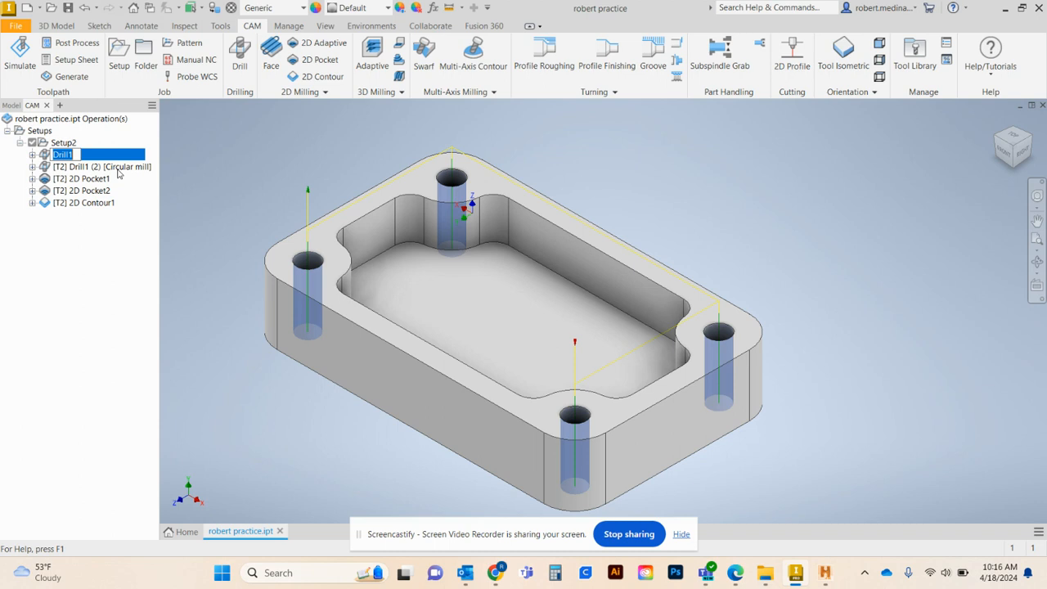
pyautogui.write('drill hole .25')
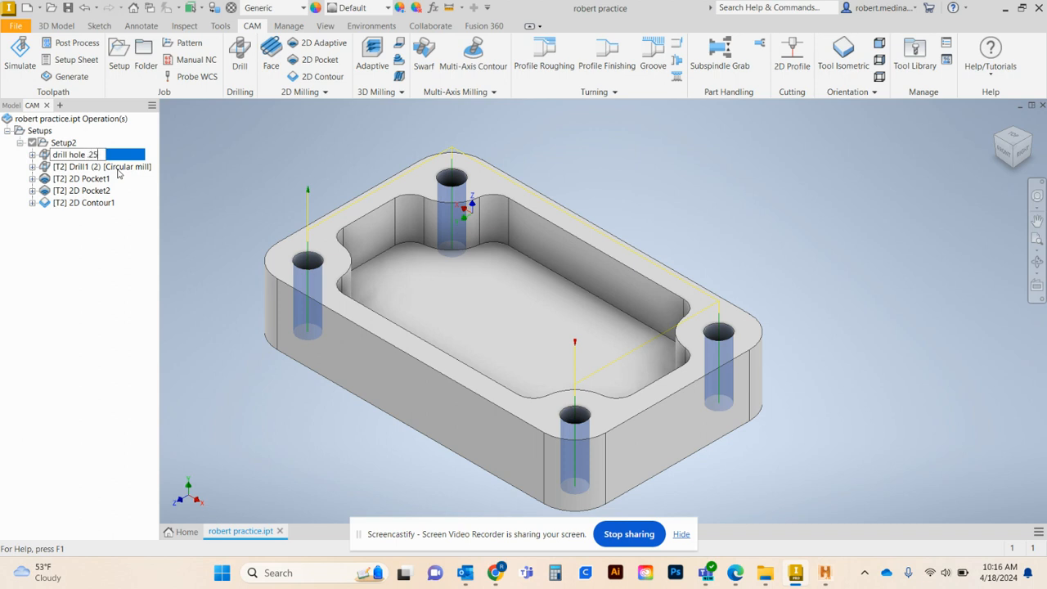
pyautogui.write('0')
pyautogui.click(118, 167)
# Rename the Drill1 (2) circular mill operation as "interpolate holes .266".
pyautogui.doubleClick(100, 169)
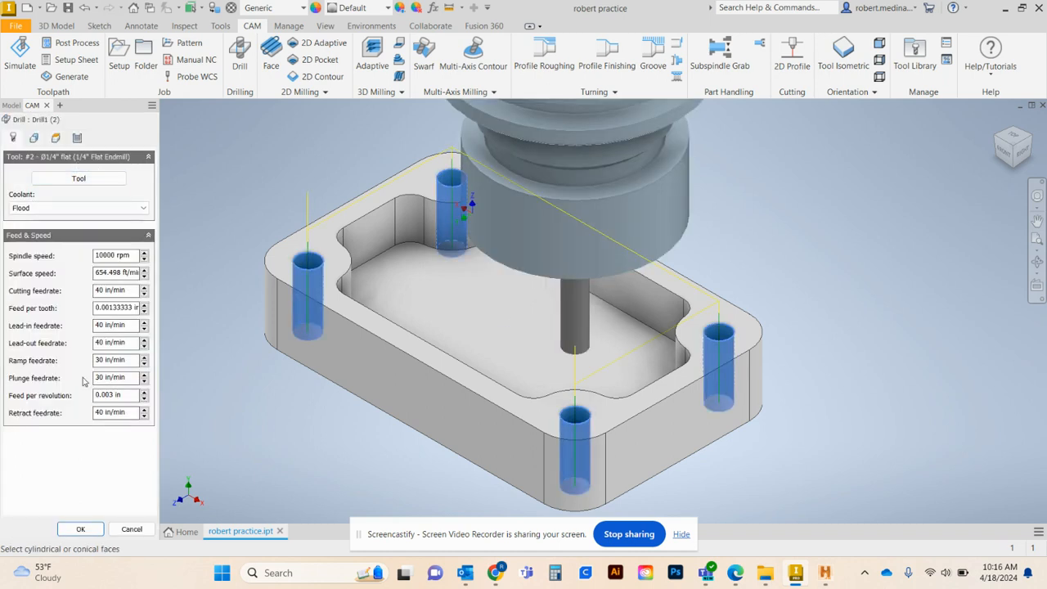
pyautogui.click(80, 529)
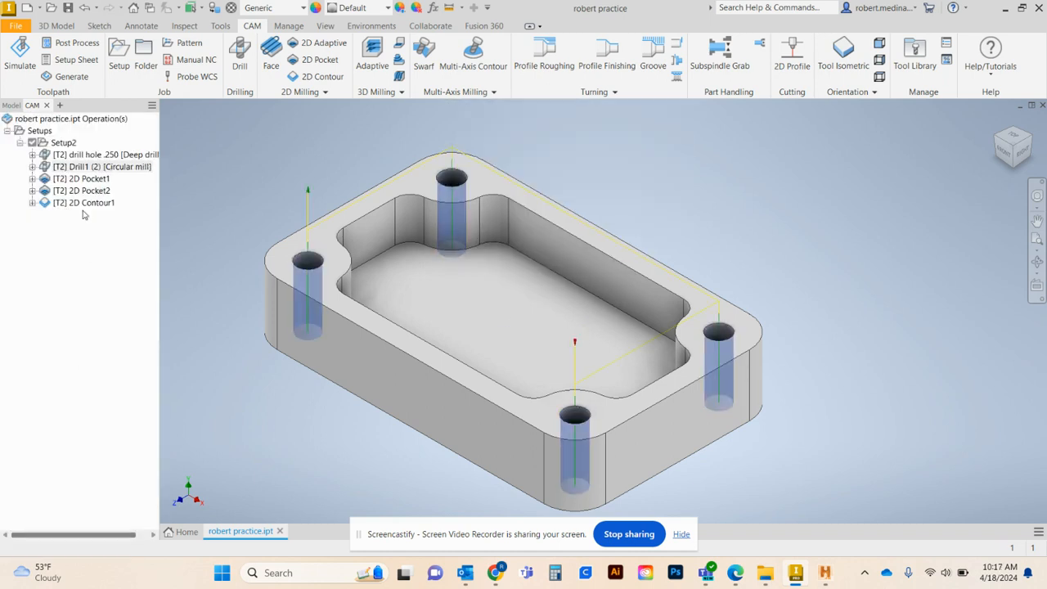
pyautogui.click(94, 170)
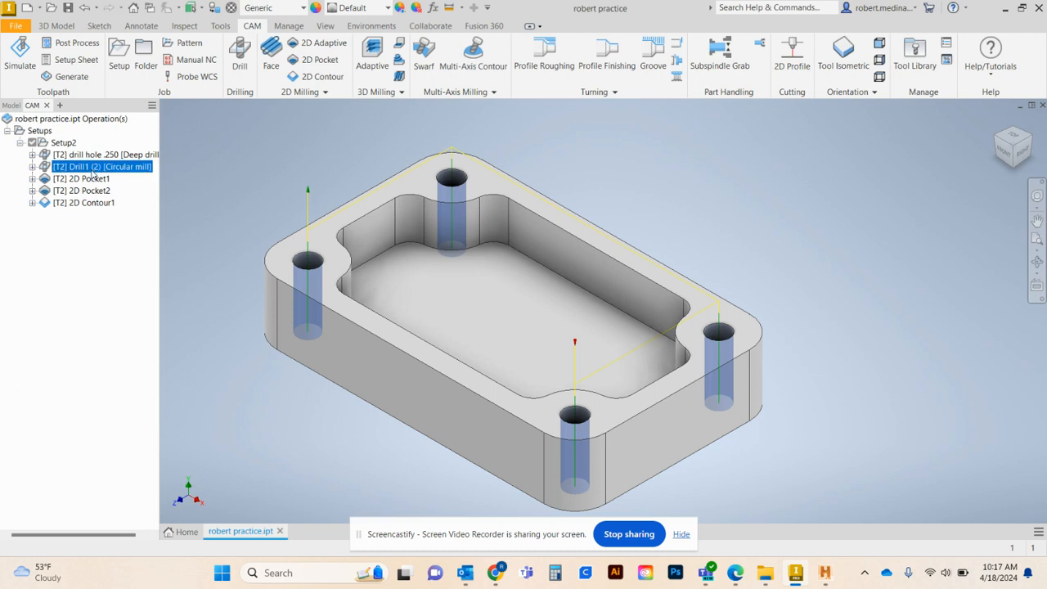
pyautogui.click(87, 169)
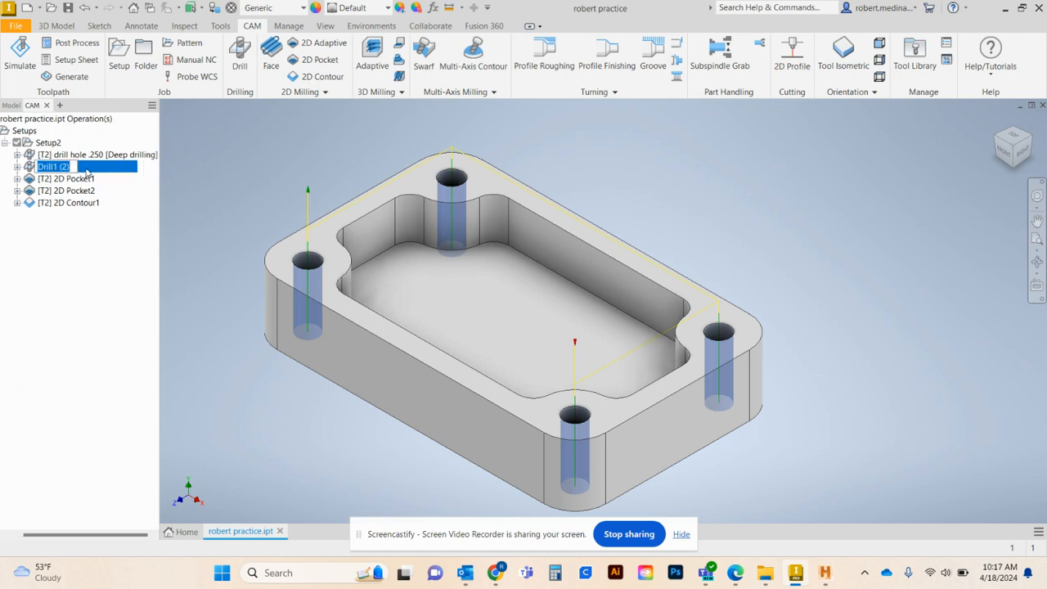
pyautogui.write('[nterpolate holes')
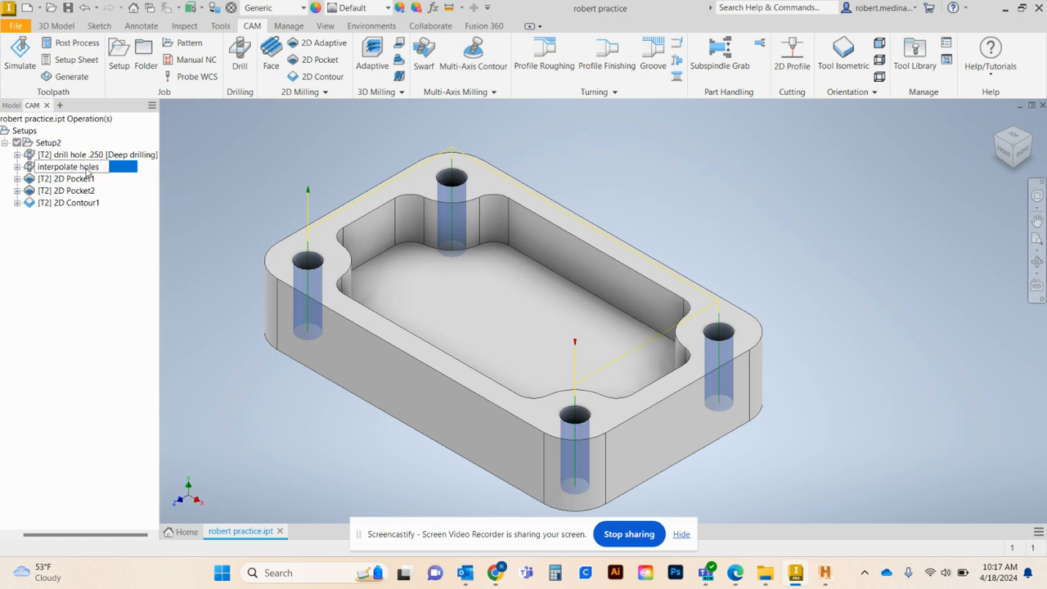
pyautogui.write(' .266')
pyautogui.click(113, 254)
# Rename the 2D Pocket1 operation as "inside pocket".
pyautogui.click(91, 179)
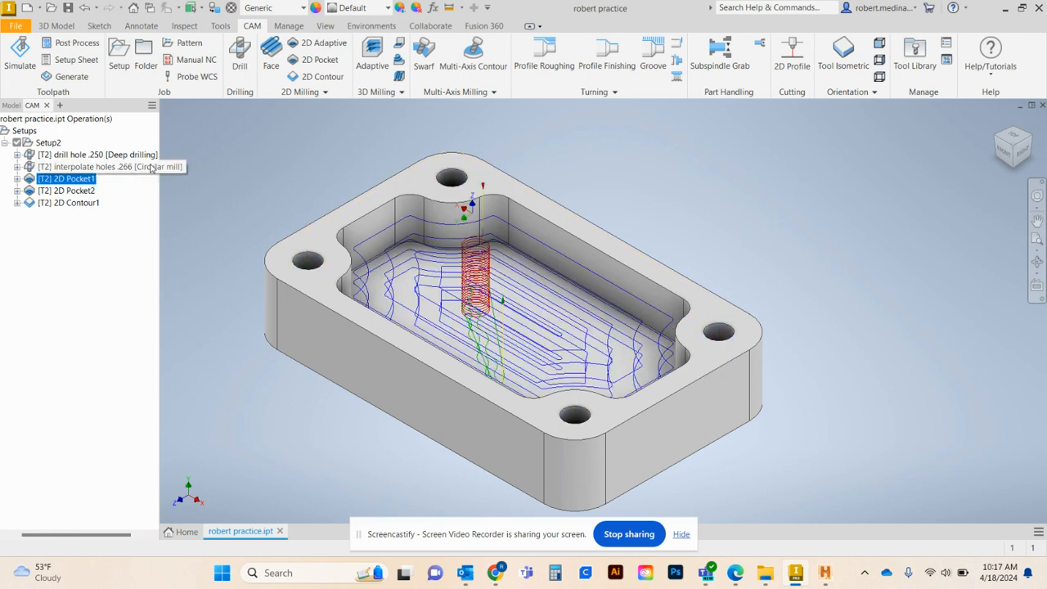
pyautogui.click(75, 184)
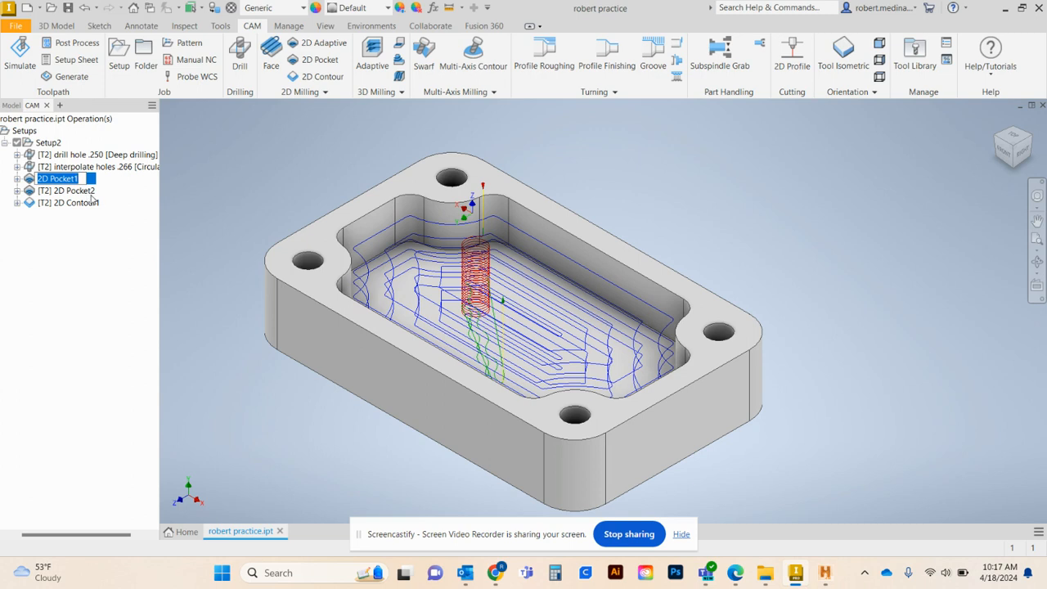
pyautogui.click(82, 190)
pyautogui.click(75, 181)
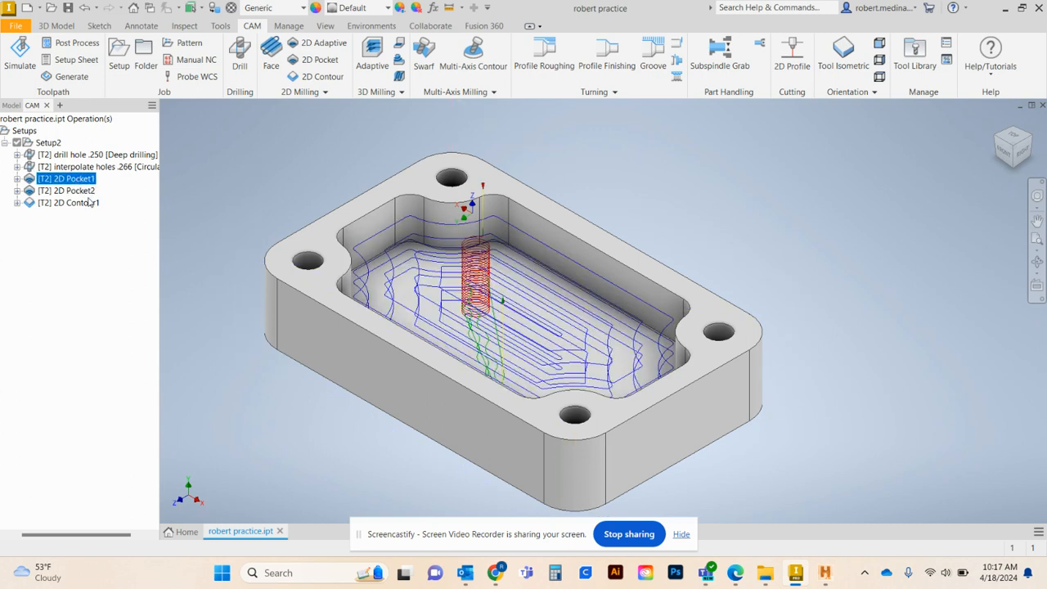
pyautogui.click(89, 201)
pyautogui.click(84, 193)
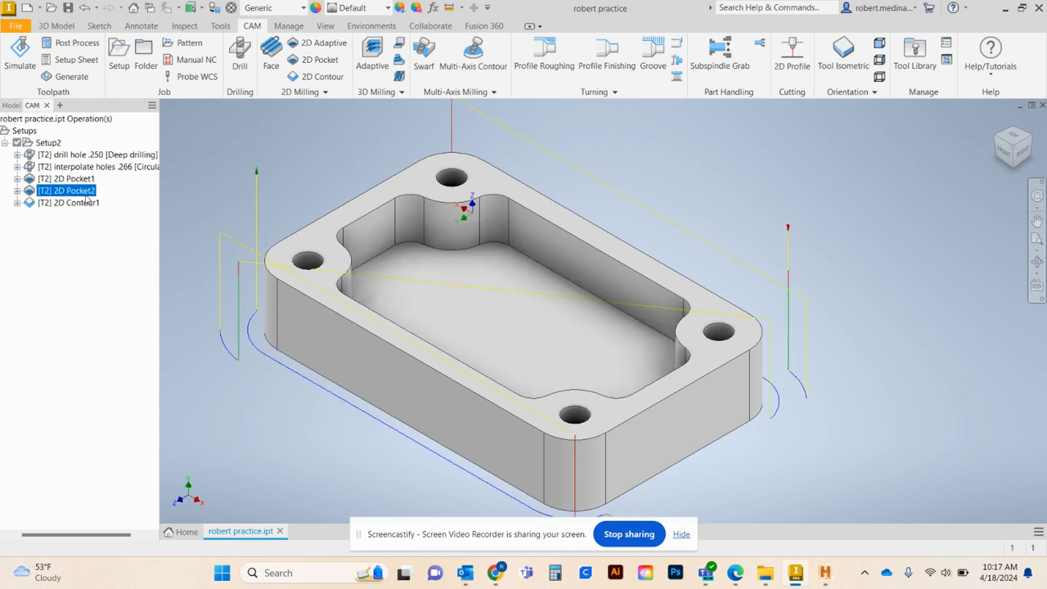
pyautogui.click(79, 181)
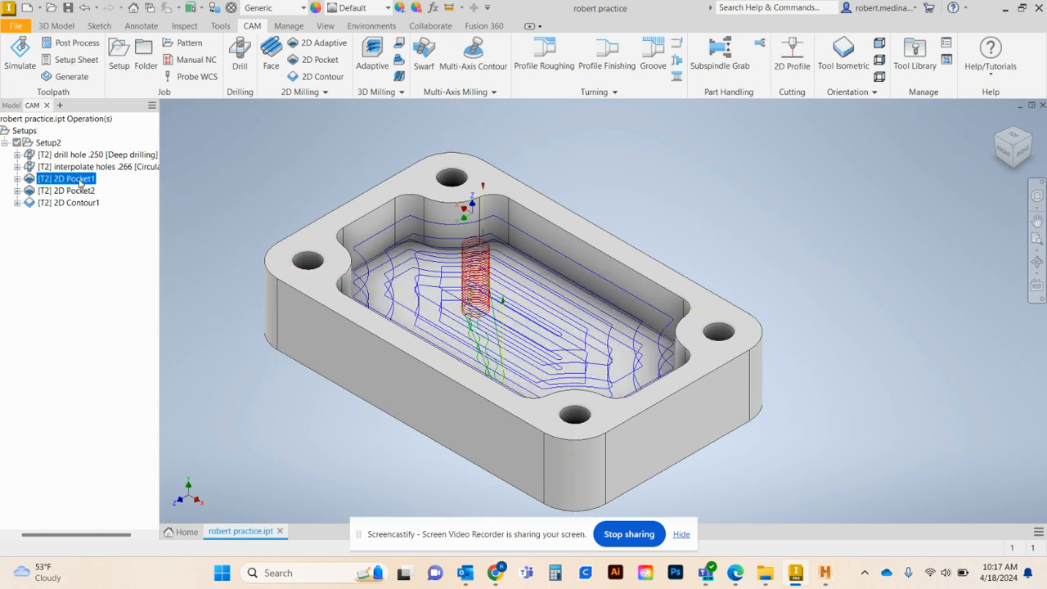
pyautogui.click(80, 181)
pyautogui.write('inside pocket')
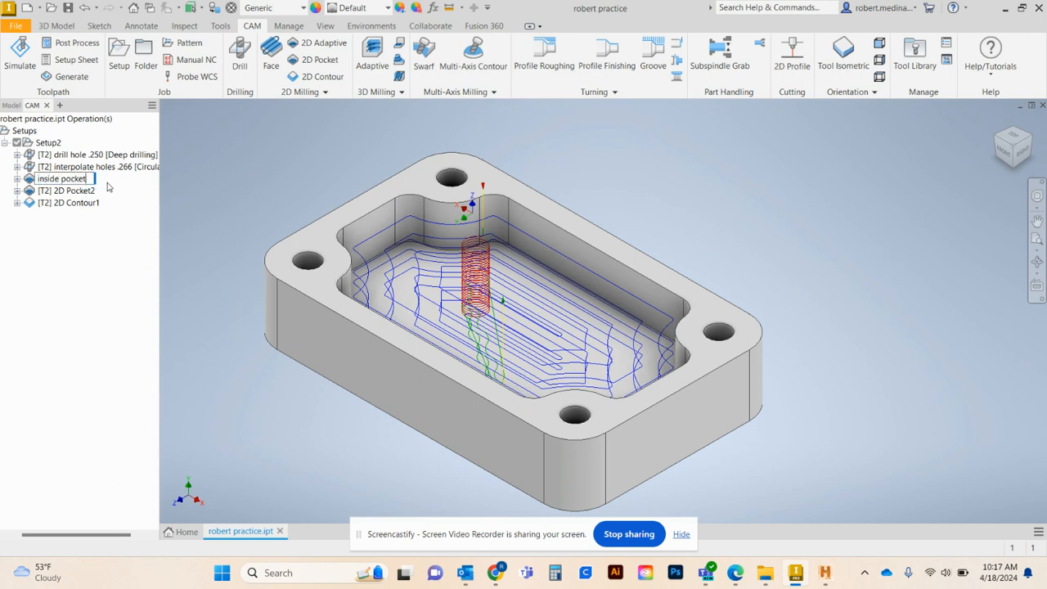
pyautogui.click(91, 307)
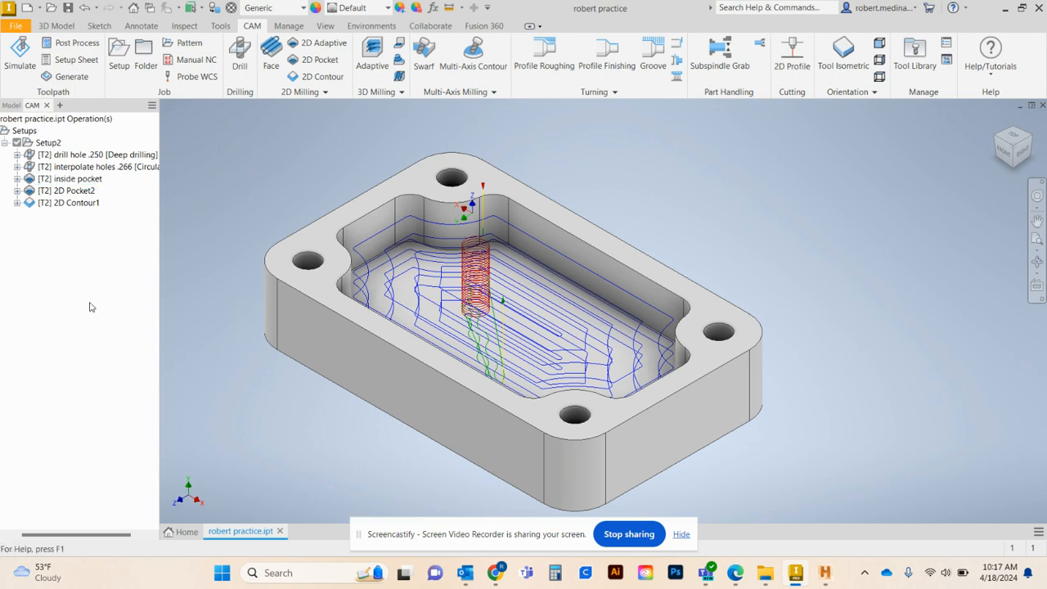
# Rename the 2D Pocket2 operation as "rough contour edges".
pyautogui.click(73, 191)
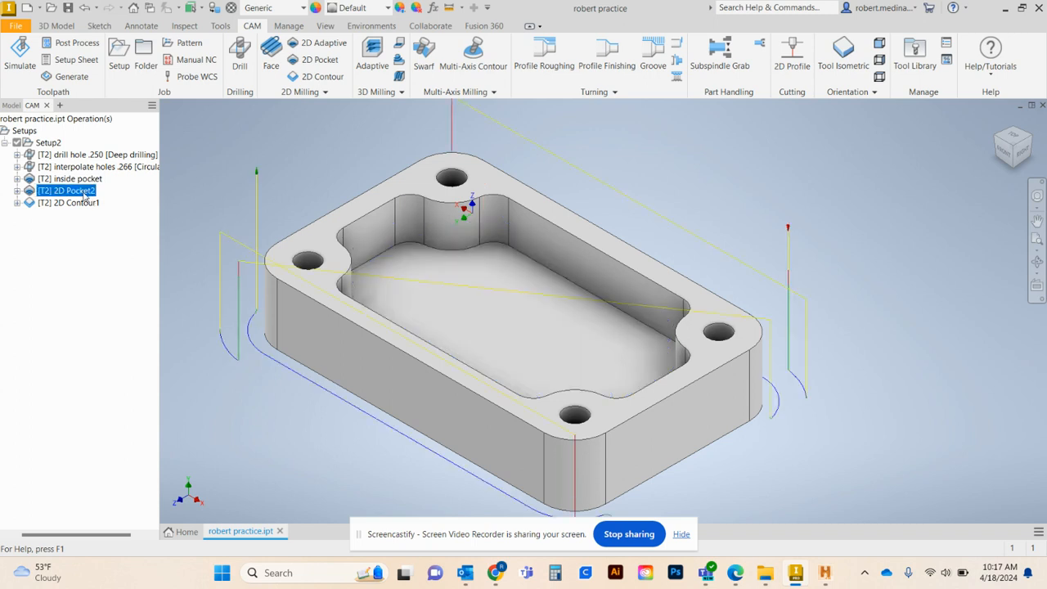
pyautogui.click(84, 193)
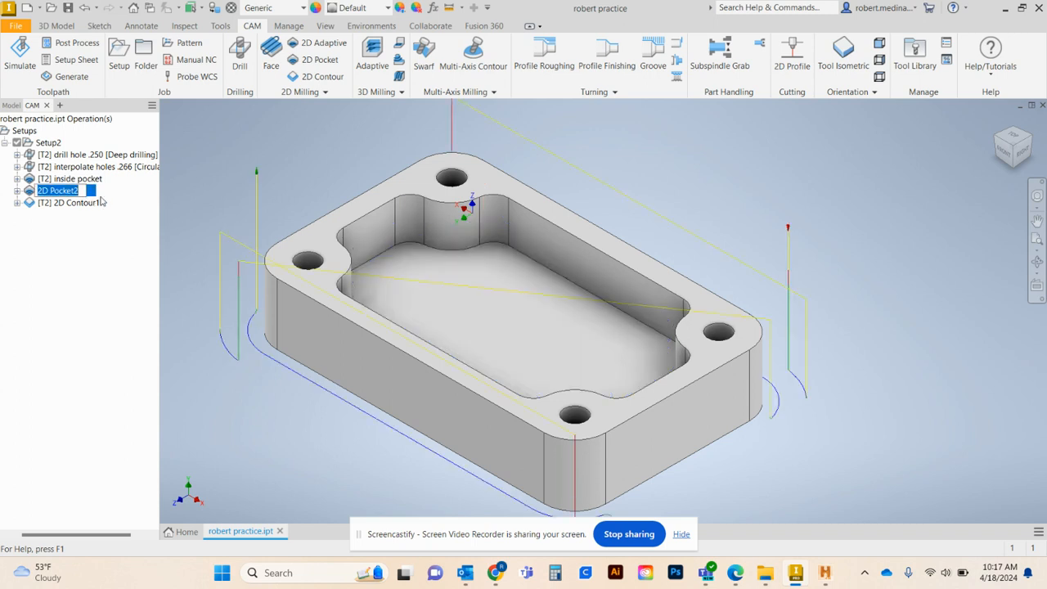
pyautogui.write('rough contou')
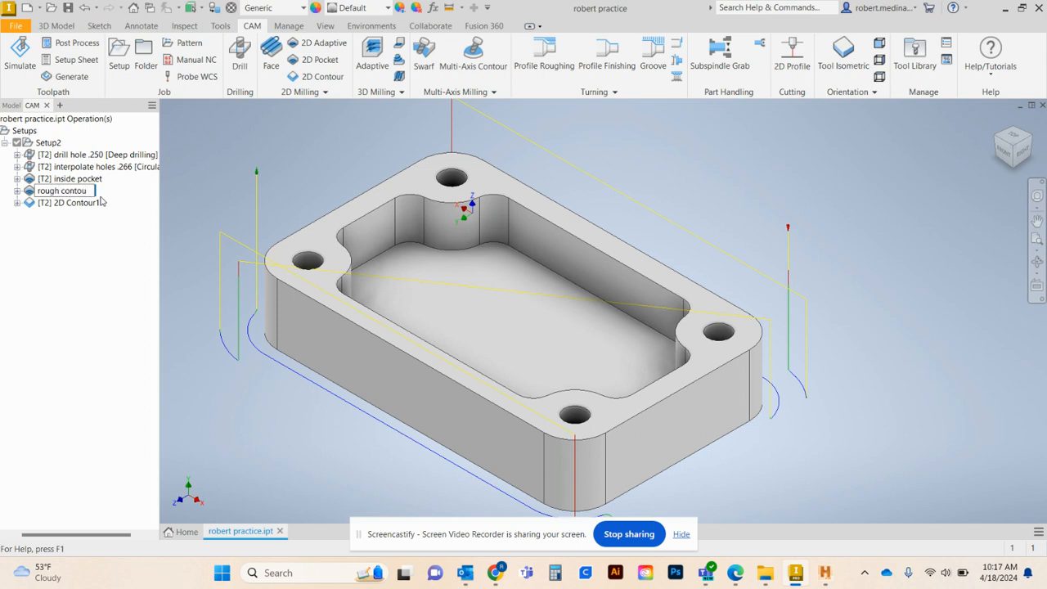
pyautogui.write('r edges')
pyautogui.press('Return')
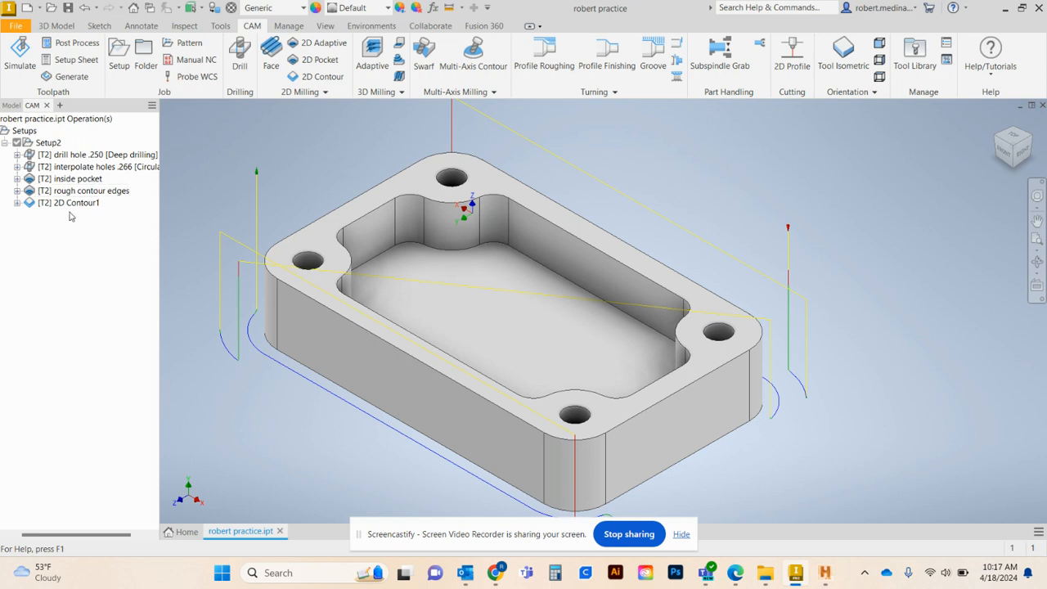
# Rename the 2D Contour1 operation as "finish outside out contour".
pyautogui.click(83, 203)
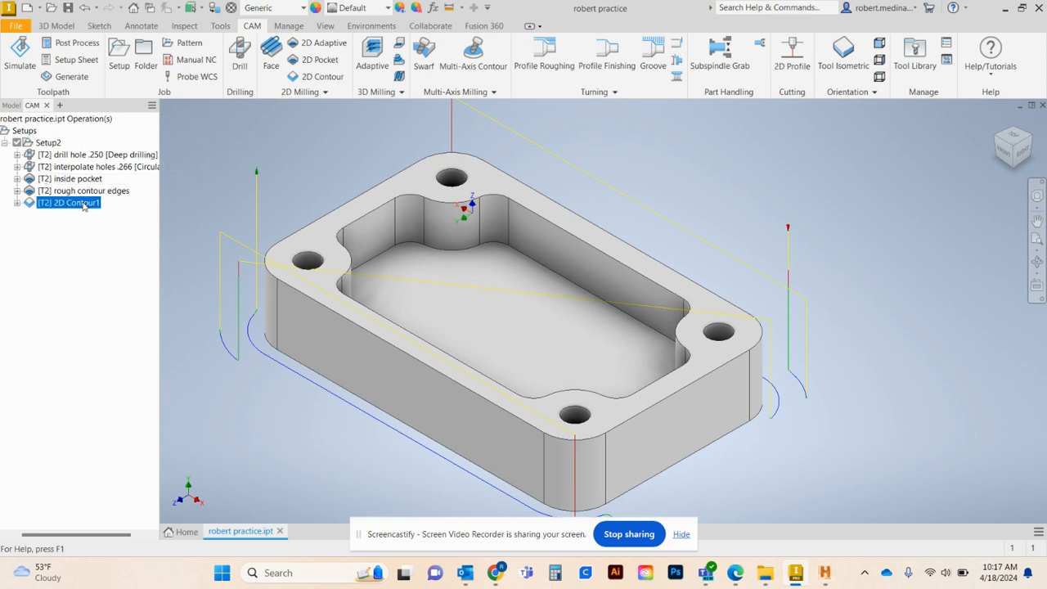
pyautogui.click(84, 205)
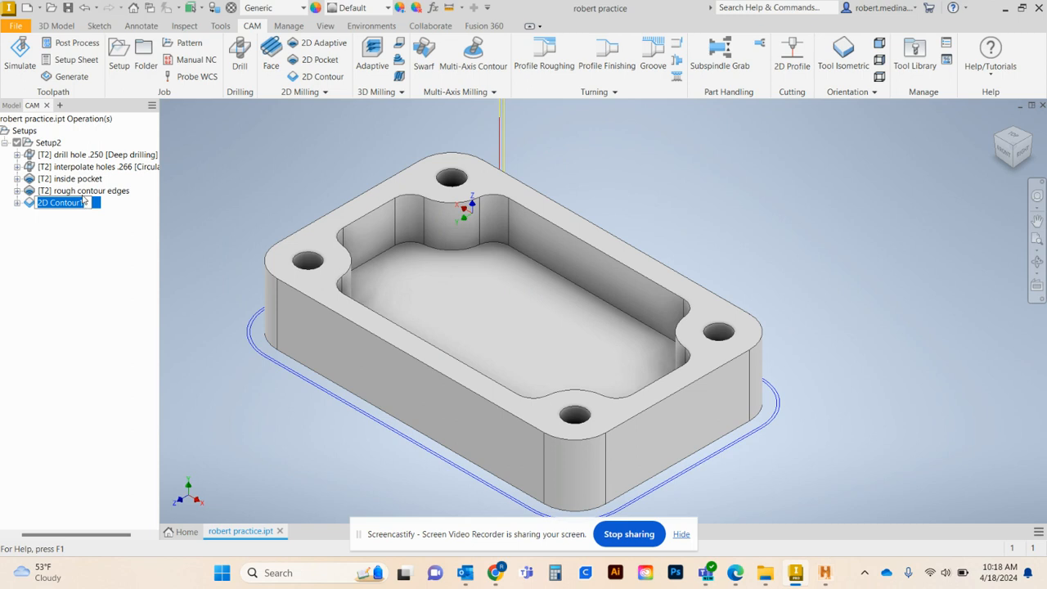
pyautogui.write('finish outs')
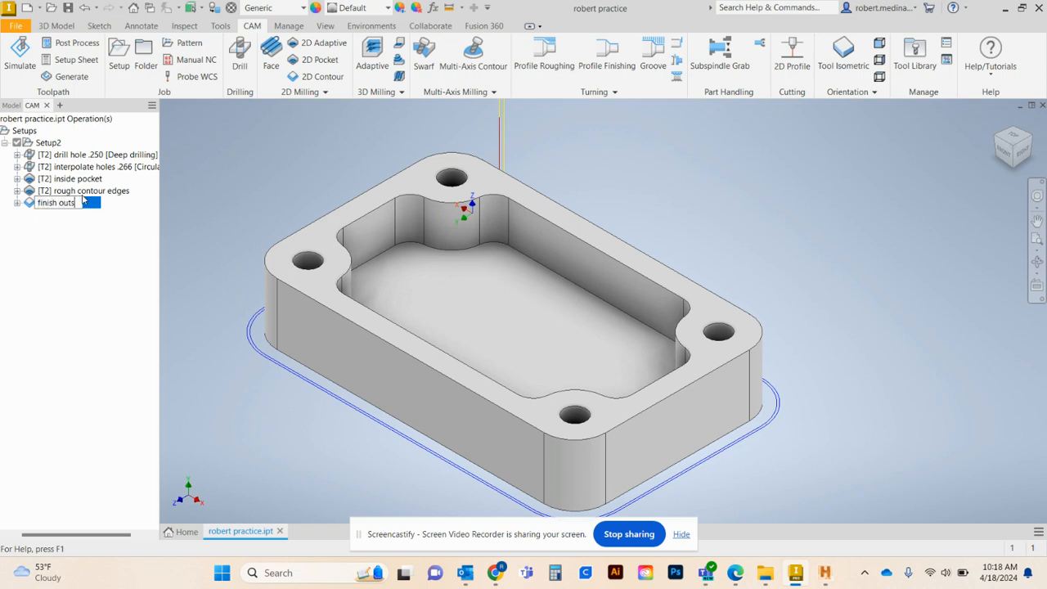
pyautogui.write('ide out contour')
pyautogui.press('Return')
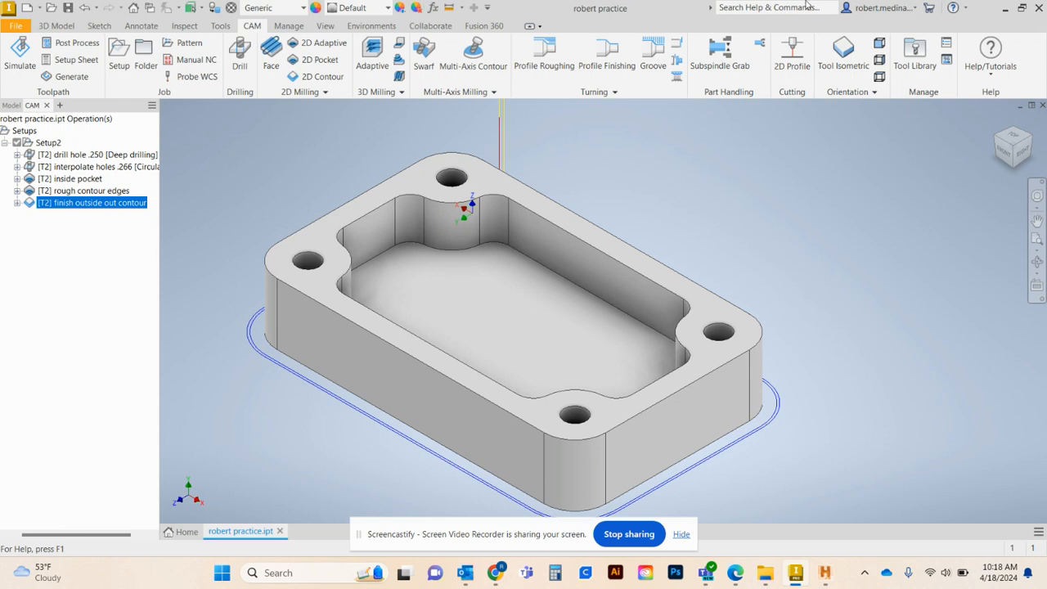
# Create a setup sheet for the selected finish outside out contour operation in the Desktop folder.
pyautogui.click(86, 66)
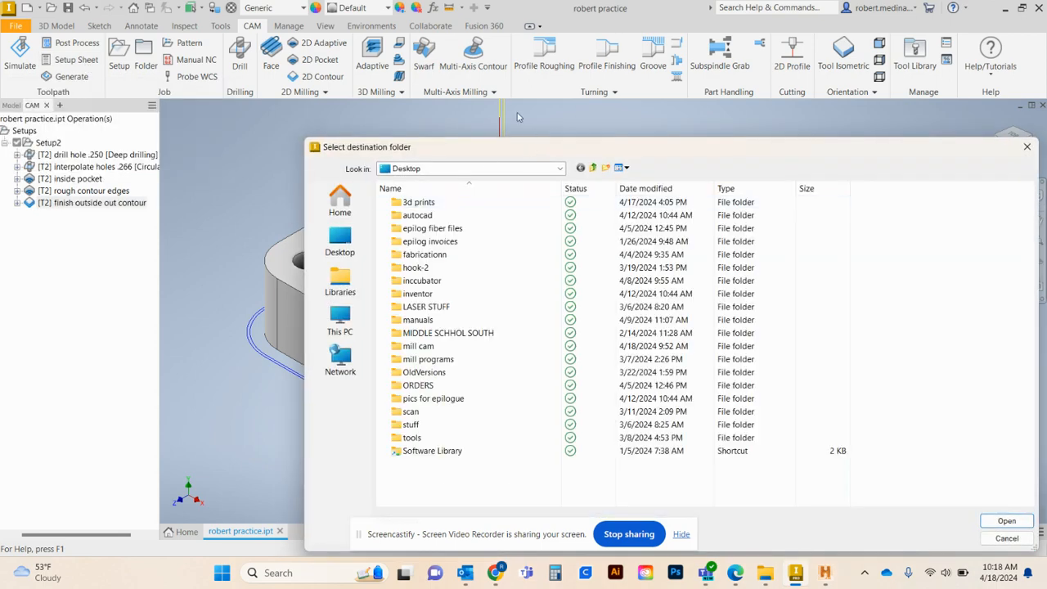
pyautogui.click(991, 520)
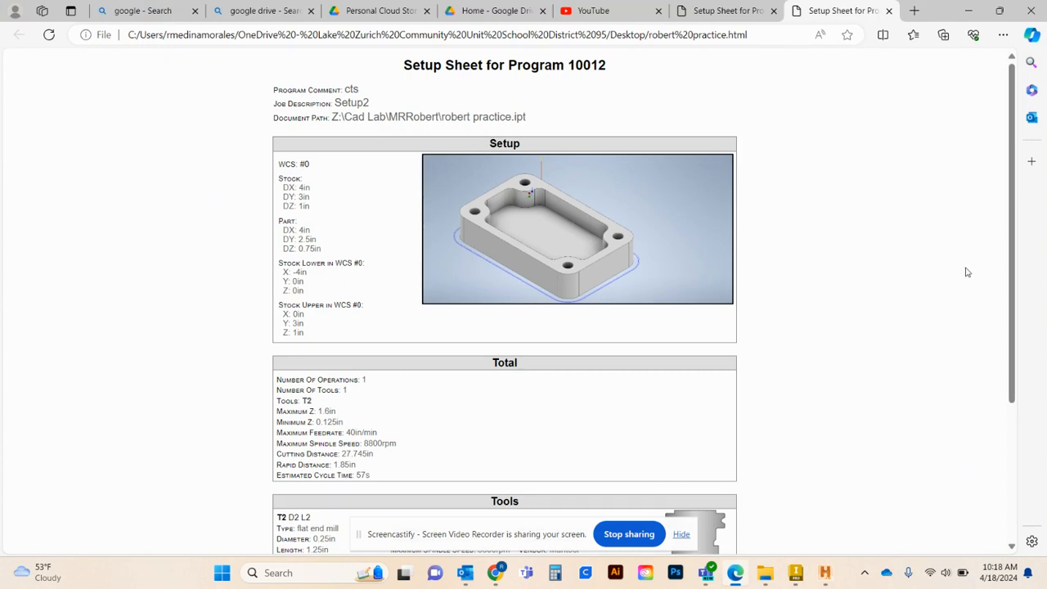
# Review the setup sheet's stock and part dimensions, totals, tool data and listed operations.
pyautogui.scroll(-2, 997, 313)
pyautogui.scroll(-3, 997, 313)
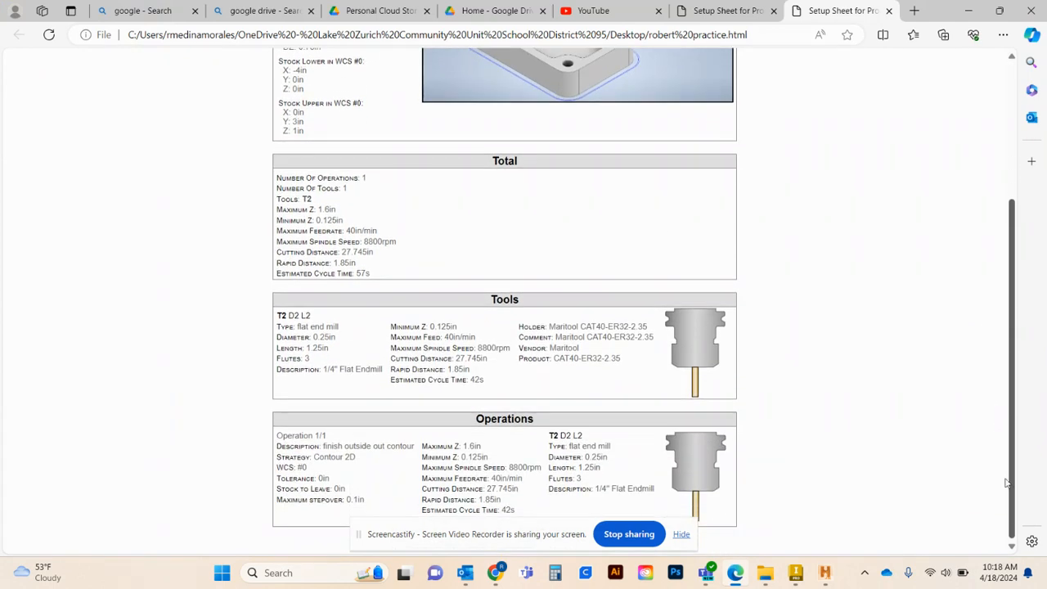
pyautogui.scroll(1, 705, 417)
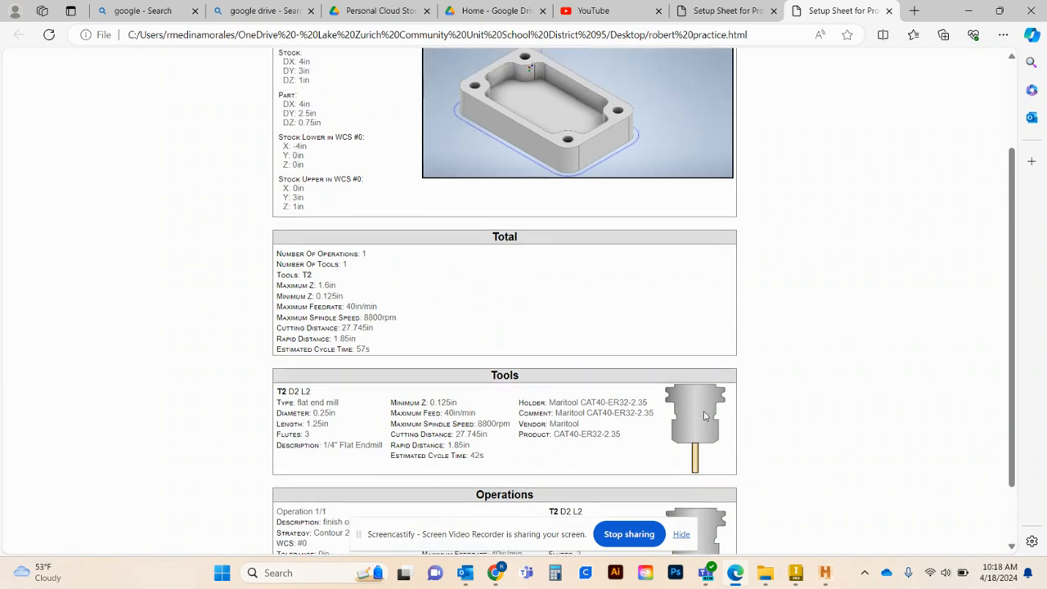
pyautogui.scroll(2, 705, 416)
pyautogui.scroll(-3, 705, 416)
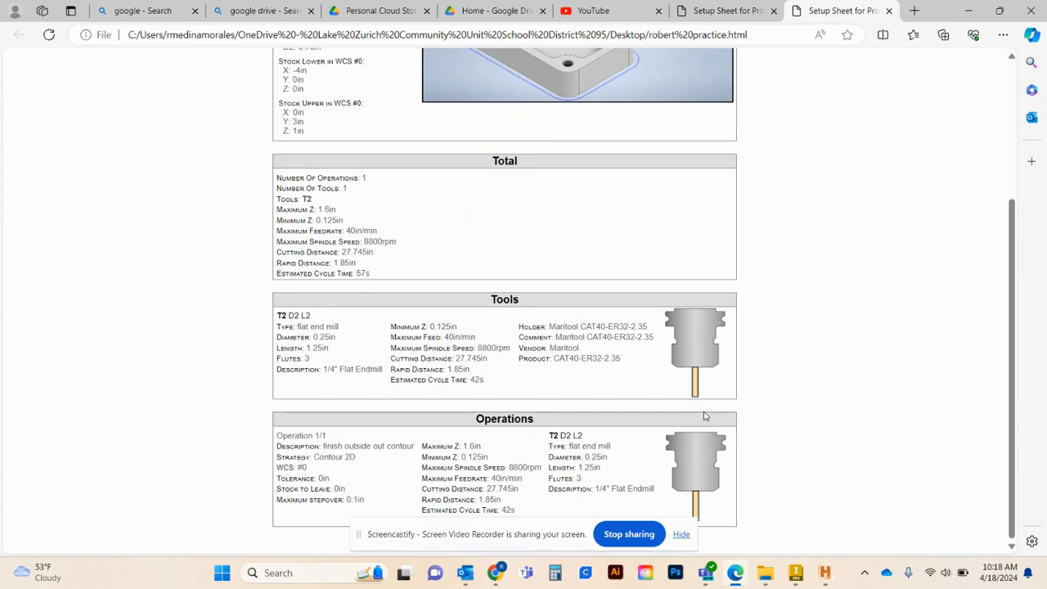
pyautogui.scroll(3, 593, 420)
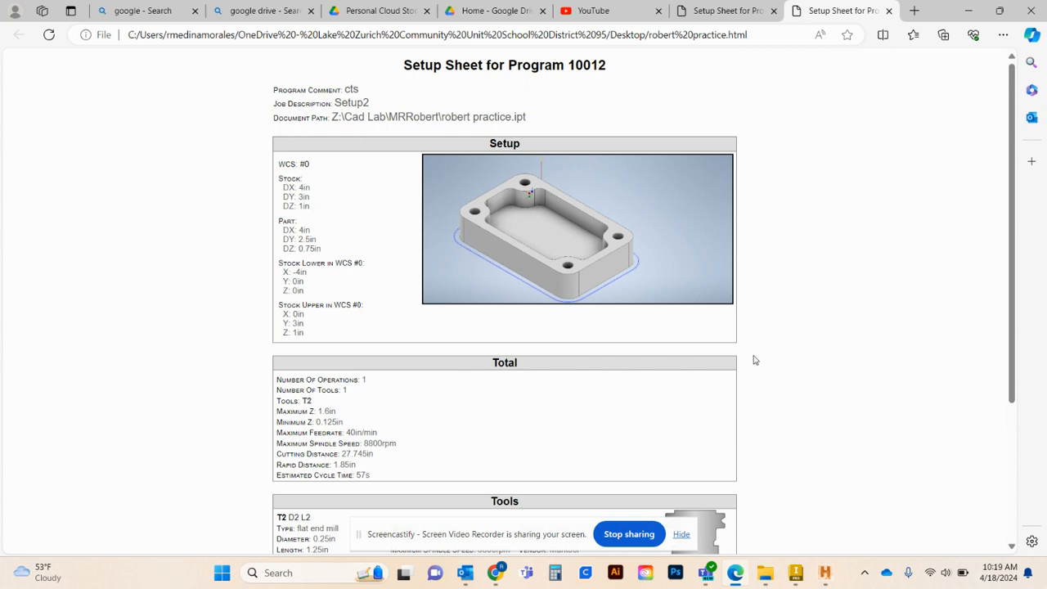
pyautogui.scroll(-1, 545, 335)
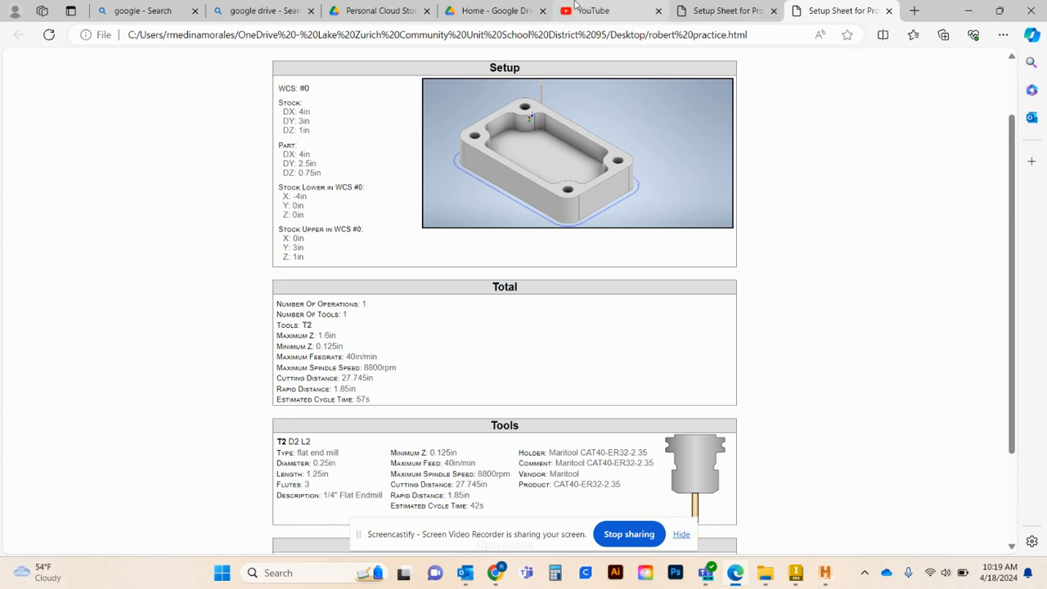
pyautogui.scroll(-1, 608, 335)
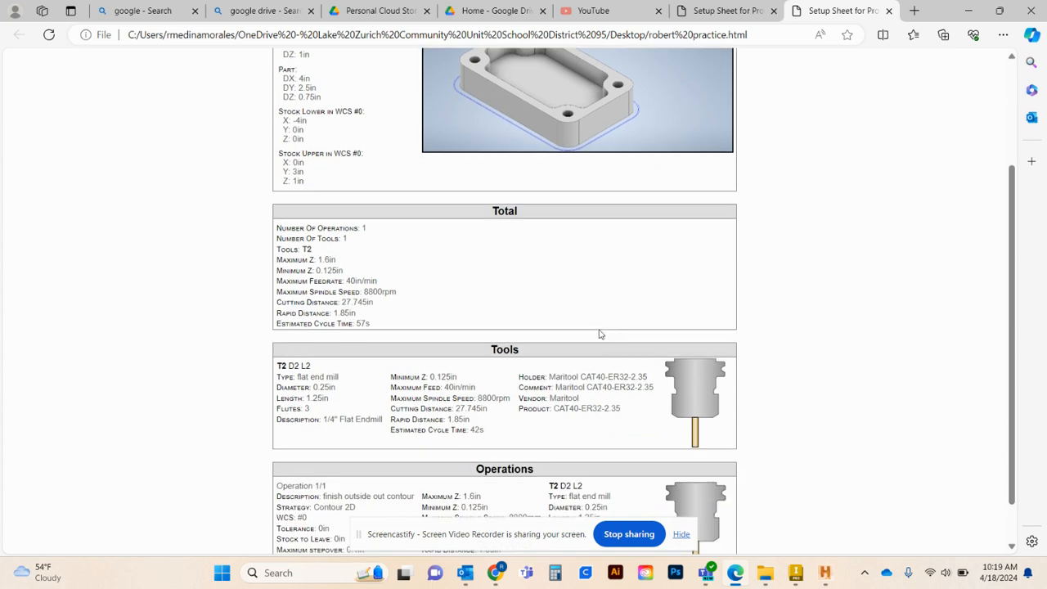
pyautogui.scroll(-1, 384, 311)
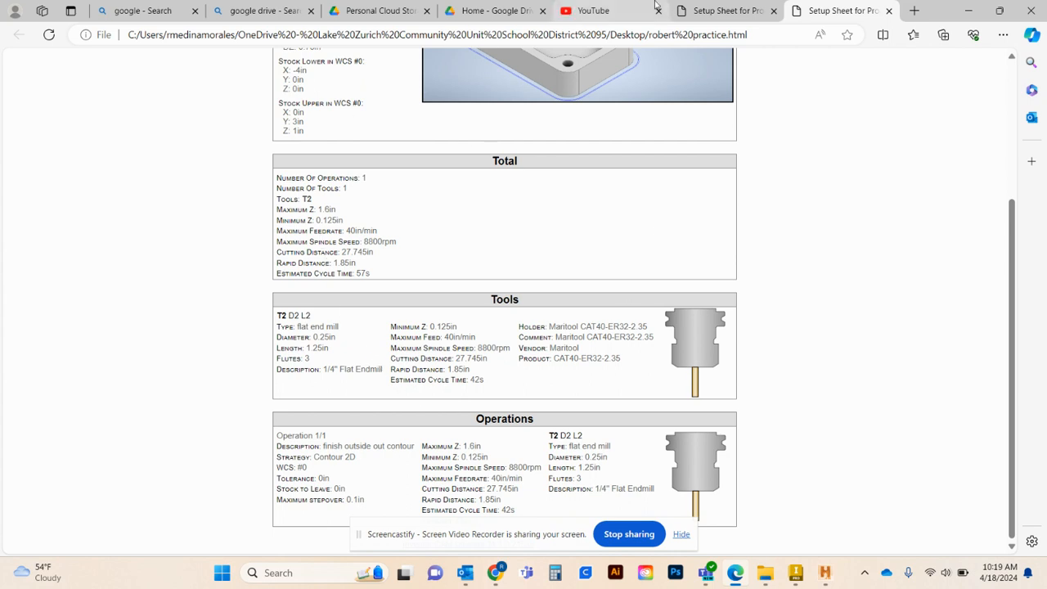
# Switch to Inventor and create a setup sheet for the entire Setup2 in the Desktop folder.
pyautogui.click(796, 572)
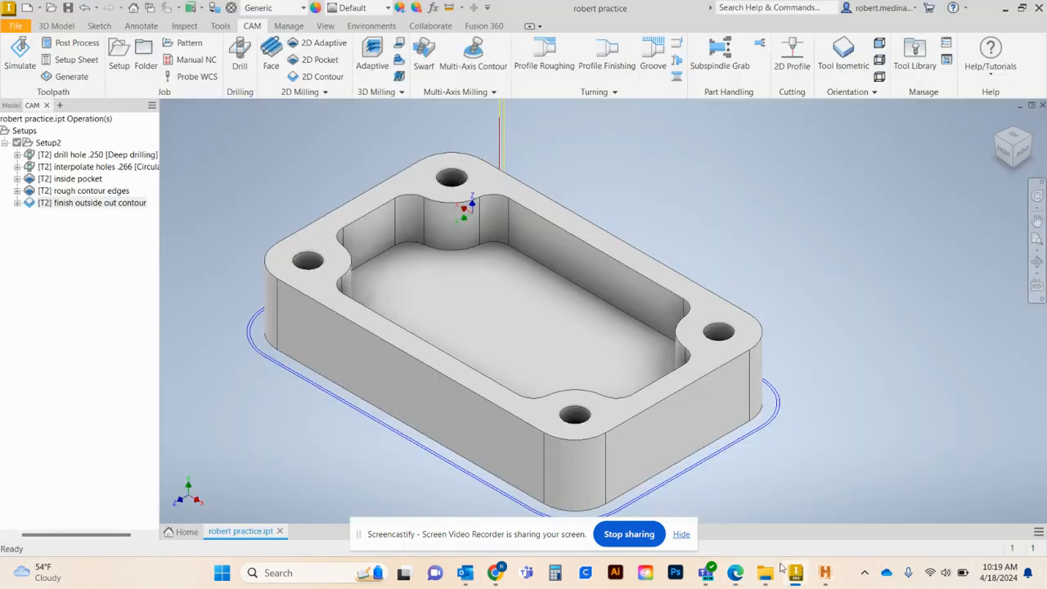
pyautogui.click(106, 202)
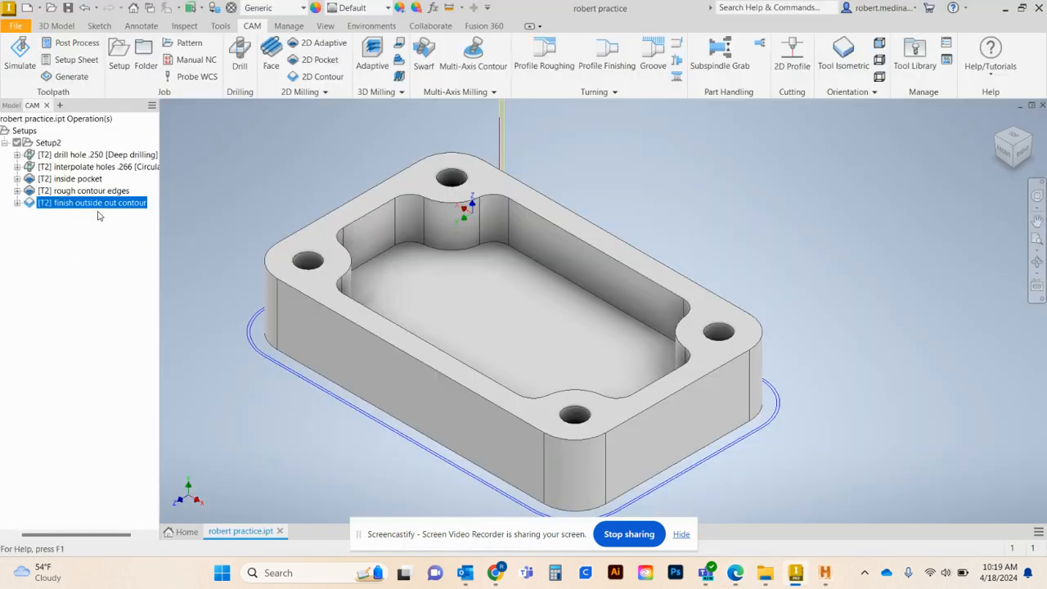
pyautogui.click(46, 143)
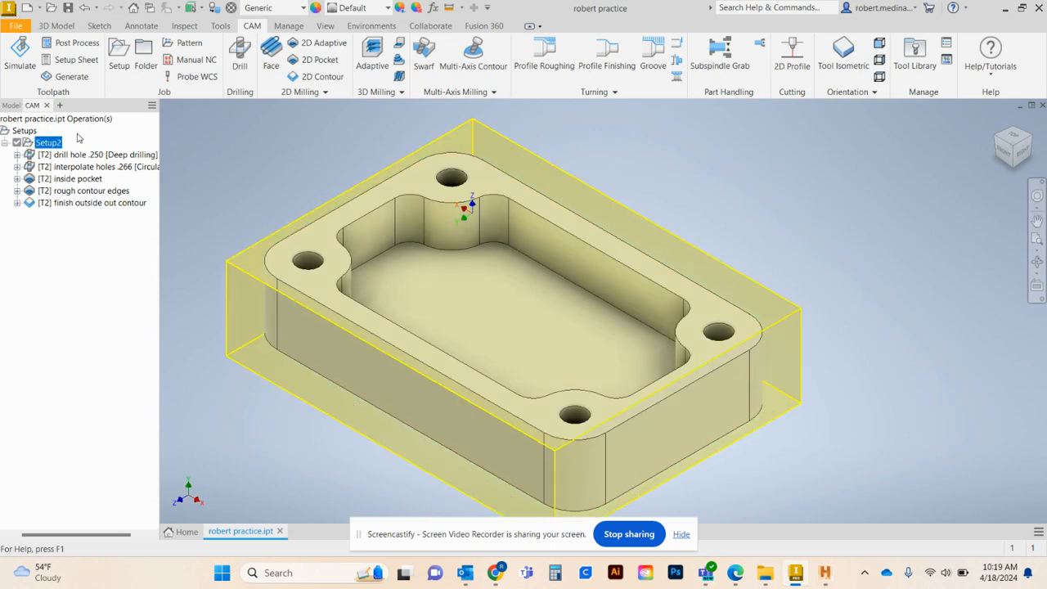
pyautogui.click(76, 60)
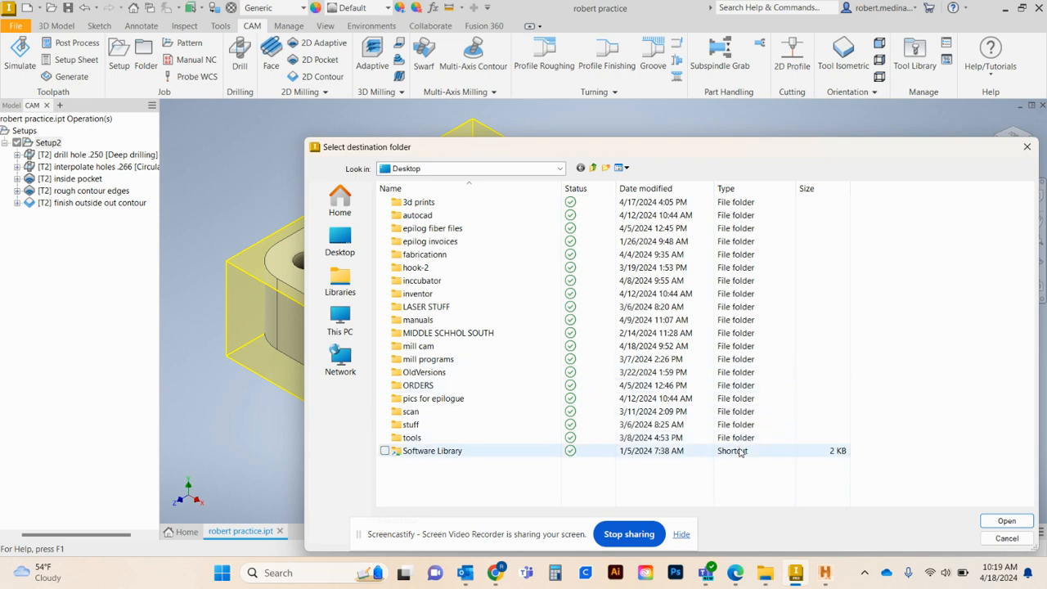
pyautogui.click(1006, 521)
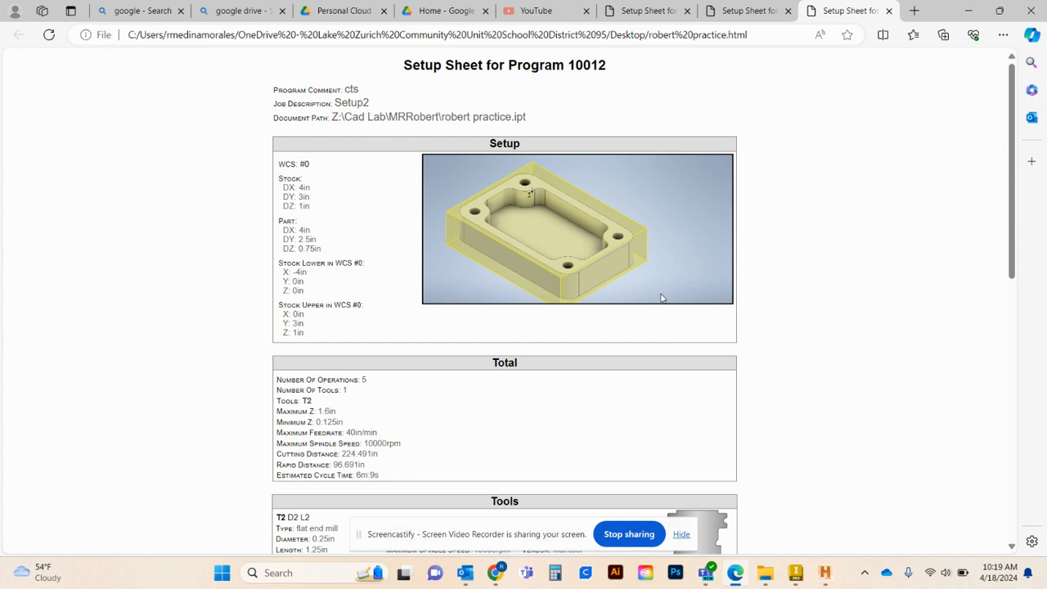
# Review the Setup2 sheet's stock and part dimensions, totals, end mill data and tool holder details.
pyautogui.scroll(-1, 662, 298)
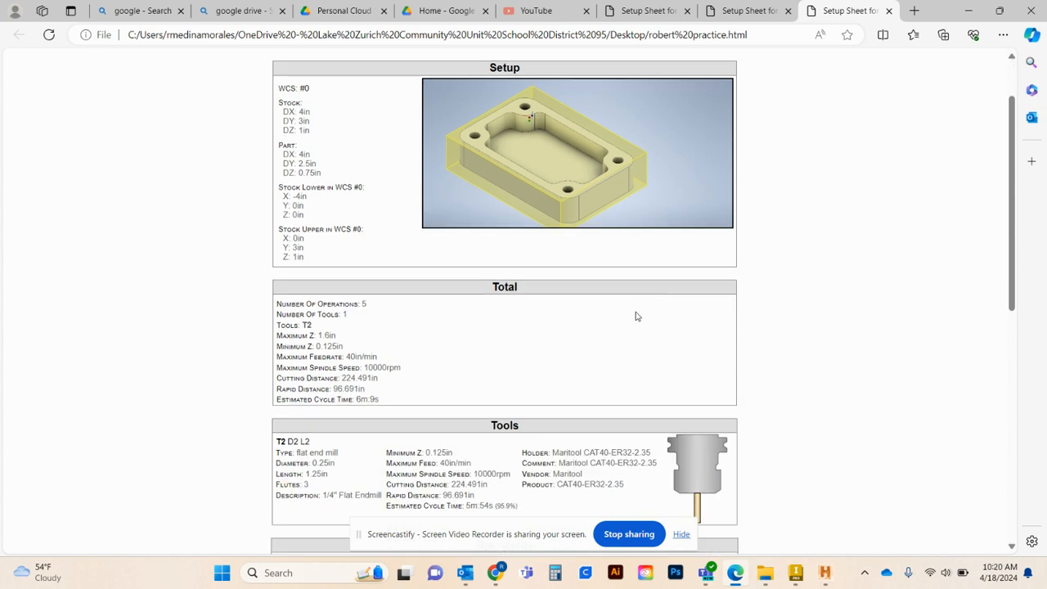
pyautogui.scroll(-1, 420, 291)
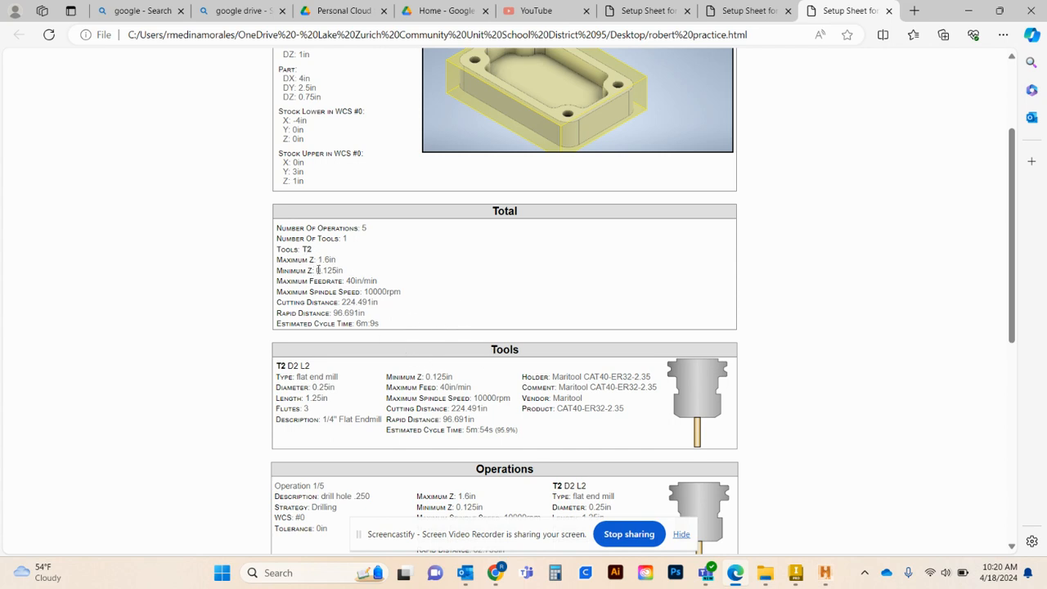
pyautogui.scroll(-1, 318, 270)
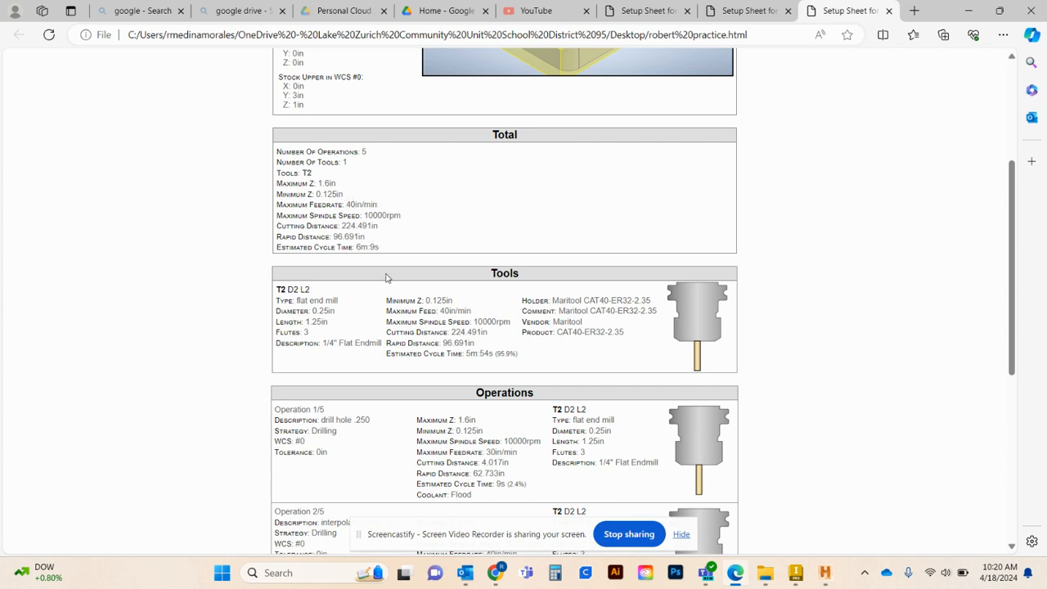
pyautogui.scroll(-1, 403, 266)
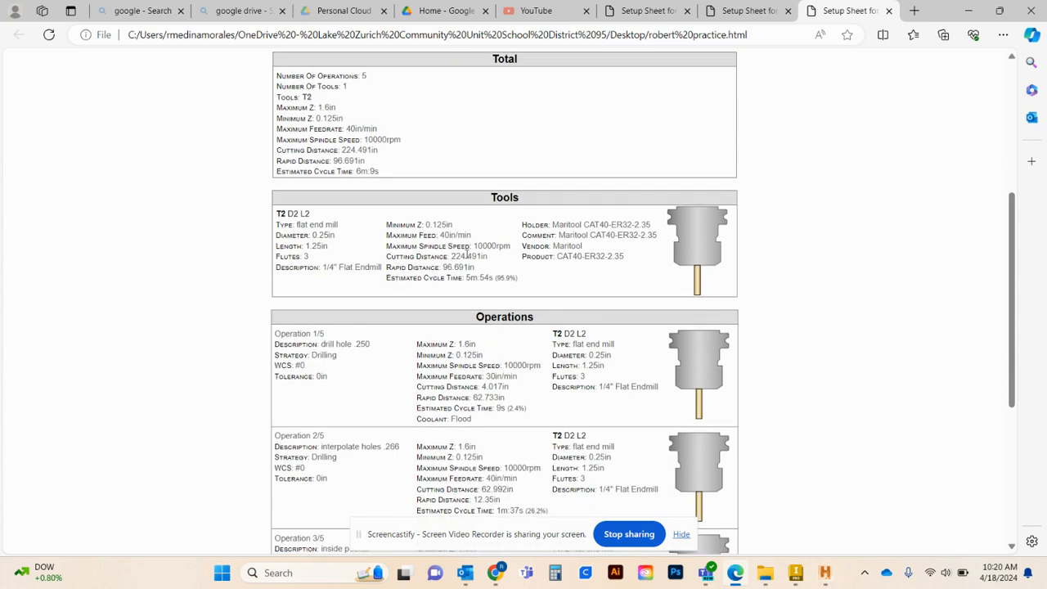
pyautogui.scroll(-1, 630, 250)
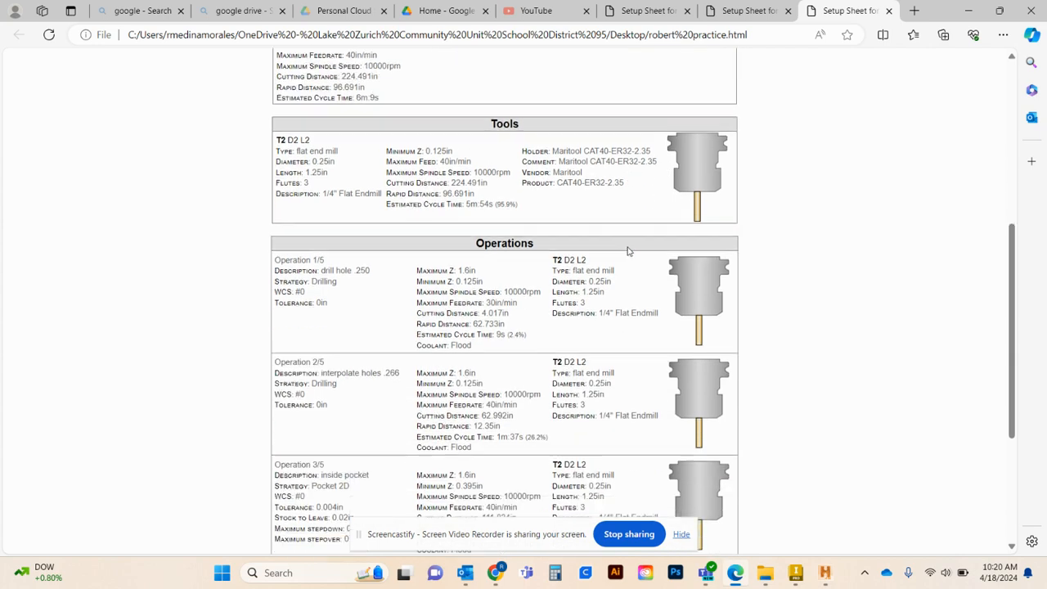
pyautogui.scroll(-1, 540, 242)
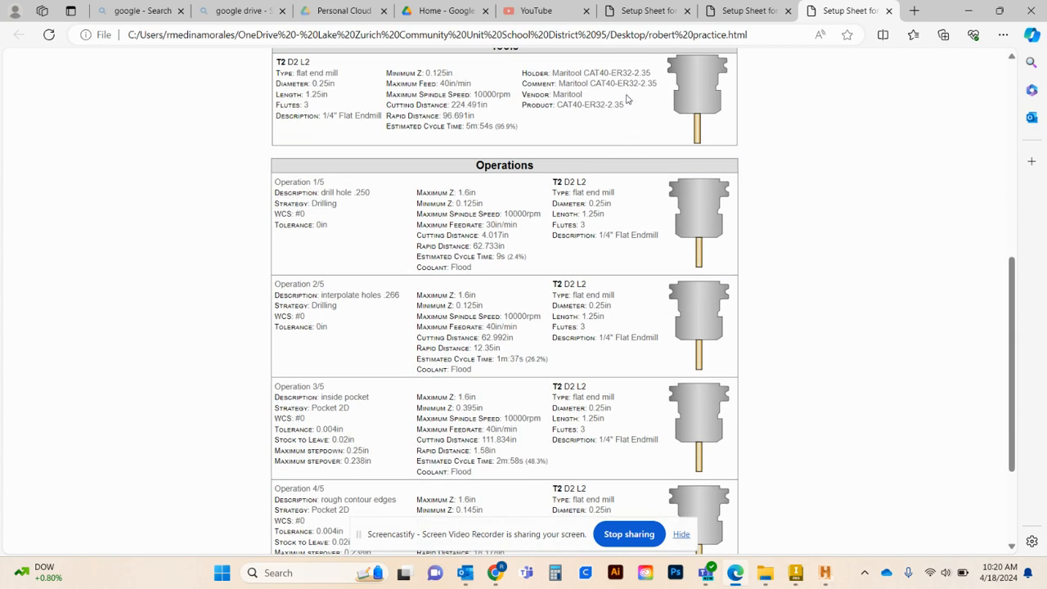
pyautogui.moveTo(520, 64); pyautogui.dragTo(582, 116)
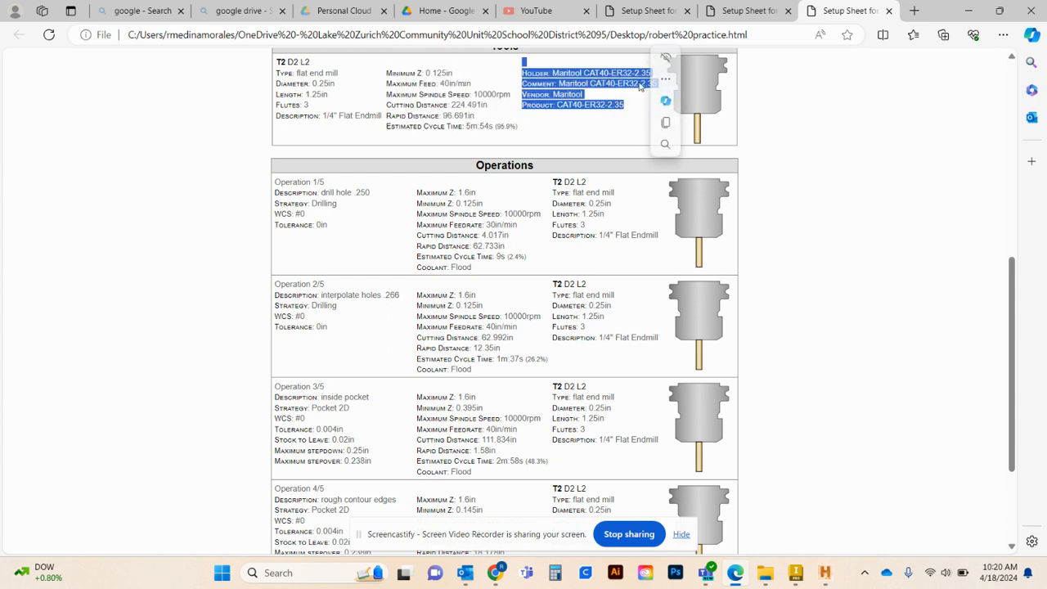
pyautogui.scroll(1, 661, 87)
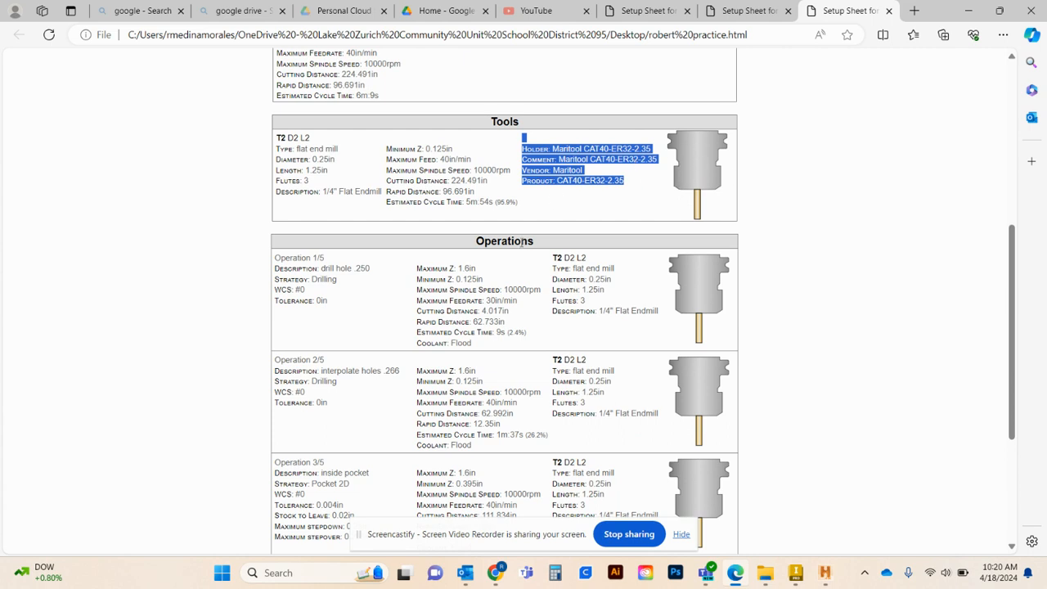
# Examine the parameters of each listed operation in the setup sheet, including the drilling operation's tolerance.
pyautogui.scroll(-1, 522, 246)
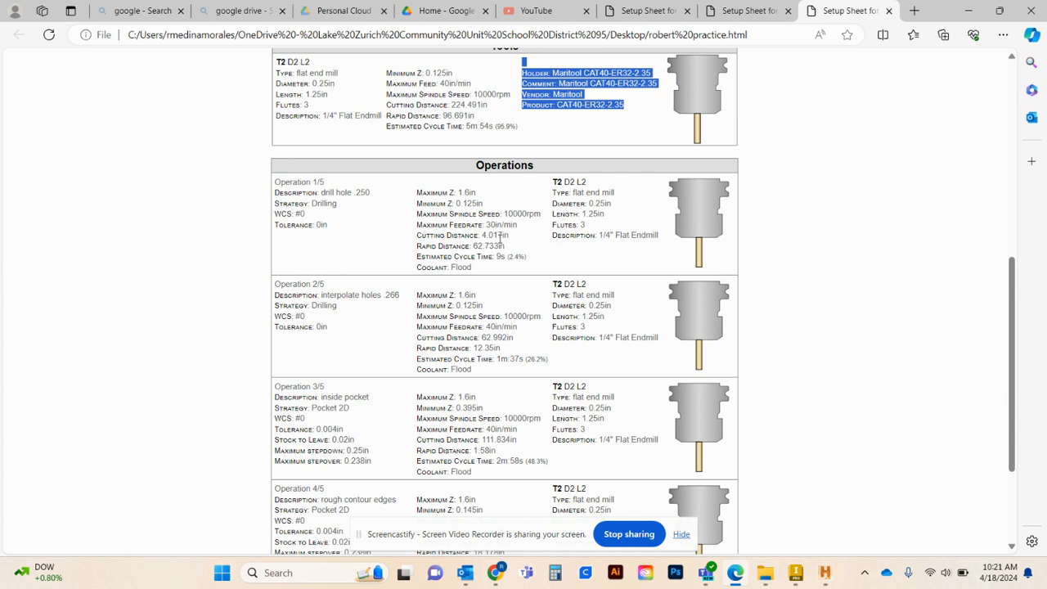
pyautogui.scroll(-1, 503, 248)
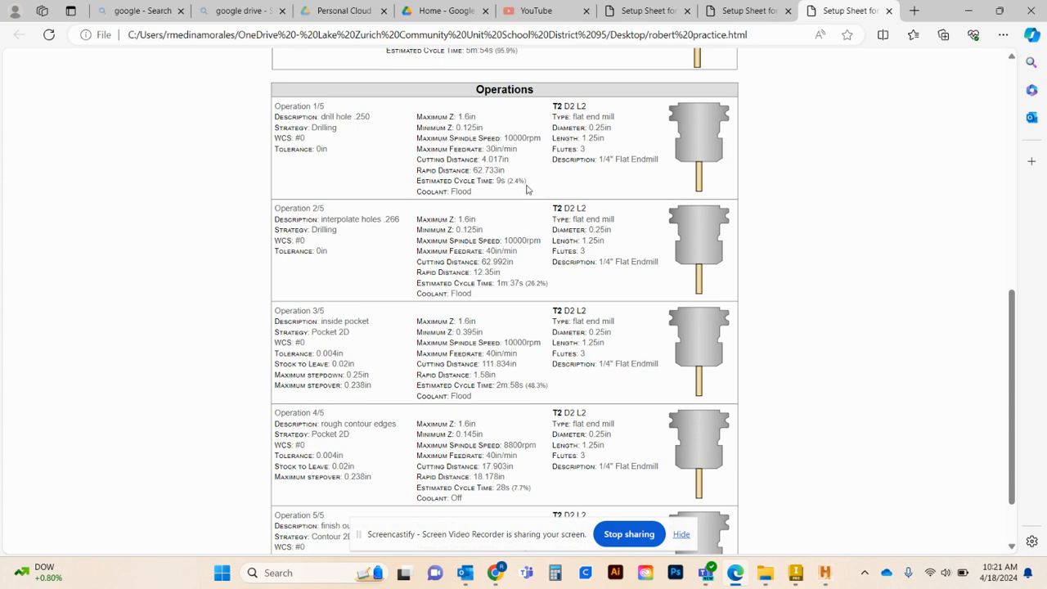
pyautogui.scroll(-1, 526, 189)
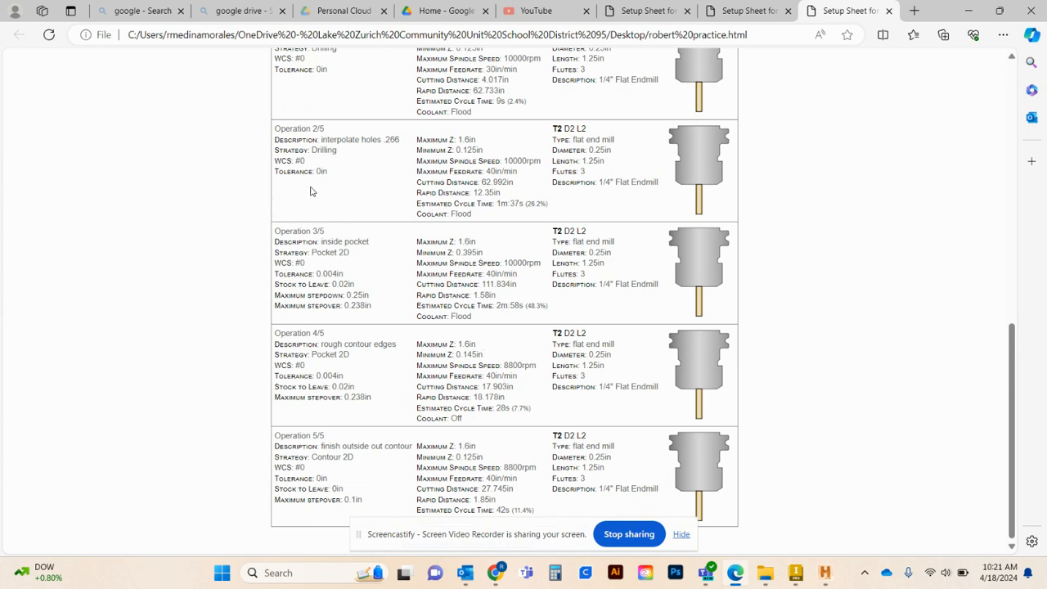
pyautogui.scroll(1, 359, 184)
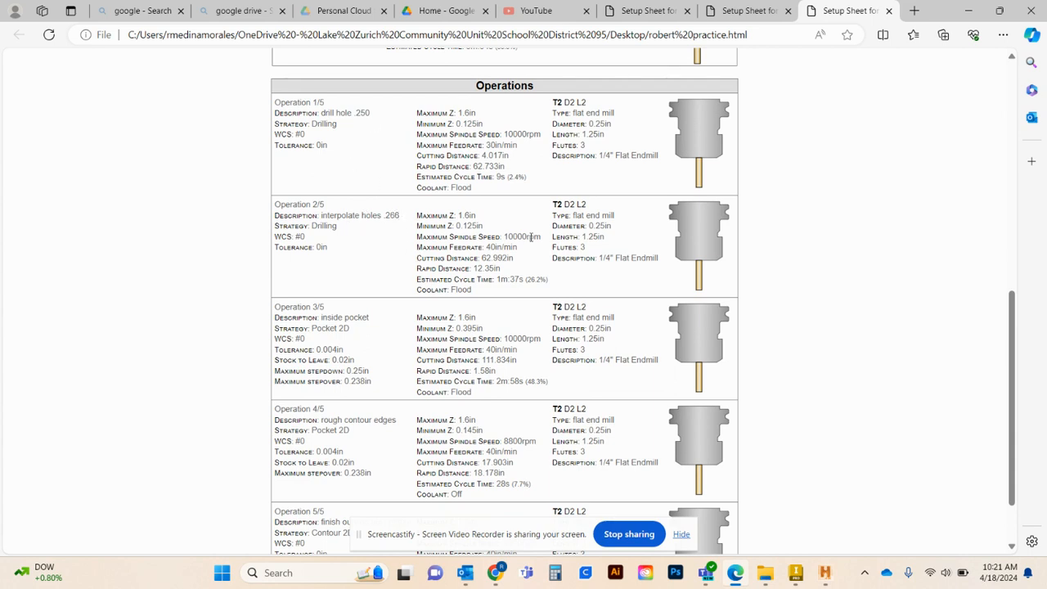
pyautogui.scroll(-1, 495, 255)
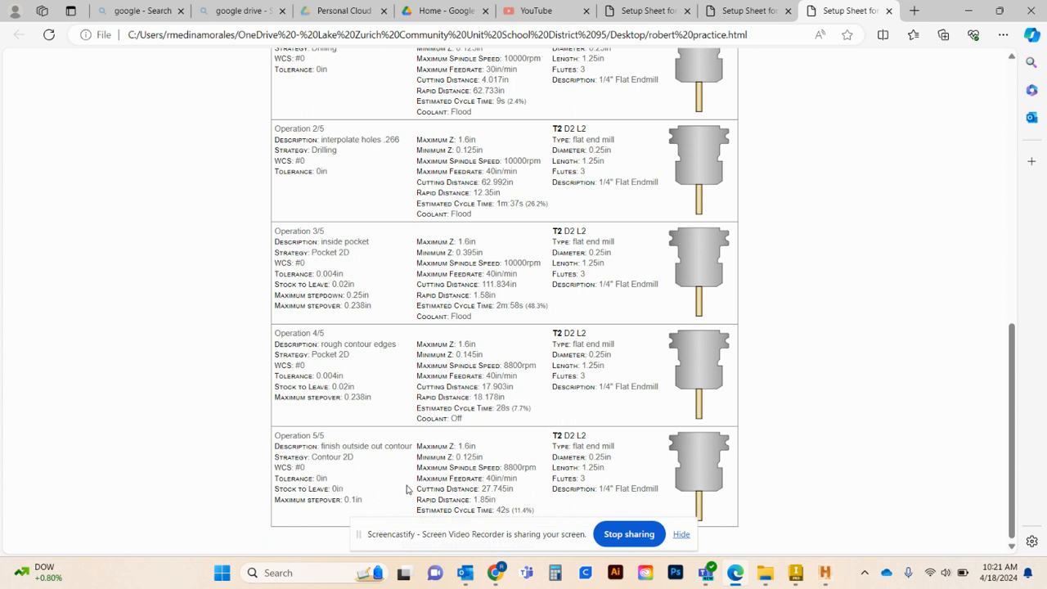
pyautogui.scroll(1, 419, 446)
pyautogui.moveTo(341, 155); pyautogui.dragTo(275, 98)
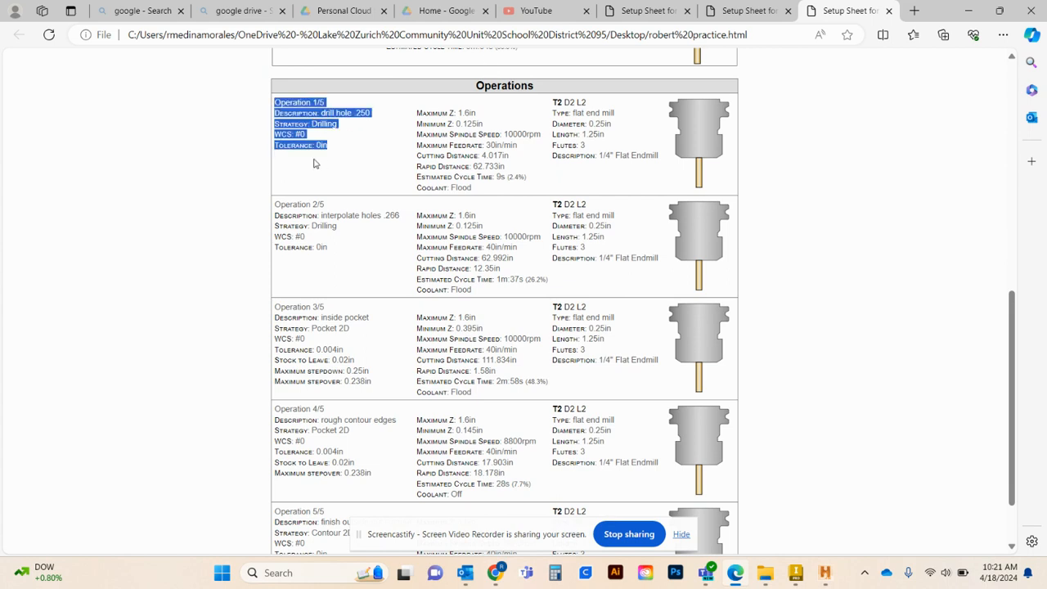
pyautogui.click(336, 152)
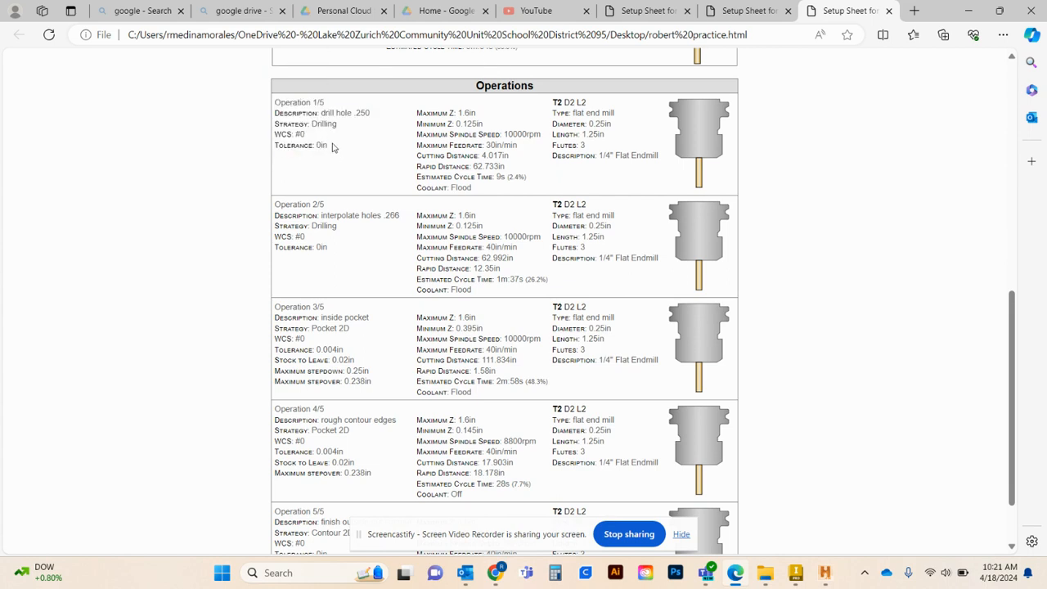
pyautogui.moveTo(332, 147); pyautogui.dragTo(286, 146)
pyautogui.scroll(-1, 390, 401)
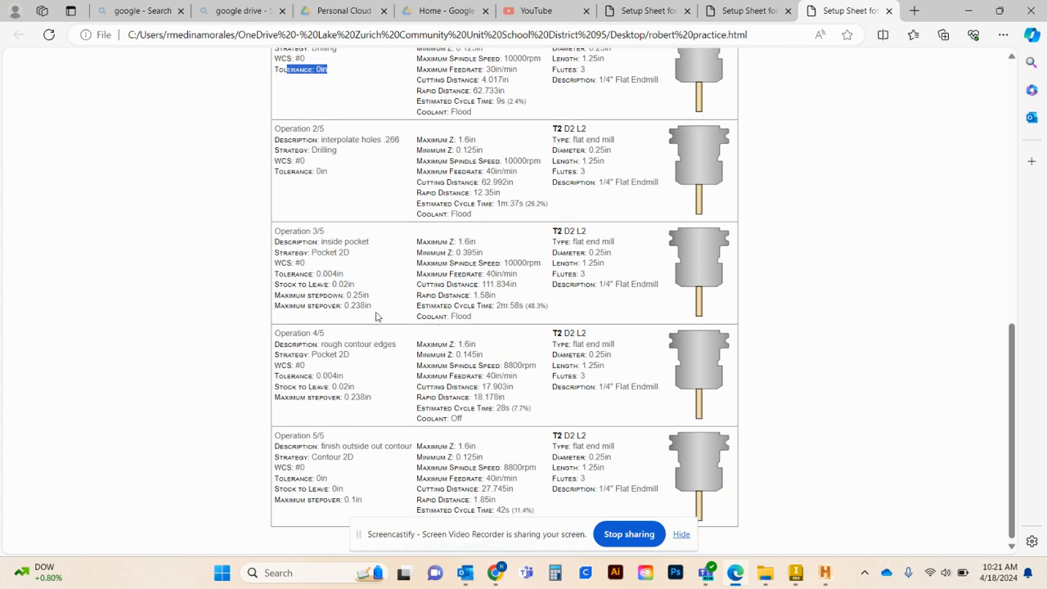
# Compare tolerance and stock to leave between the rough contour edges and finish outside out contour operations, and return to Inventor.
pyautogui.moveTo(370, 398); pyautogui.dragTo(283, 376)
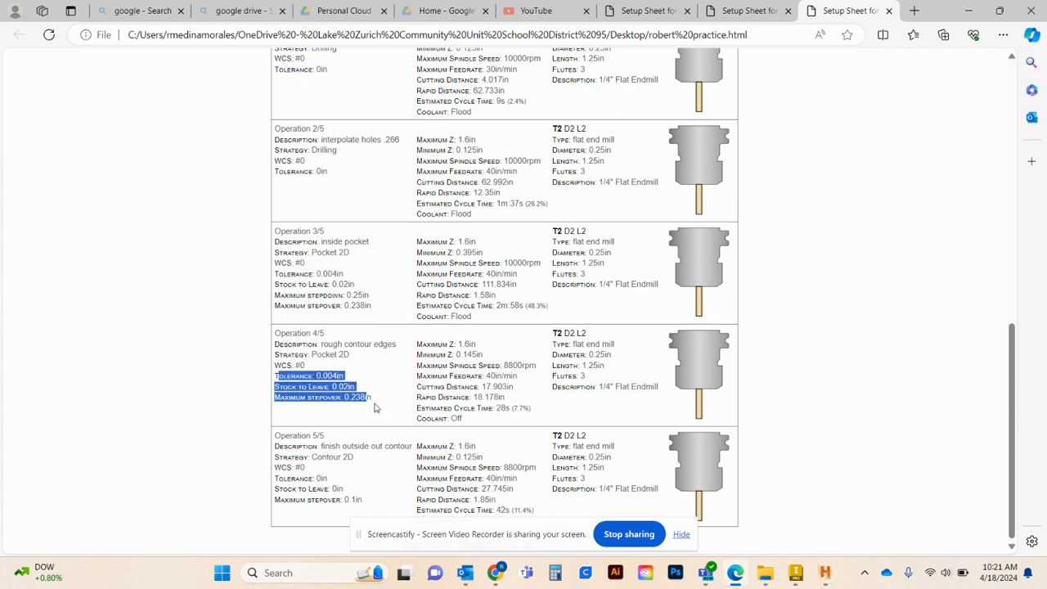
pyautogui.moveTo(372, 397); pyautogui.dragTo(278, 385)
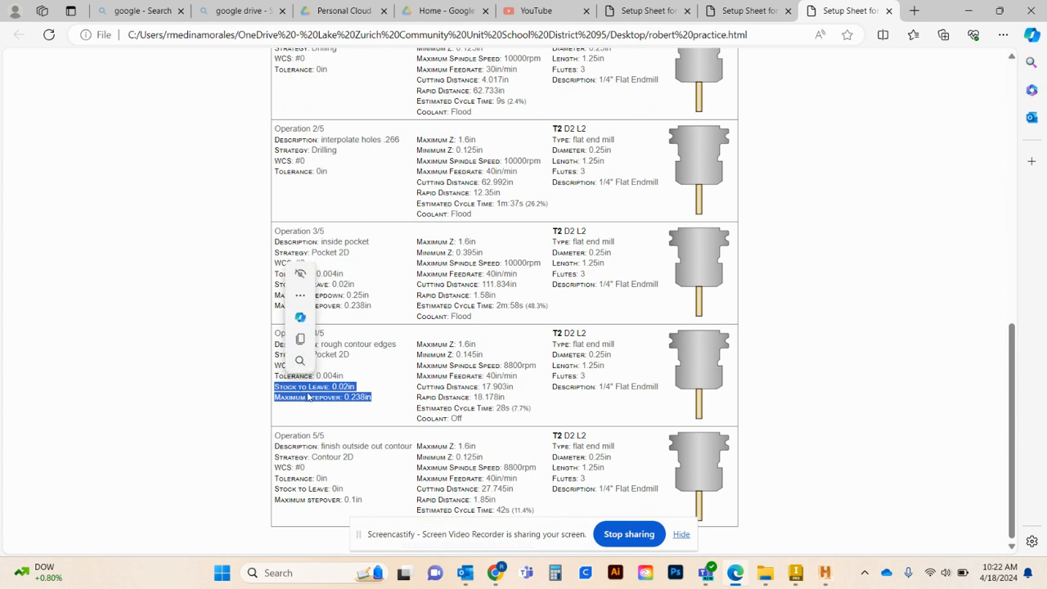
pyautogui.click(390, 380)
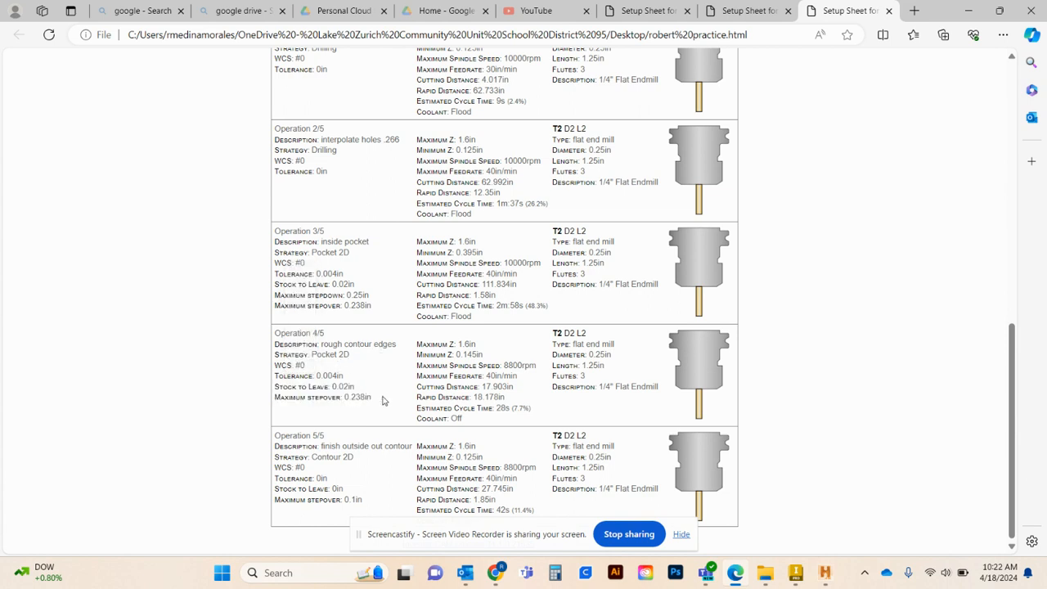
pyautogui.moveTo(376, 400); pyautogui.dragTo(274, 333)
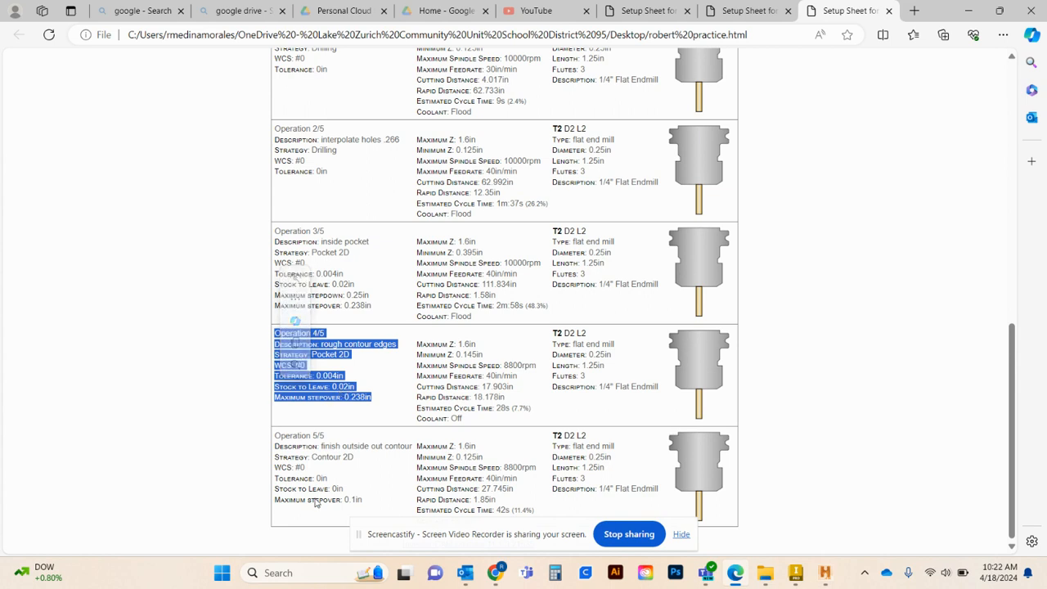
pyautogui.moveTo(344, 489); pyautogui.dragTo(276, 478)
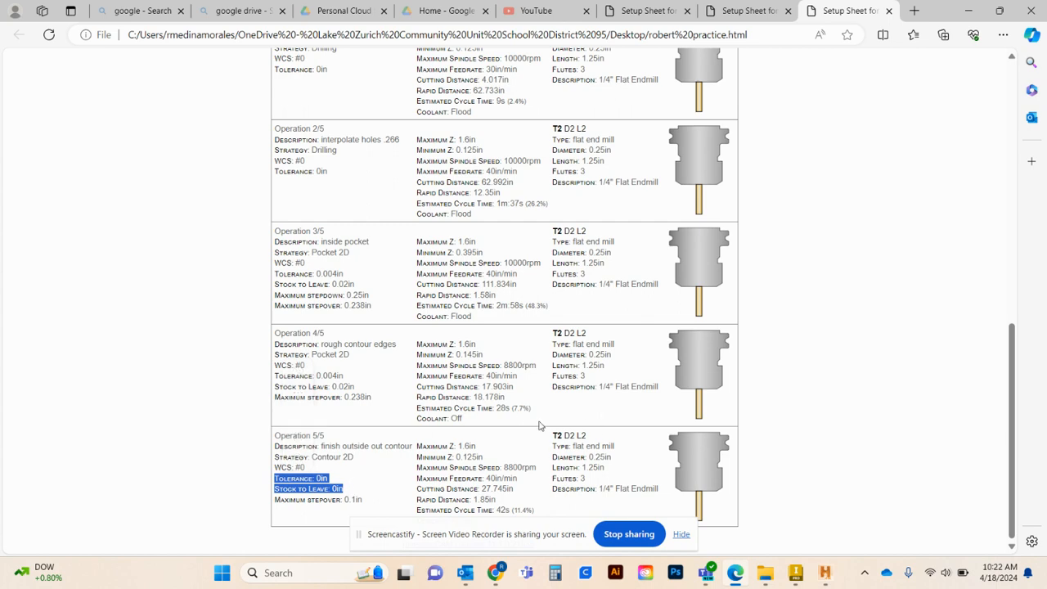
pyautogui.scroll(4, 585, 392)
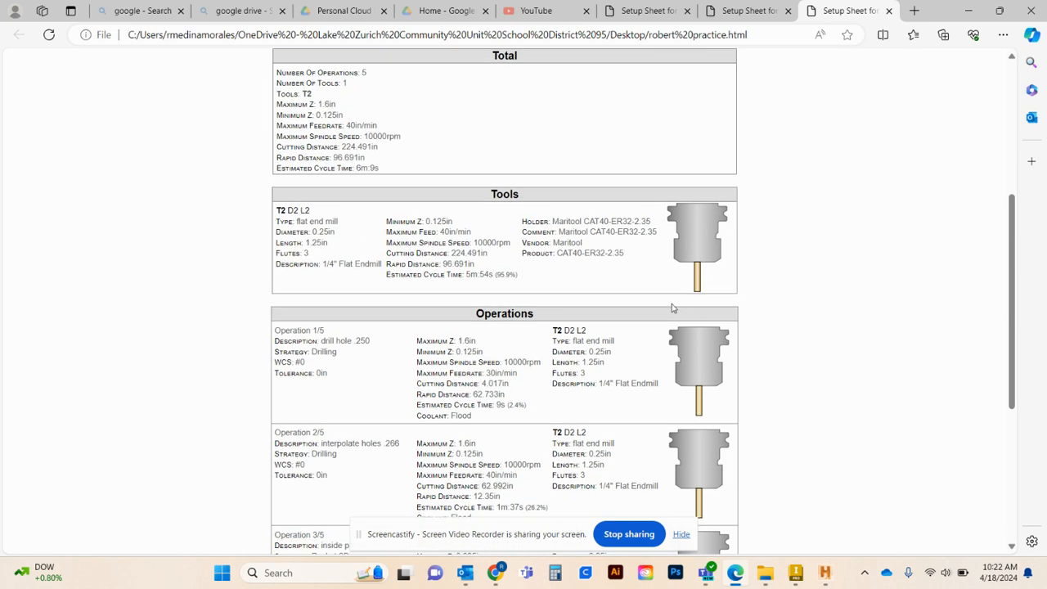
pyautogui.scroll(-4, 646, 352)
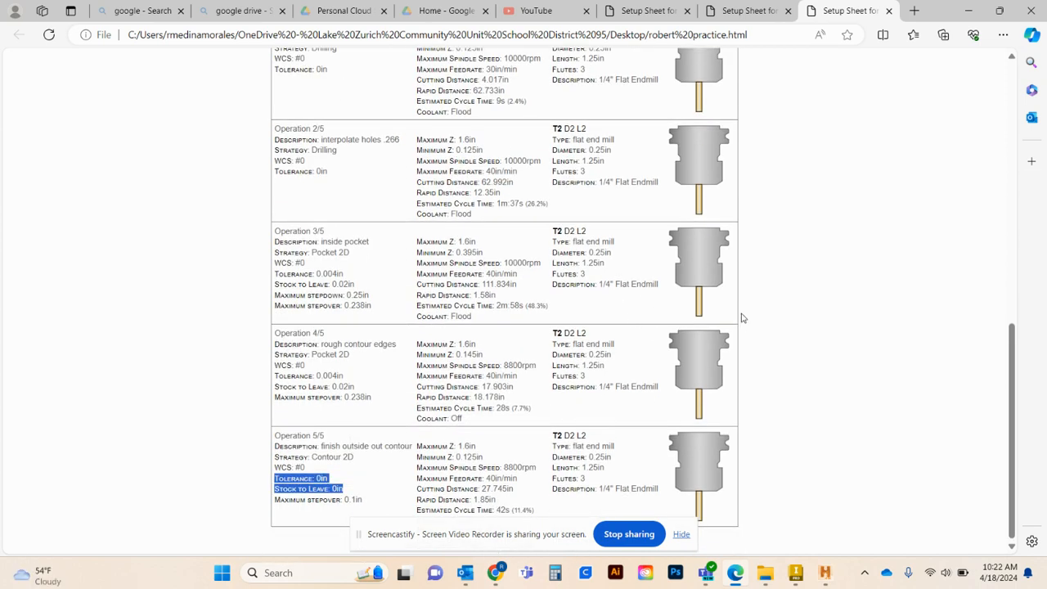
pyautogui.click(967, 8)
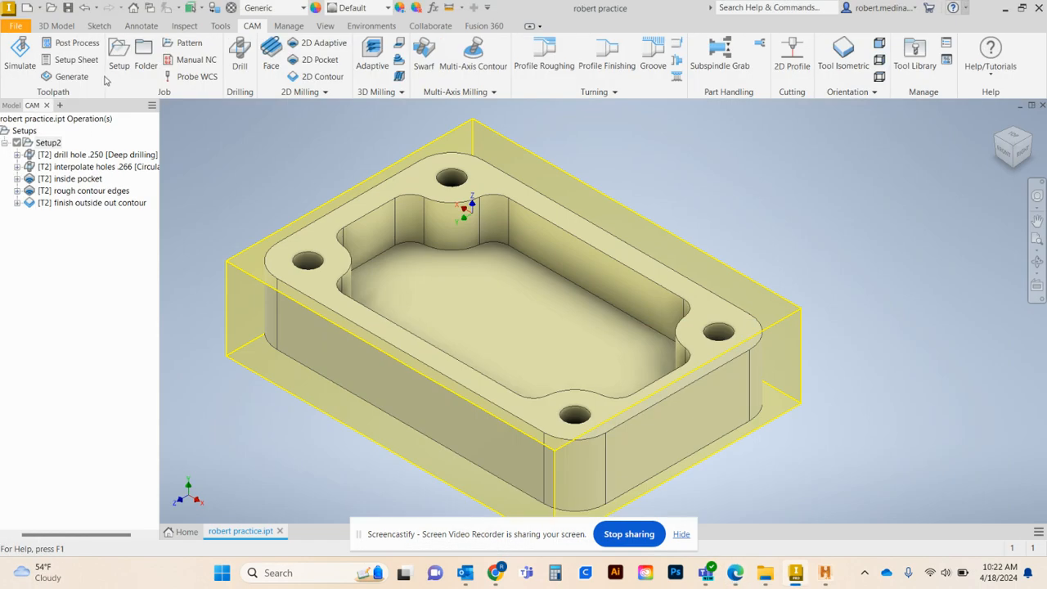
pyautogui.click(50, 143)
pyautogui.click(95, 43)
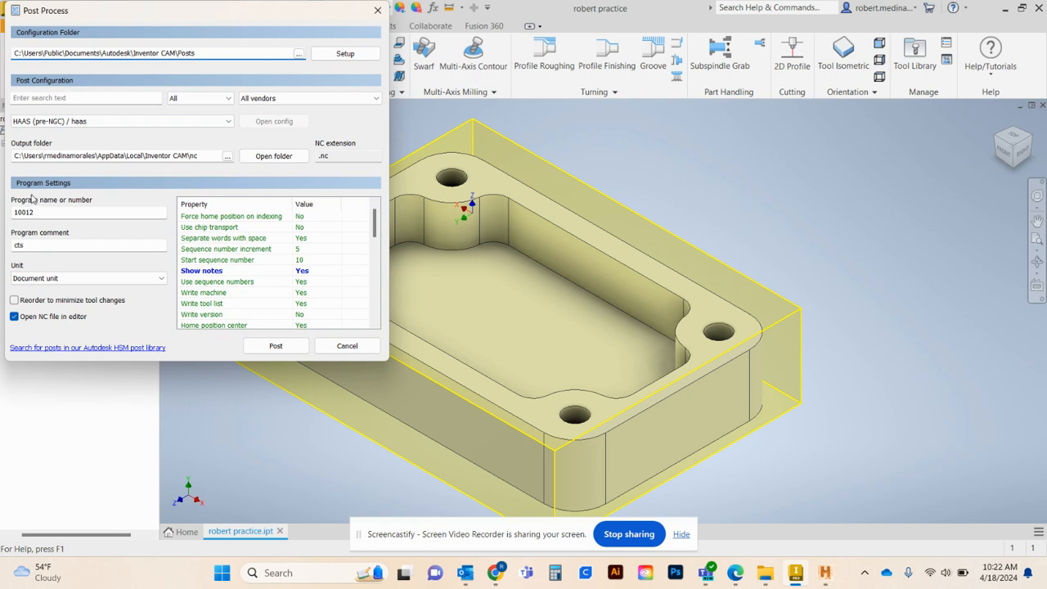
pyautogui.click(367, 347)
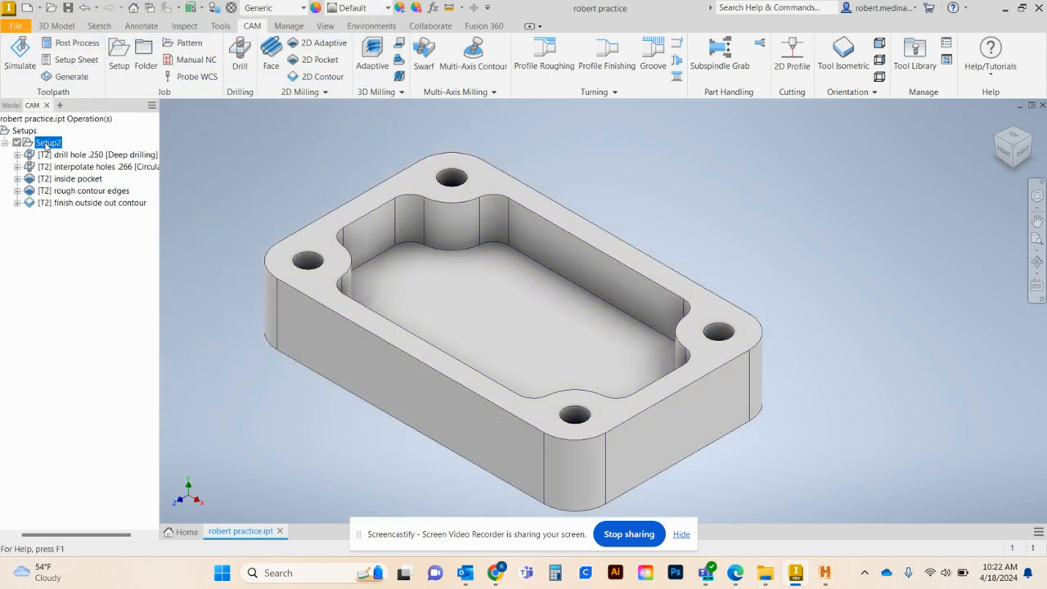
# Check the program name/number and program comment in the post-processing settings of Setup2.
pyautogui.doubleClick(46, 144)
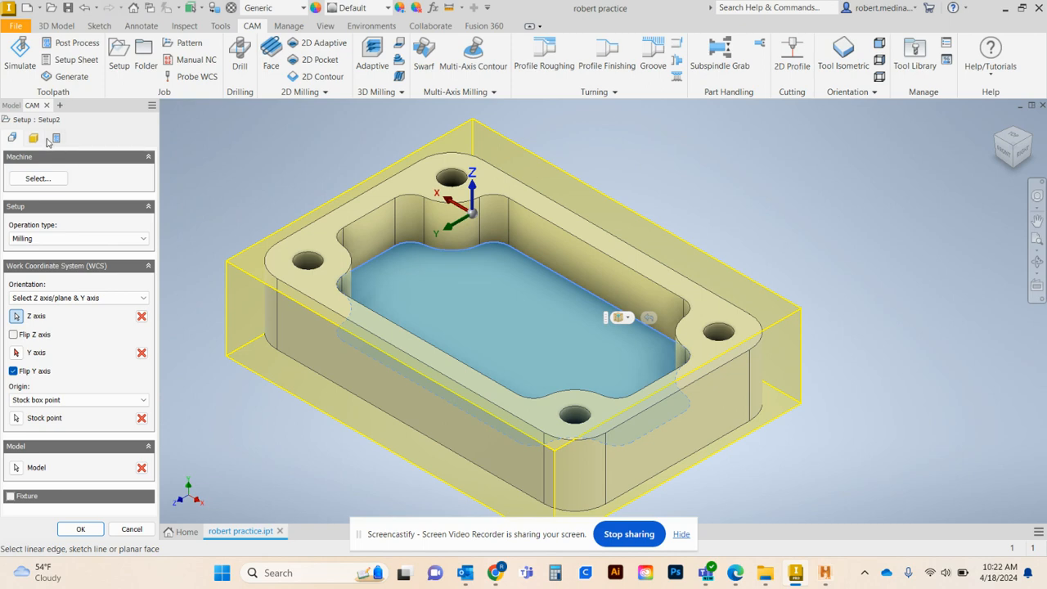
pyautogui.click(56, 137)
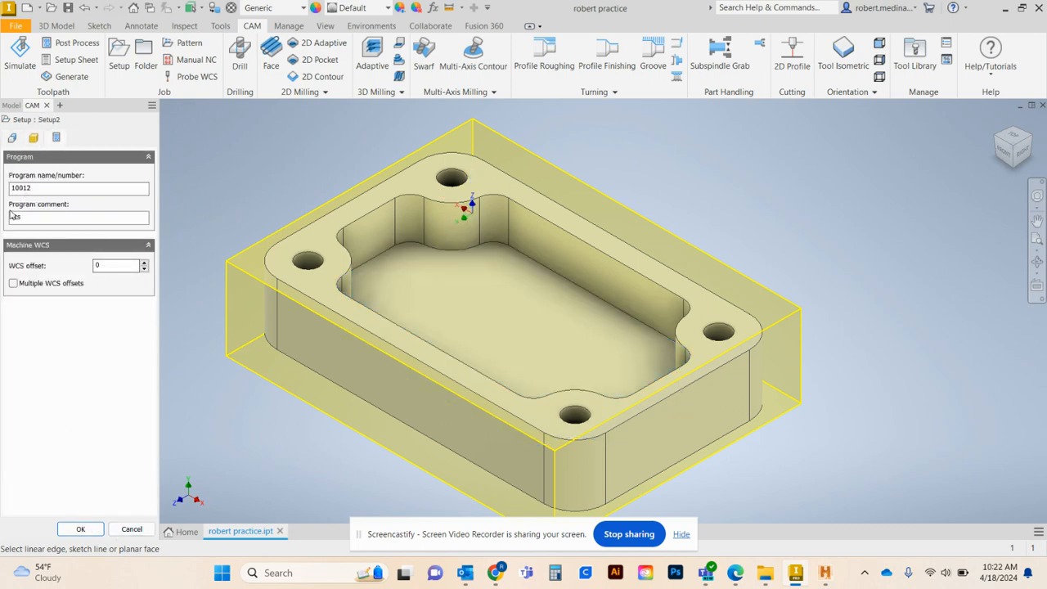
pyautogui.click(80, 529)
# Open post processing for Setup2 and review the HAAS (pre-NGC) post's program properties, including show notes, optional stop, Use G0 and built-in tolerance.
pyautogui.click(48, 143)
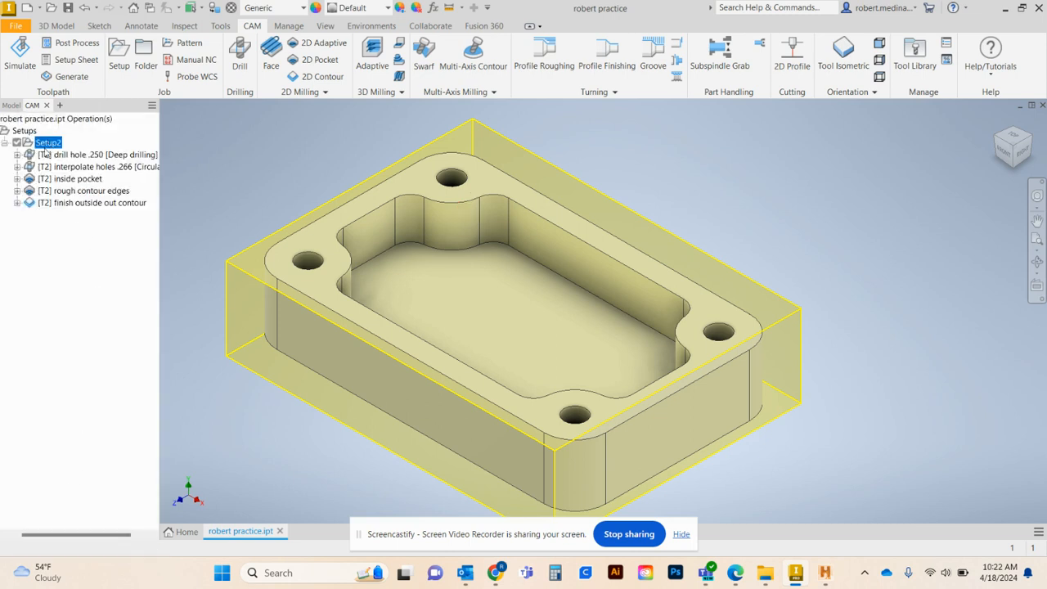
pyautogui.click(71, 43)
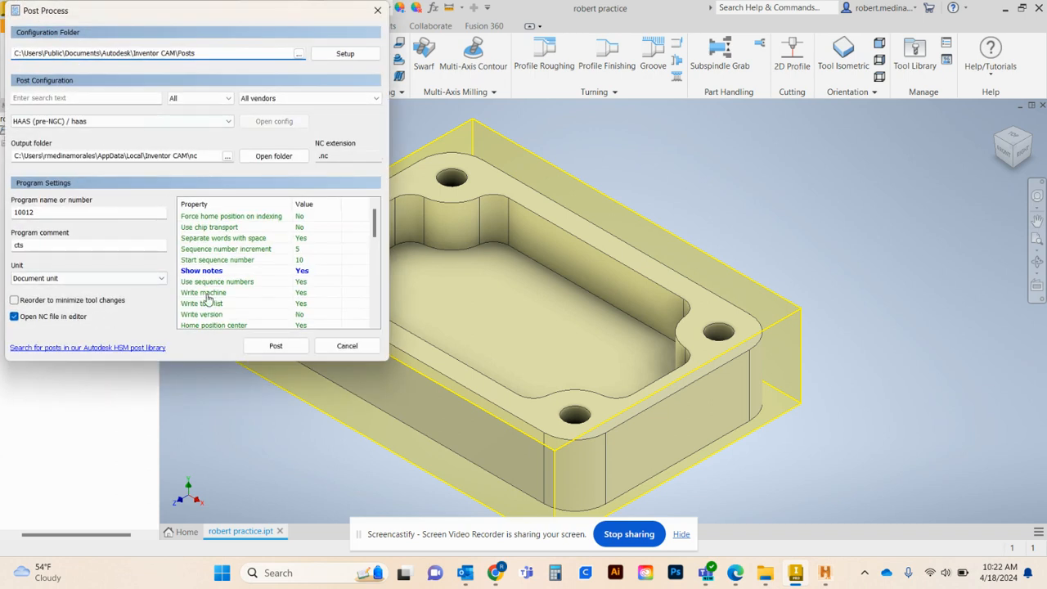
pyautogui.scroll(-2, 319, 241)
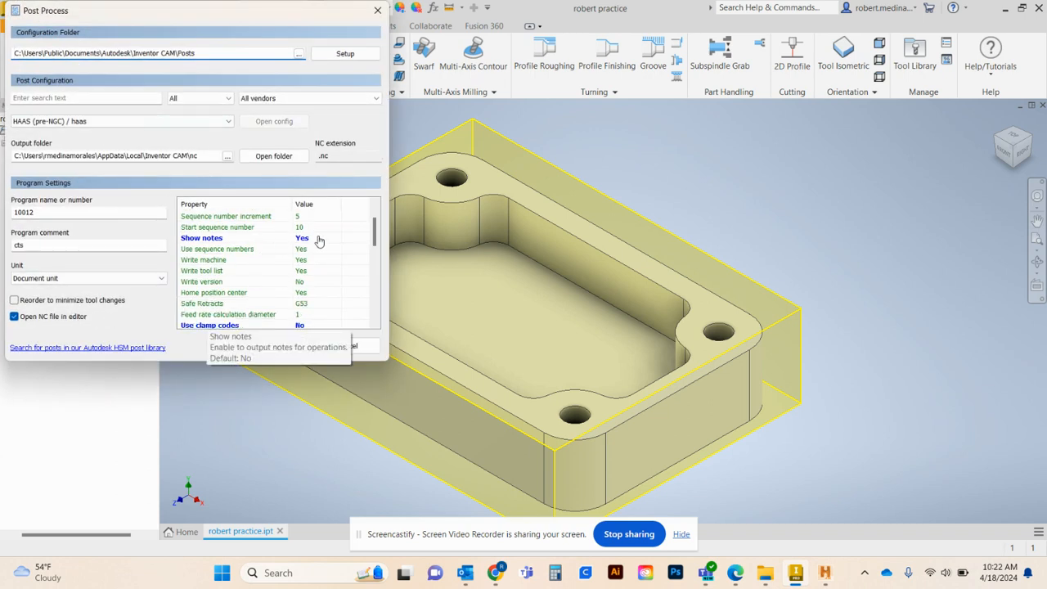
pyautogui.scroll(2, 333, 292)
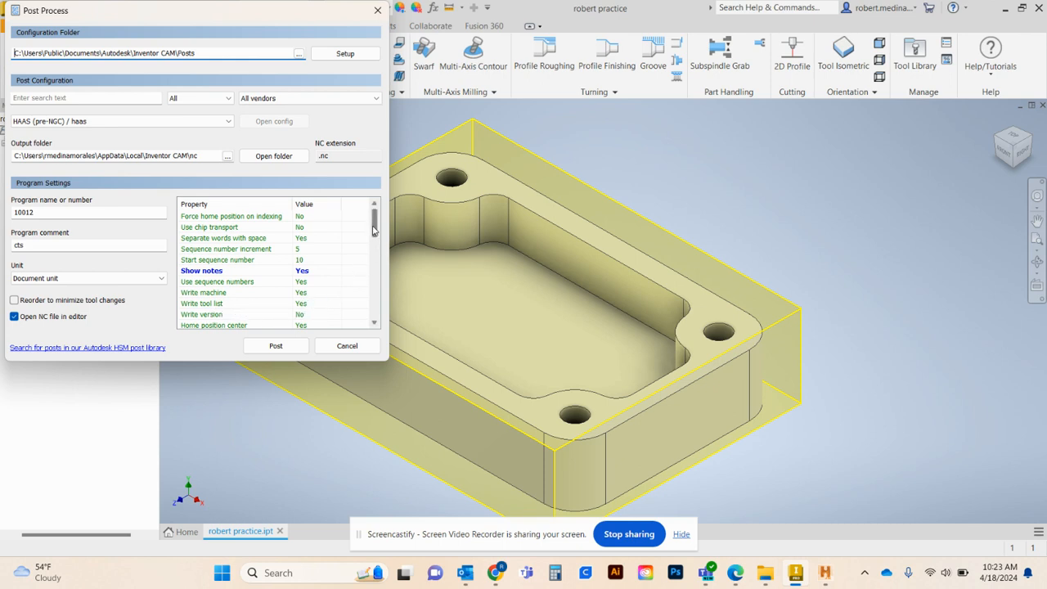
pyautogui.moveTo(375, 227); pyautogui.dragTo(375, 234)
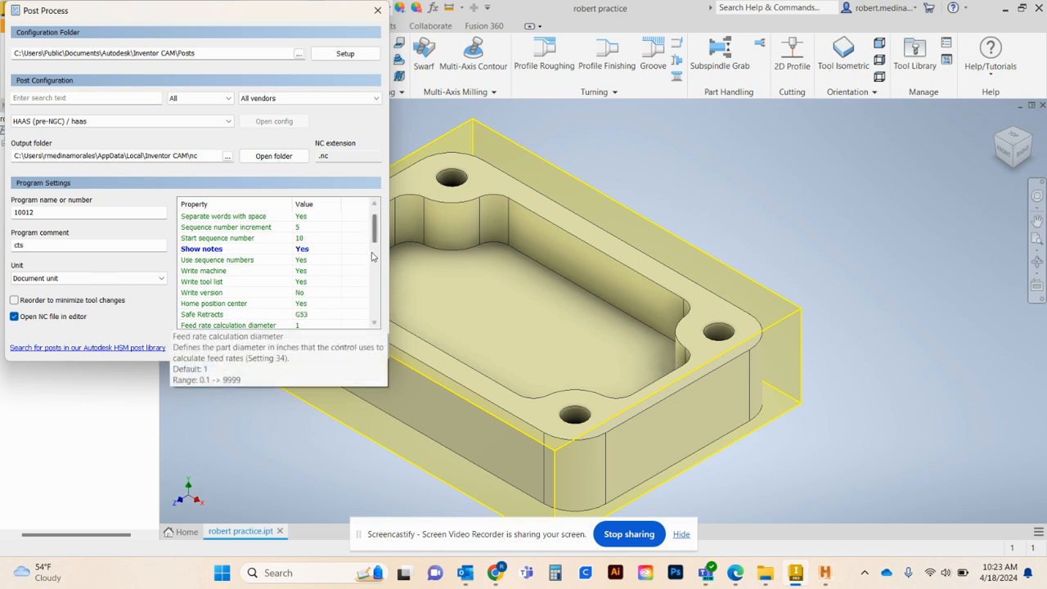
pyautogui.scroll(-1, 376, 245)
pyautogui.scroll(-3, 375, 245)
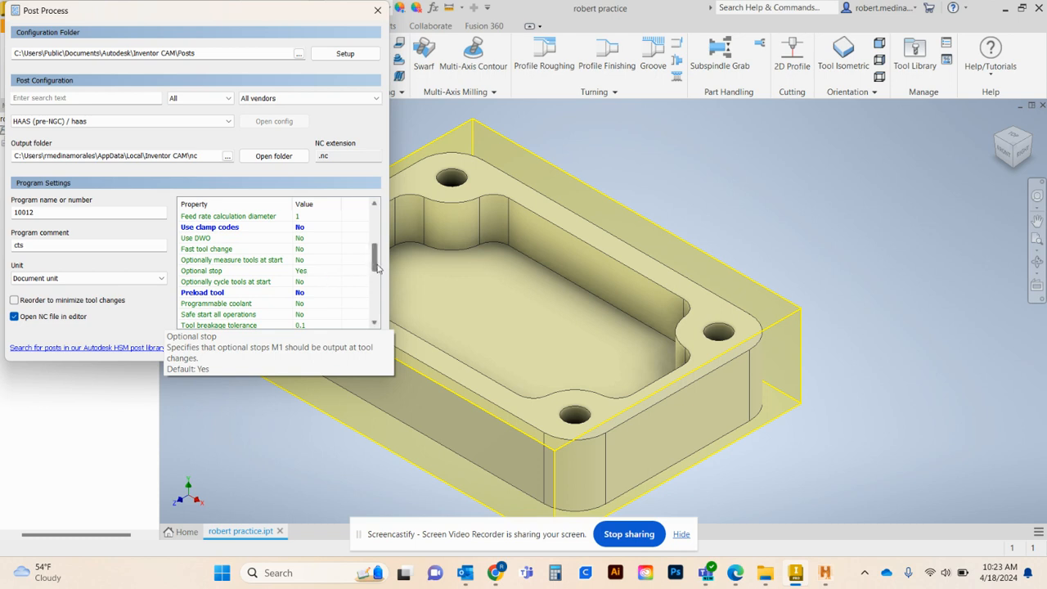
pyautogui.moveTo(377, 269); pyautogui.dragTo(377, 275)
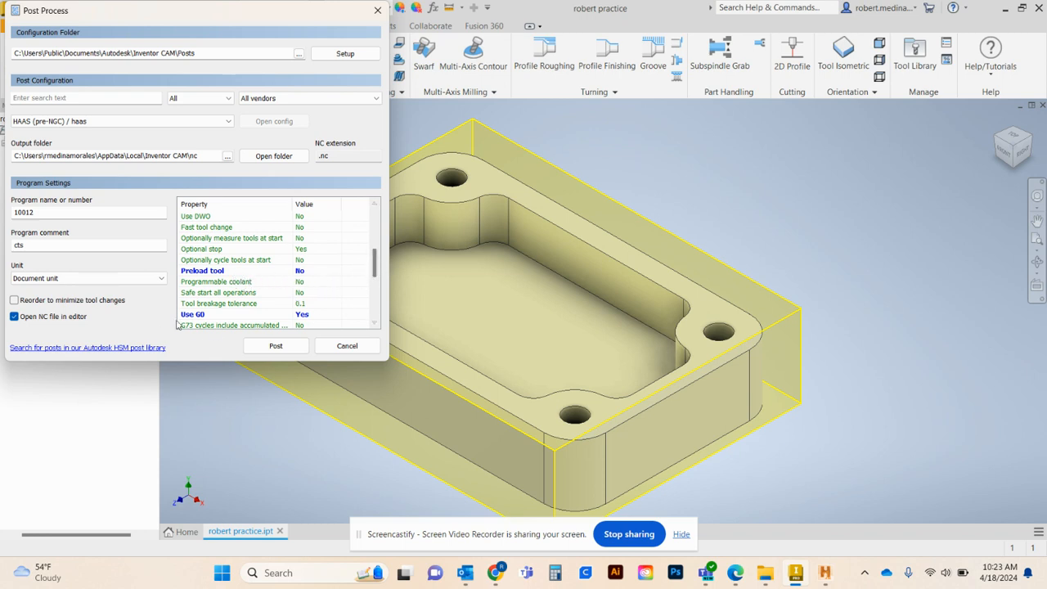
pyautogui.moveTo(233, 317)
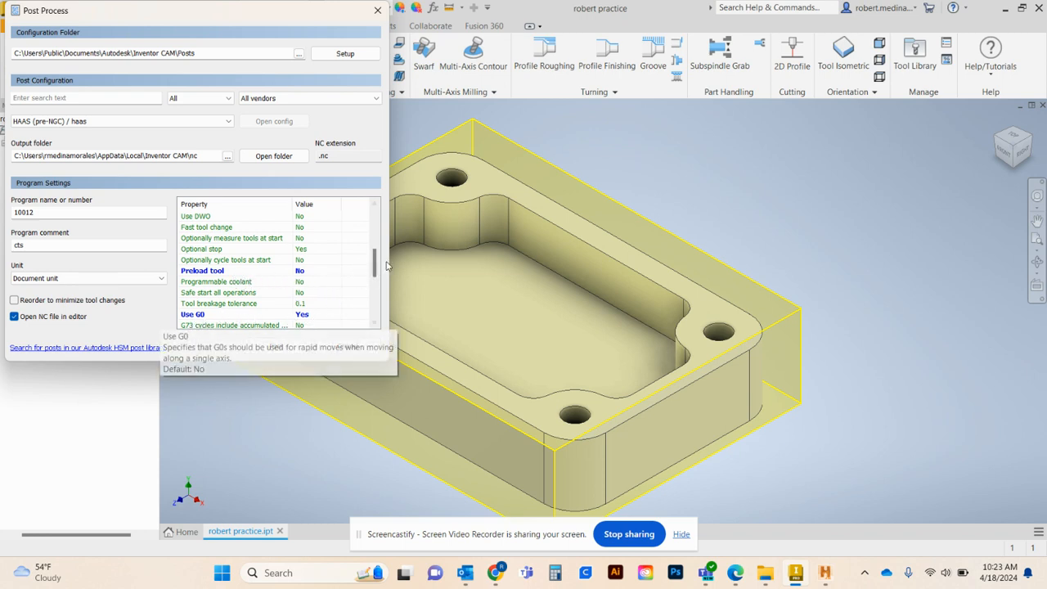
pyautogui.moveTo(376, 264); pyautogui.dragTo(366, 313)
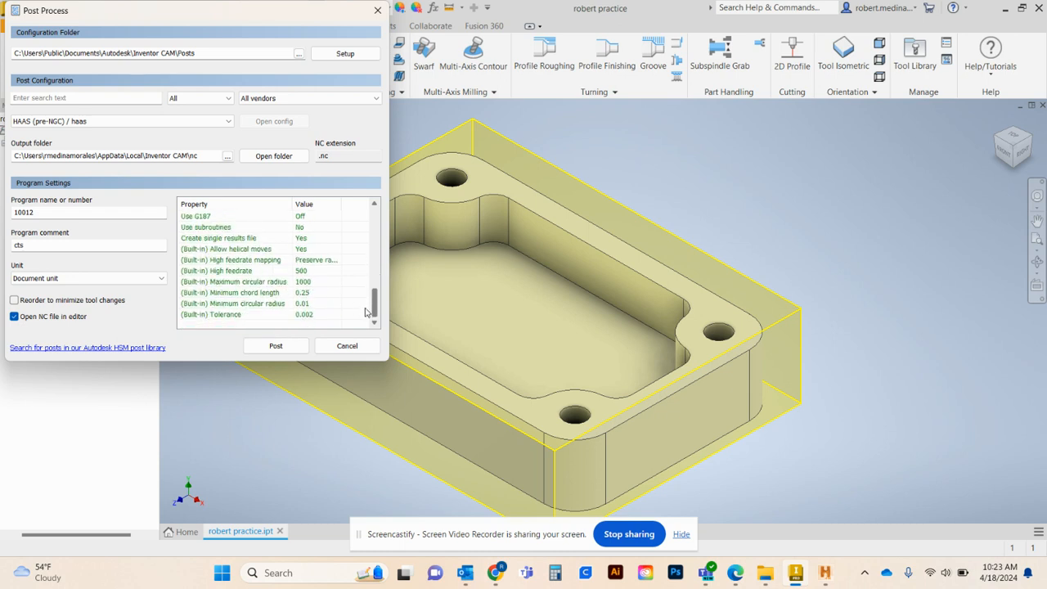
# Post the Setup2 program as 10012 in the nc folder, replacing the existing file, and reload it in HSM Edit.
pyautogui.click(276, 346)
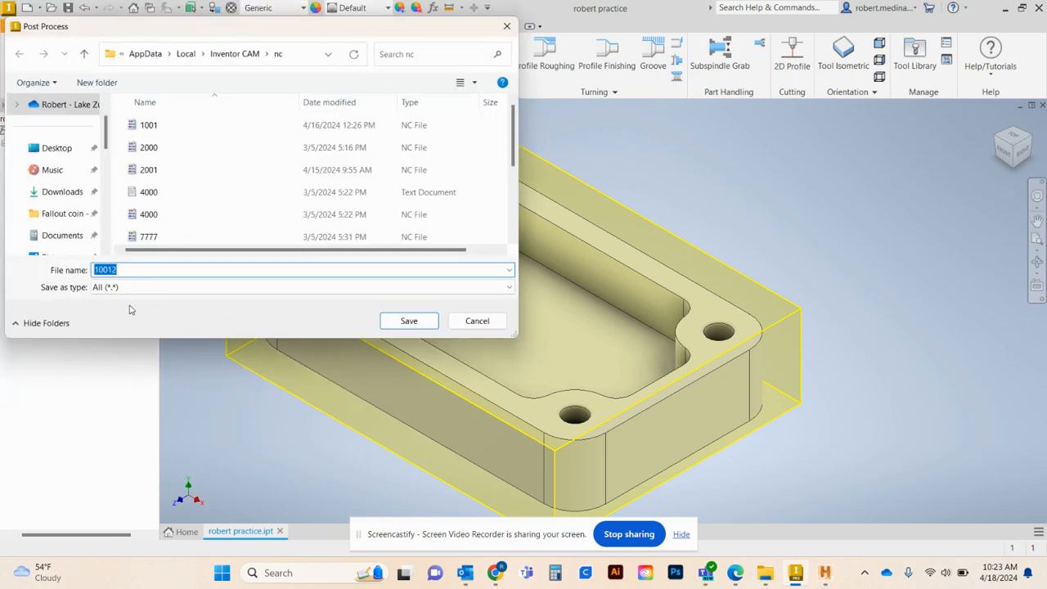
pyautogui.click(411, 321)
pyautogui.click(412, 320)
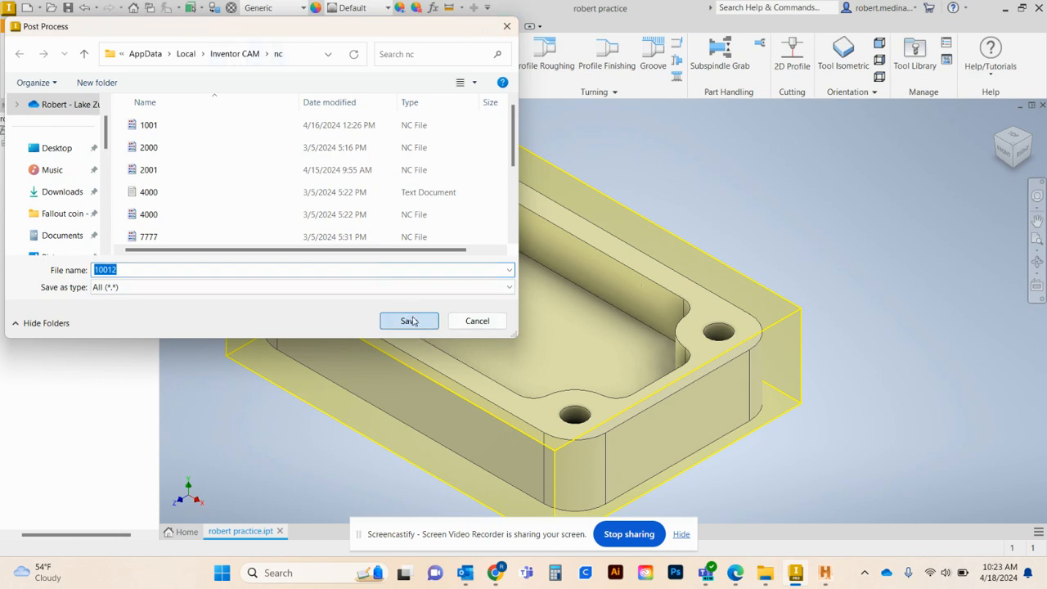
pyautogui.click(555, 287)
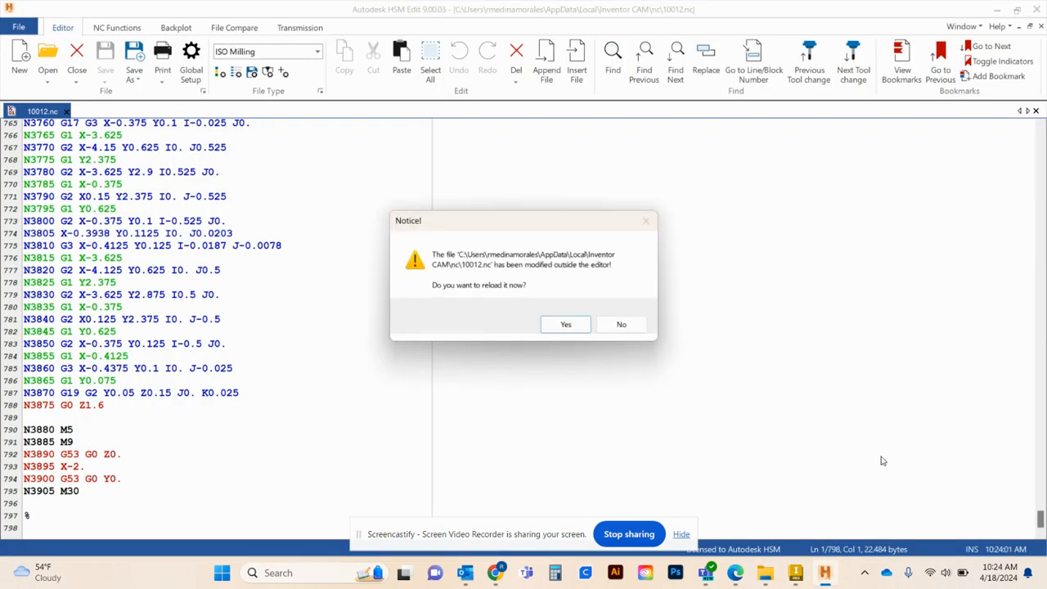
pyautogui.click(559, 323)
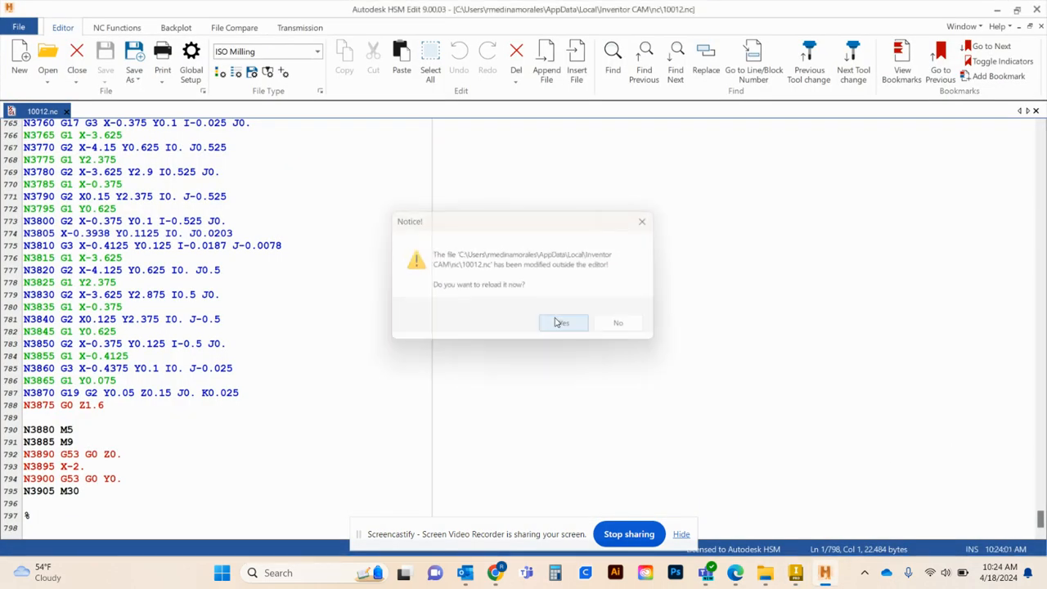
# Examine the beginning of the 10012.nc code: program number, program comment, T2 tool description and the G53 Z home line.
pyautogui.click(1042, 509)
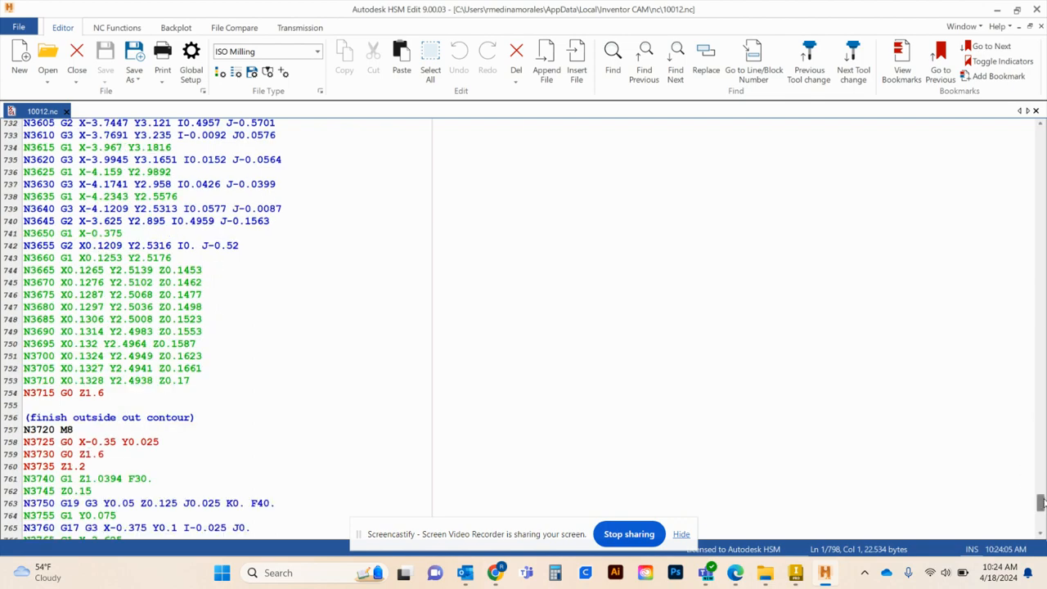
pyautogui.moveTo(1042, 499); pyautogui.dragTo(1041, 136)
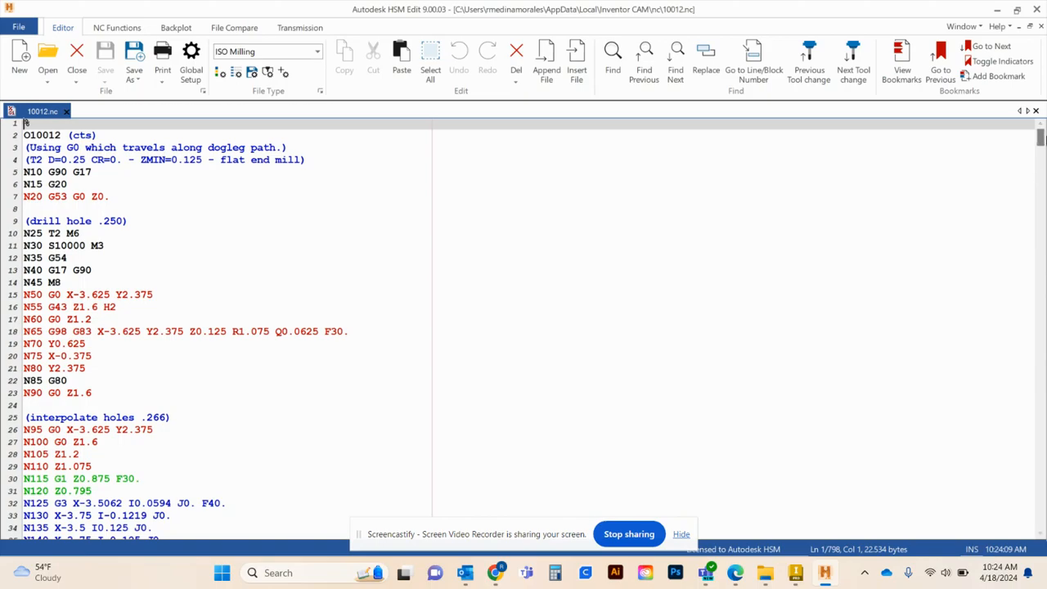
pyautogui.moveTo(1043, 144)
pyautogui.mouseDown()
pyautogui.moveTo(1041, 360)
pyautogui.moveTo(1041, 131)
pyautogui.mouseUp()
pyautogui.moveTo(62, 138); pyautogui.dragTo(23, 140)
pyautogui.moveTo(98, 137); pyautogui.dragTo(67, 137)
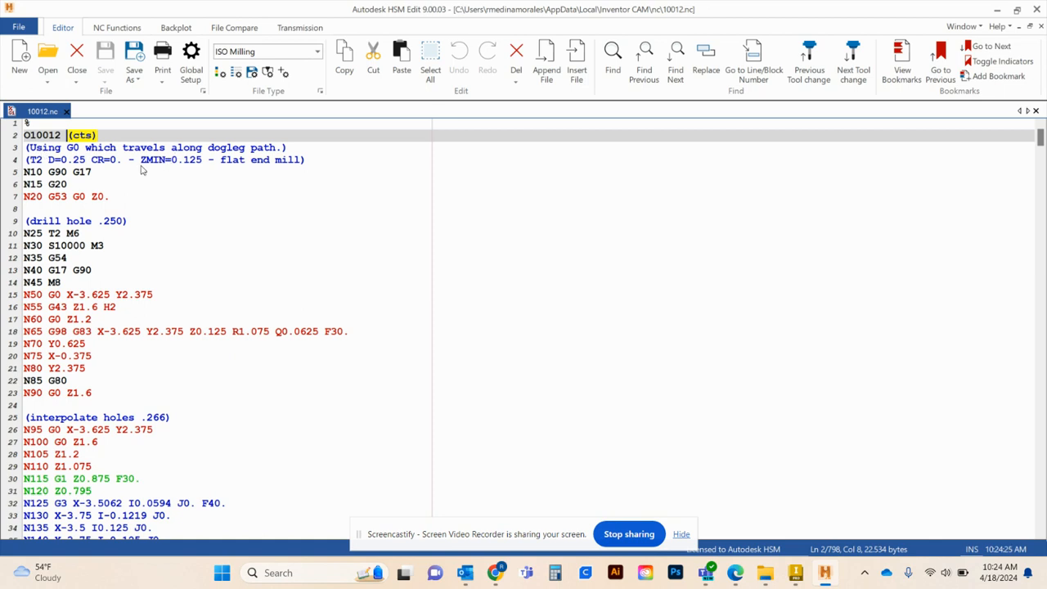
pyautogui.moveTo(26, 161); pyautogui.dragTo(88, 161)
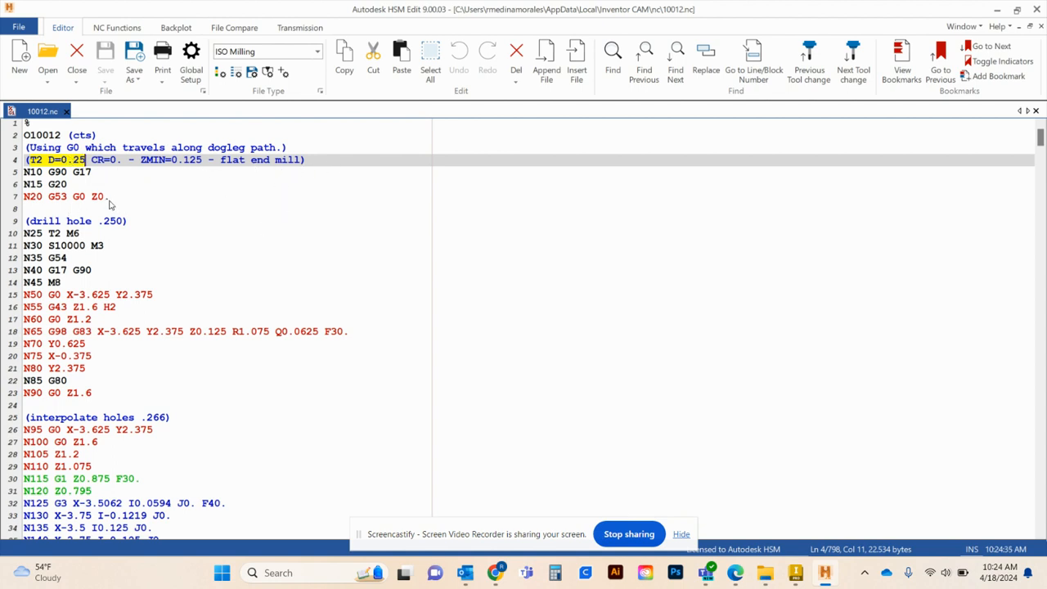
pyautogui.moveTo(110, 200); pyautogui.dragTo(27, 201)
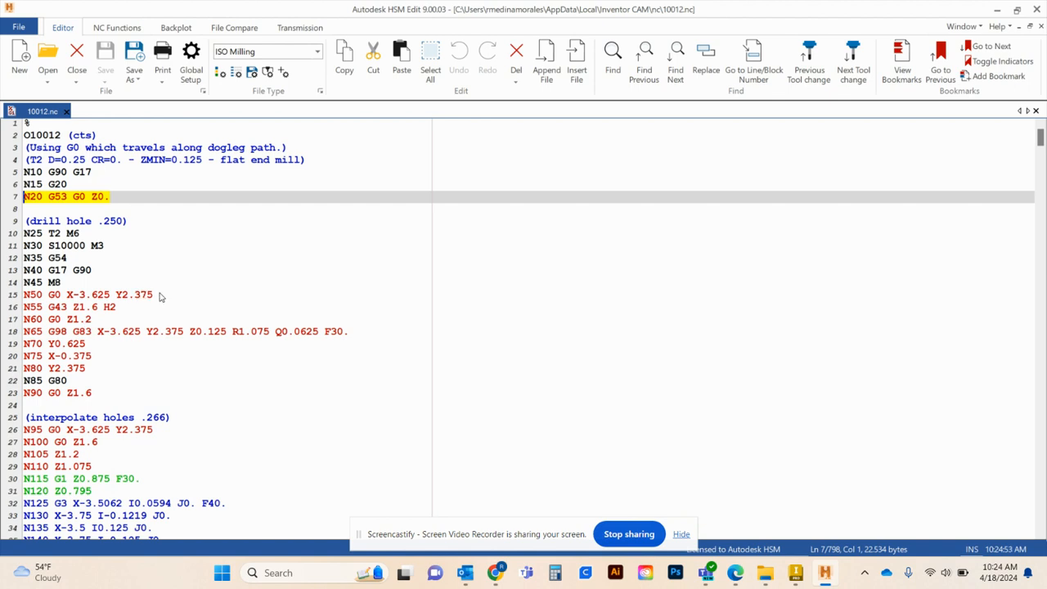
# Examine the drill hole .250 block's tool change, G54 offset, G90 and M8 codes, and the N50 rapid positioning line.
pyautogui.click(122, 296)
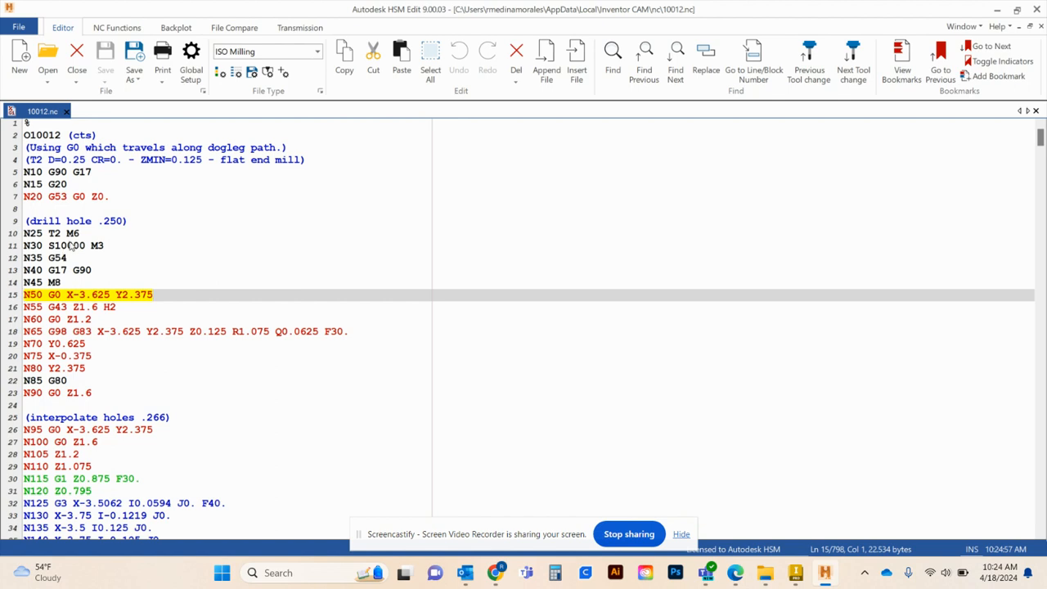
pyautogui.click(24, 234)
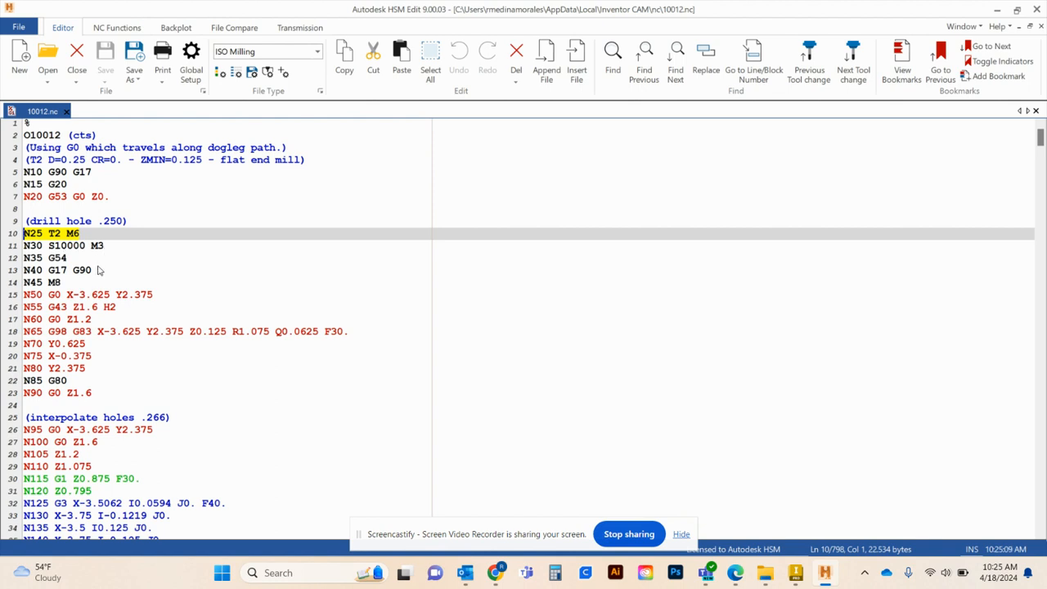
pyautogui.moveTo(70, 258); pyautogui.dragTo(48, 258)
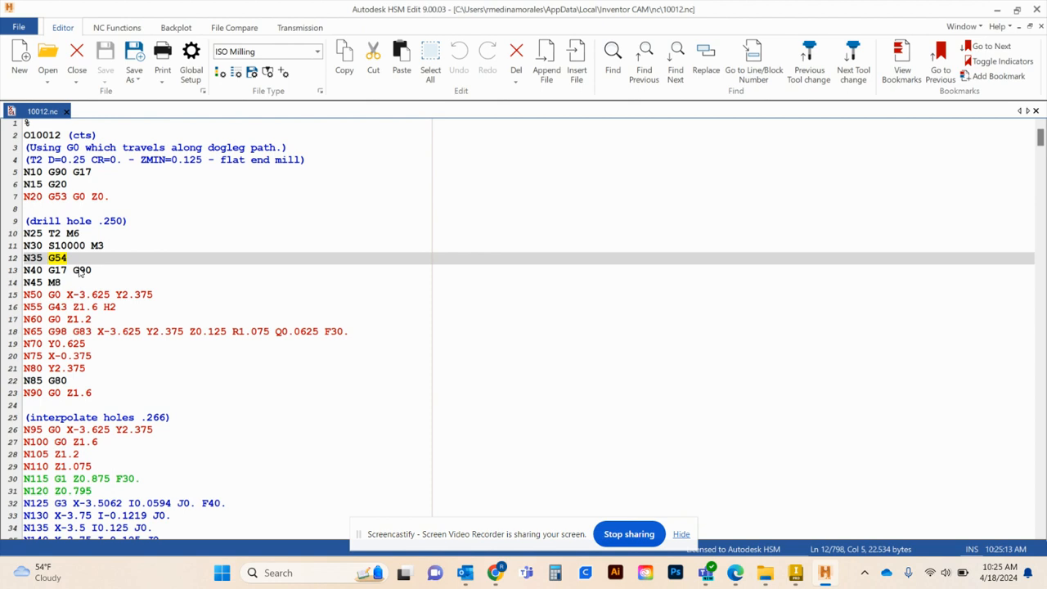
pyautogui.moveTo(92, 271); pyautogui.dragTo(74, 272)
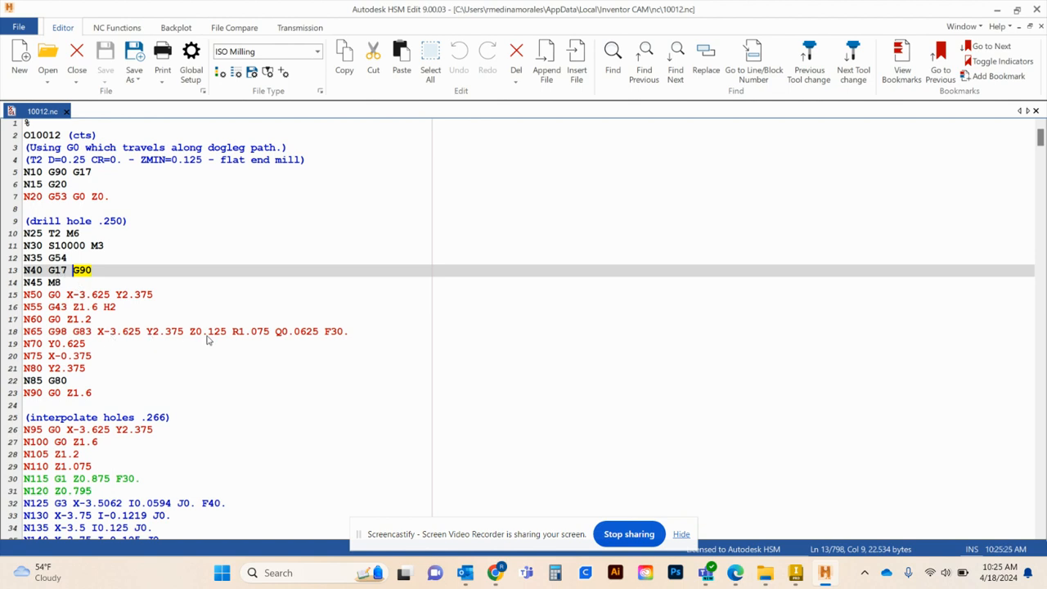
pyautogui.click(62, 283)
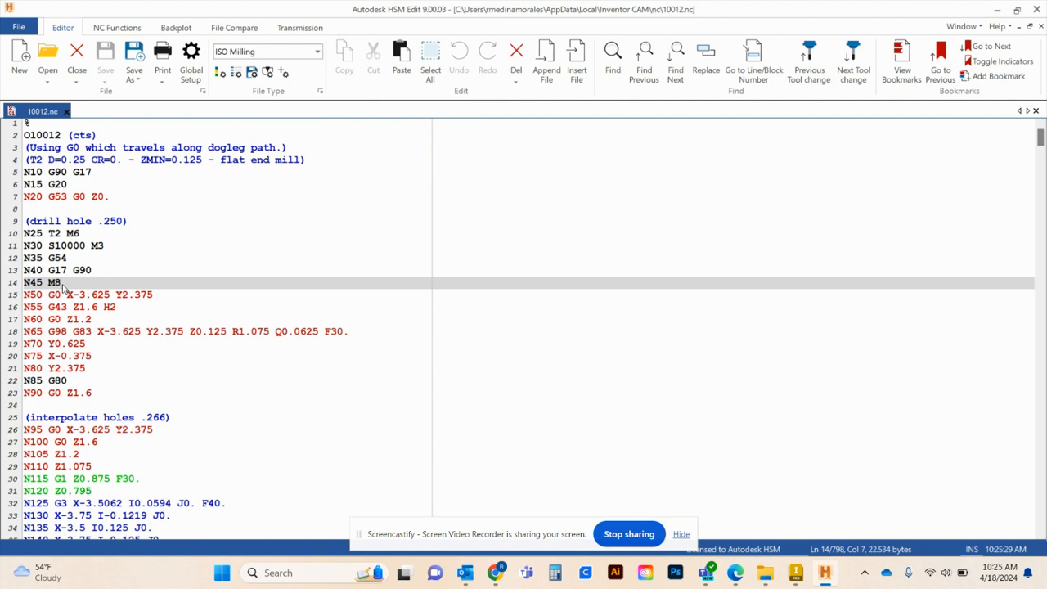
pyautogui.moveTo(61, 284); pyautogui.dragTo(49, 284)
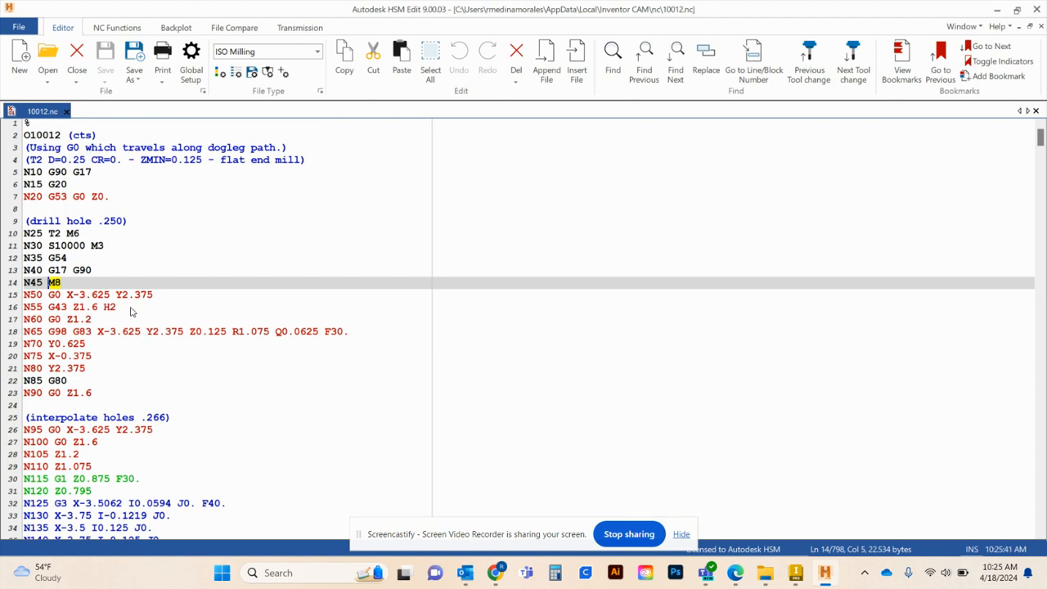
pyautogui.click(153, 294)
pyautogui.moveTo(154, 295); pyautogui.dragTo(25, 297)
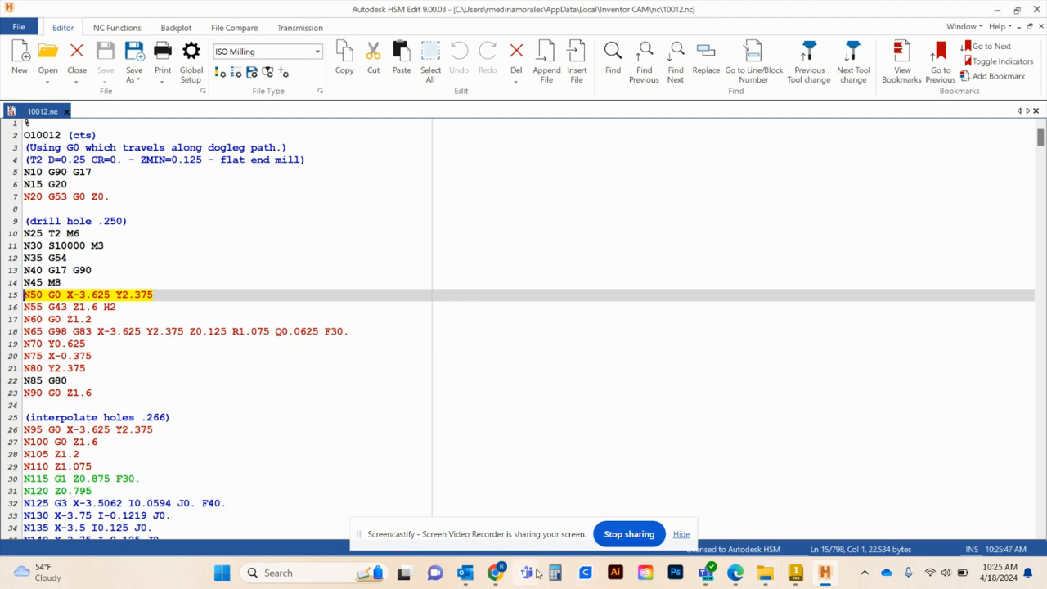
# Switch to Inventor and open the simulation of the drill hole .250 operation with its position and operation information displayed.
pyautogui.click(796, 572)
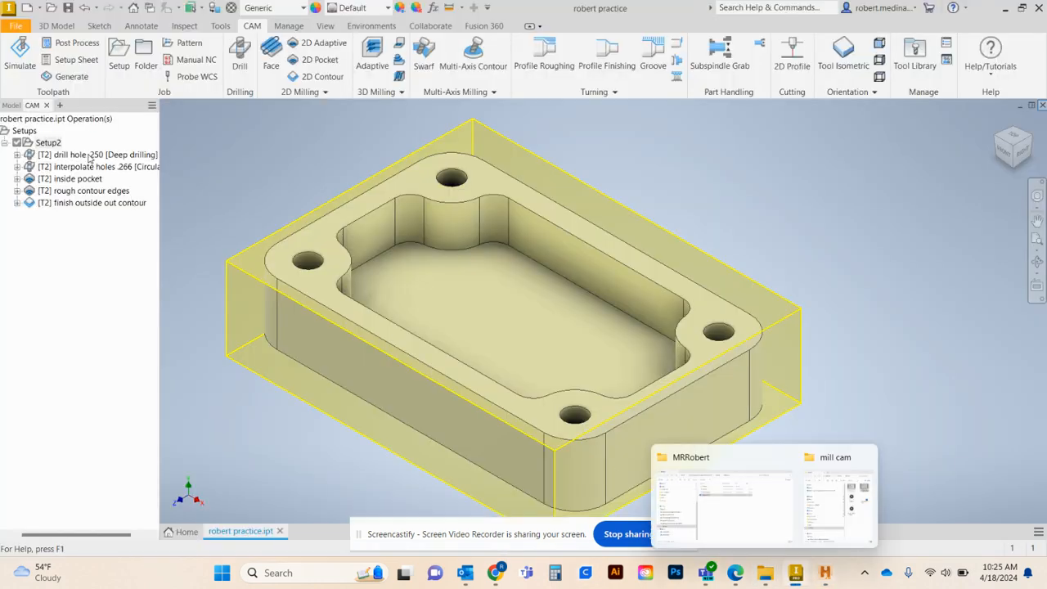
pyautogui.click(89, 155)
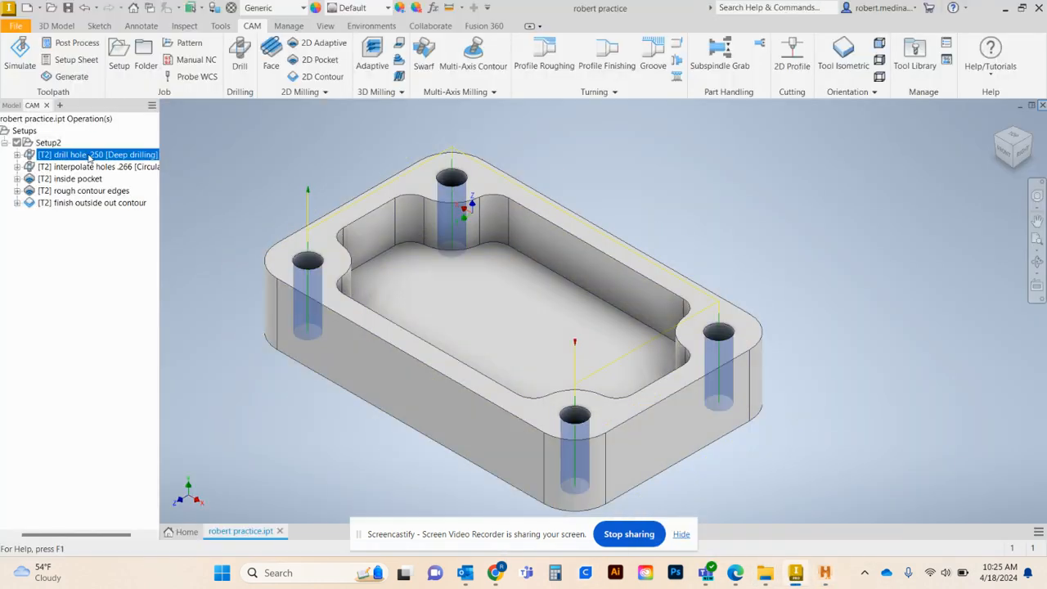
pyautogui.click(22, 62)
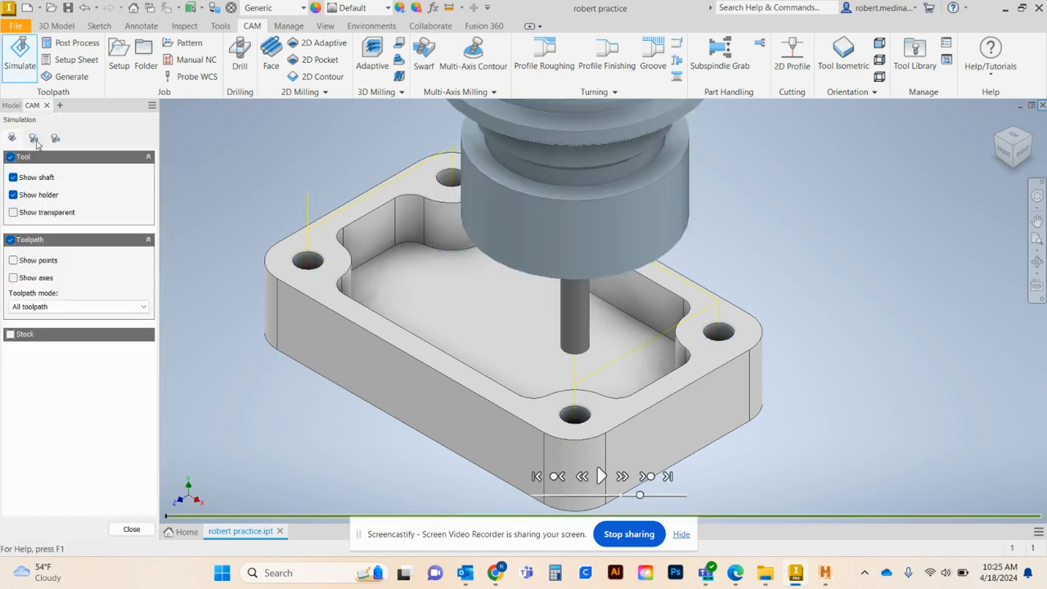
pyautogui.click(34, 139)
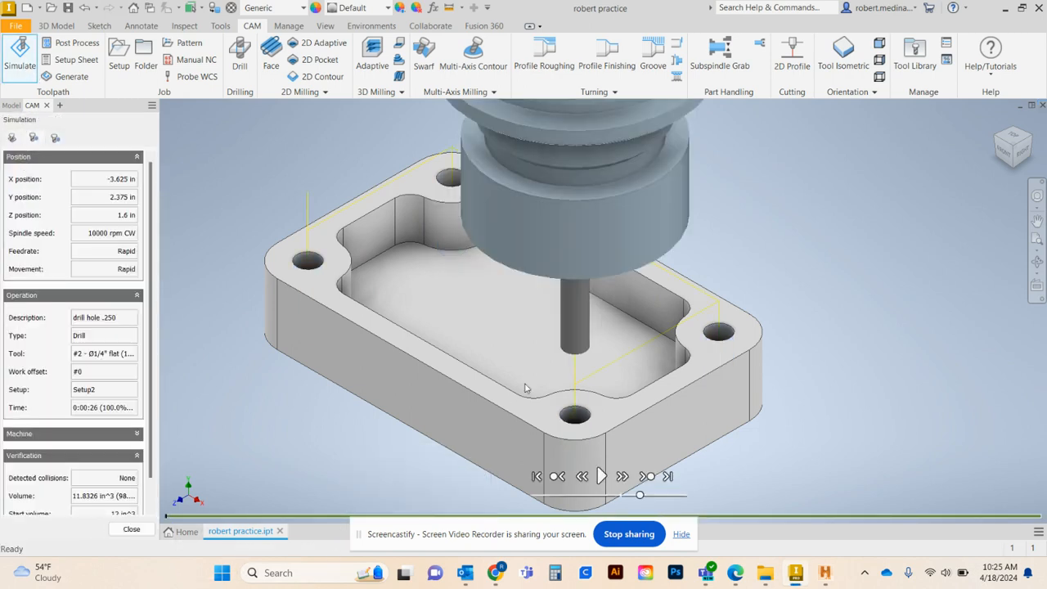
pyautogui.scroll(-3, 869, 201)
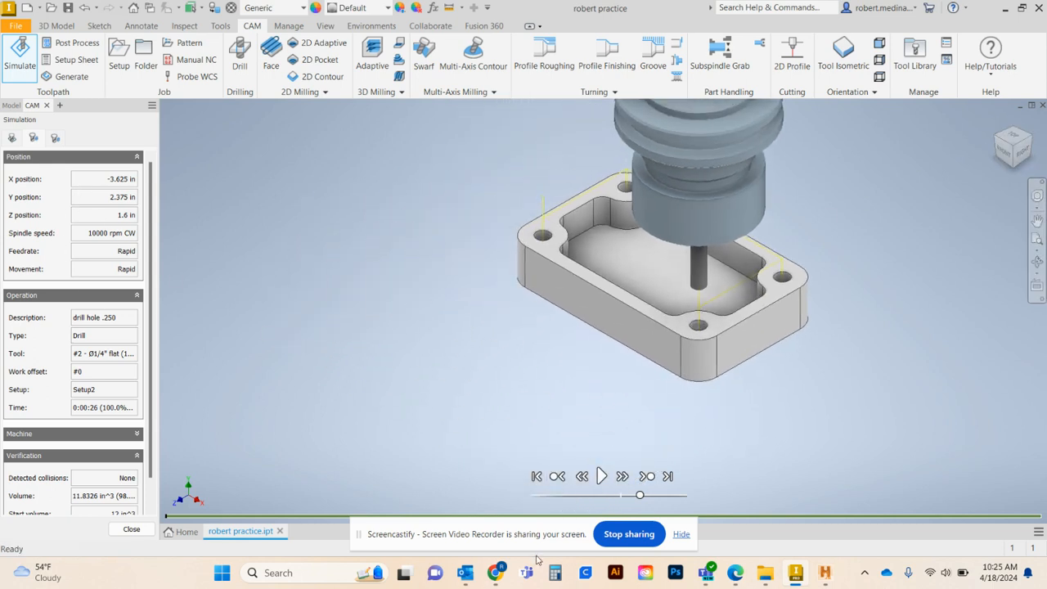
# Compare the N50 line in HSM Edit with the simulated tool's starting position in Inventor, and play the drilling simulation.
pyautogui.click(794, 573)
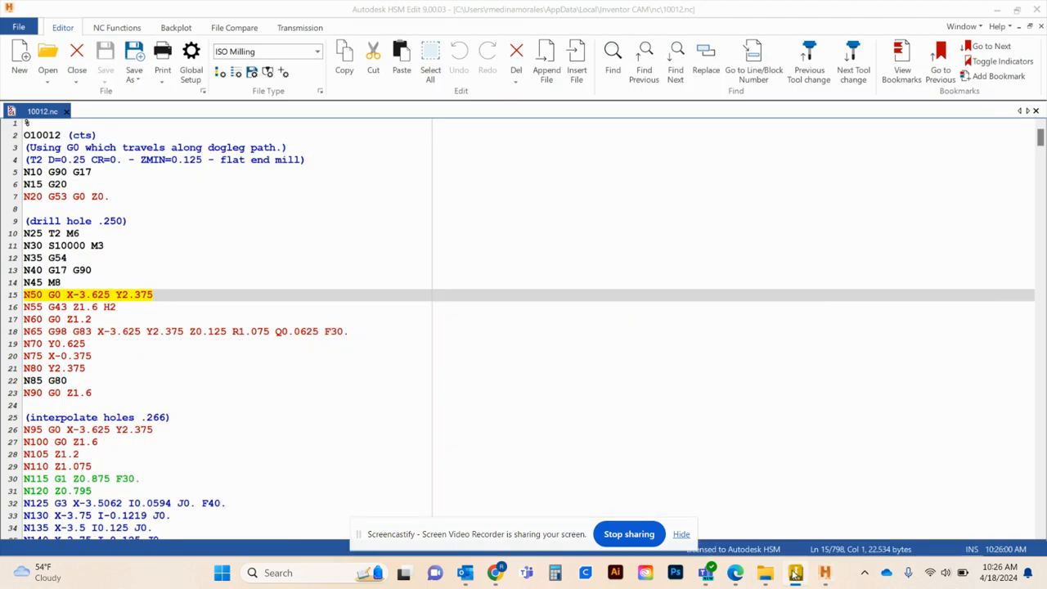
pyautogui.click(795, 572)
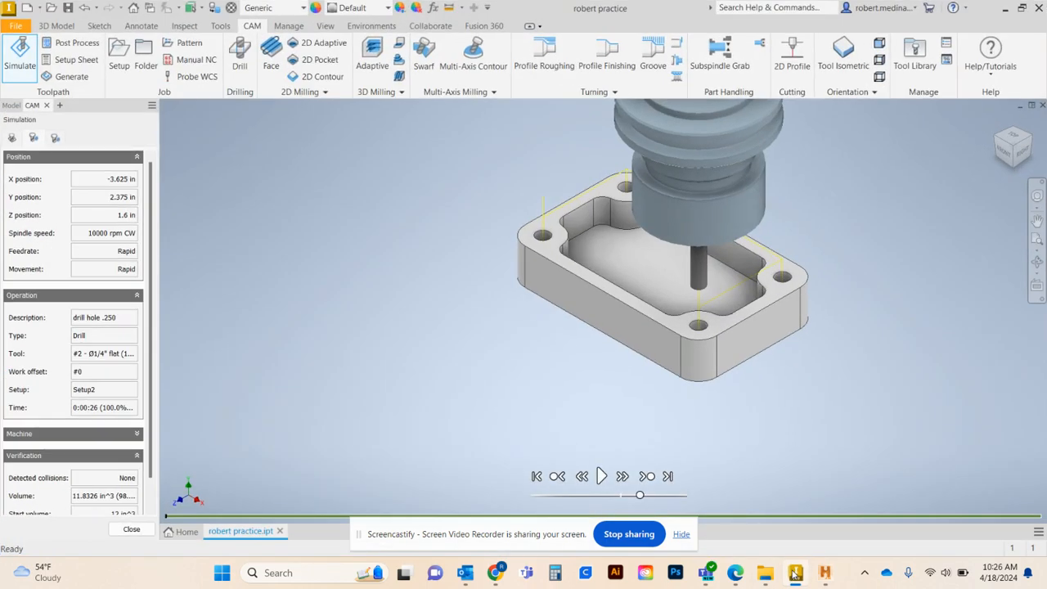
pyautogui.click(795, 572)
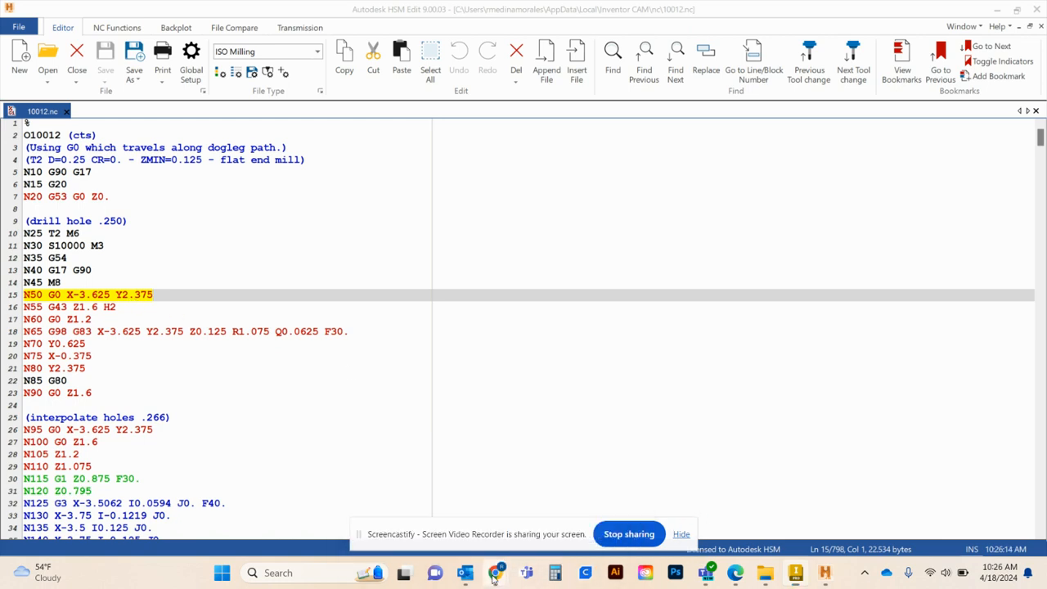
pyautogui.click(795, 574)
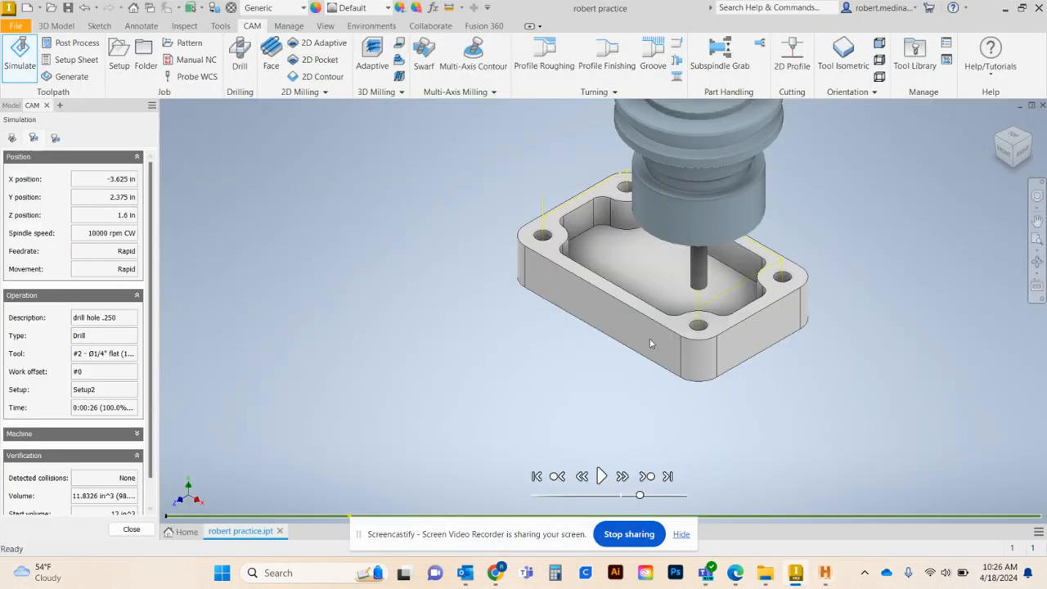
pyautogui.click(603, 475)
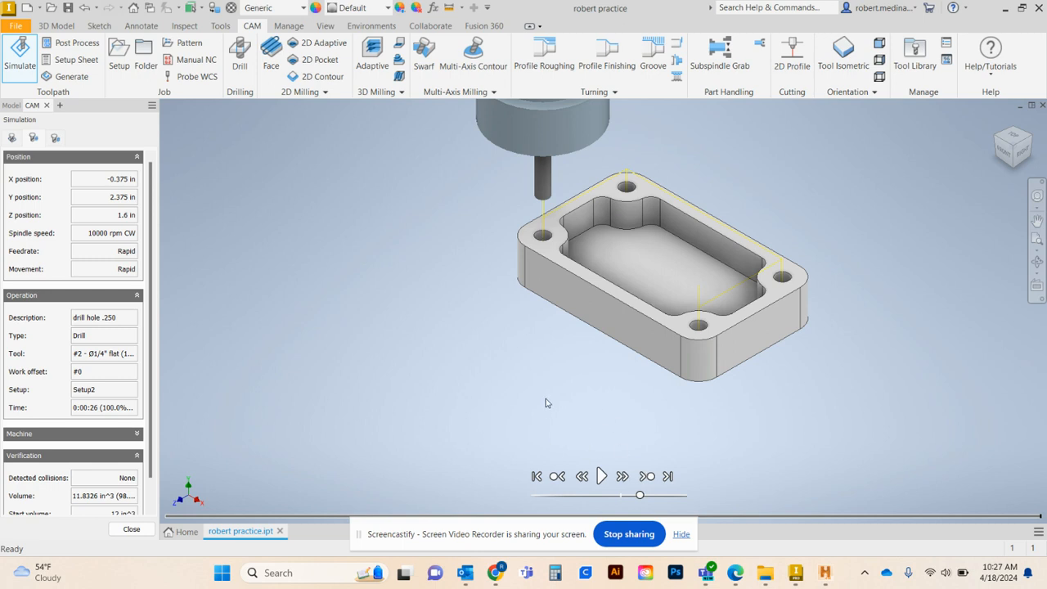
# Switch to HSM Edit and examine the N55 tool length offset line, the T2 M6 tool change and the N65 G83 drilling cycle.
pyautogui.click(823, 575)
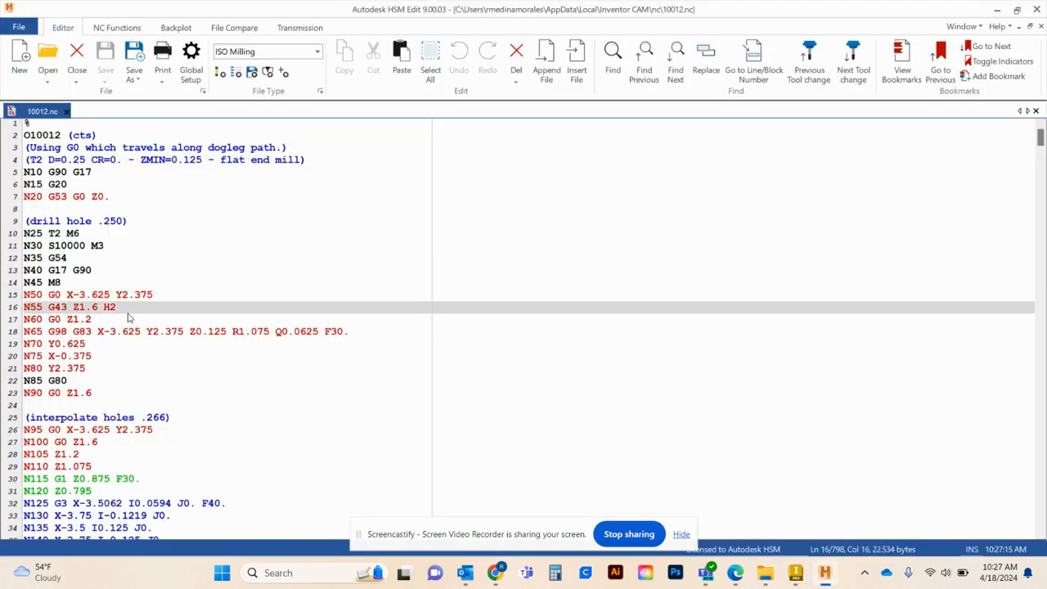
pyautogui.moveTo(125, 310); pyautogui.dragTo(47, 311)
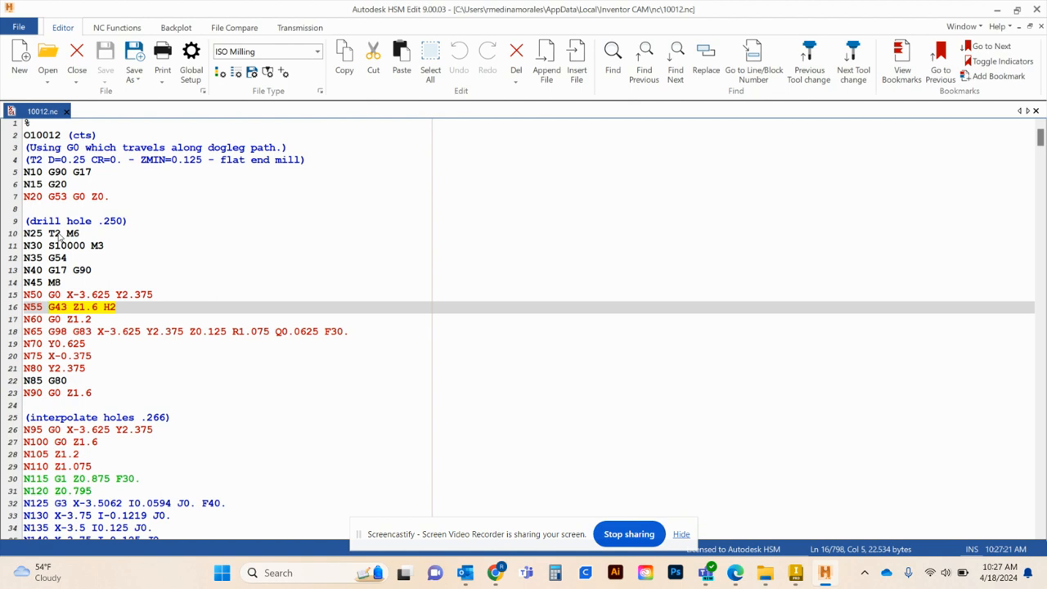
pyautogui.moveTo(83, 235); pyautogui.dragTo(54, 235)
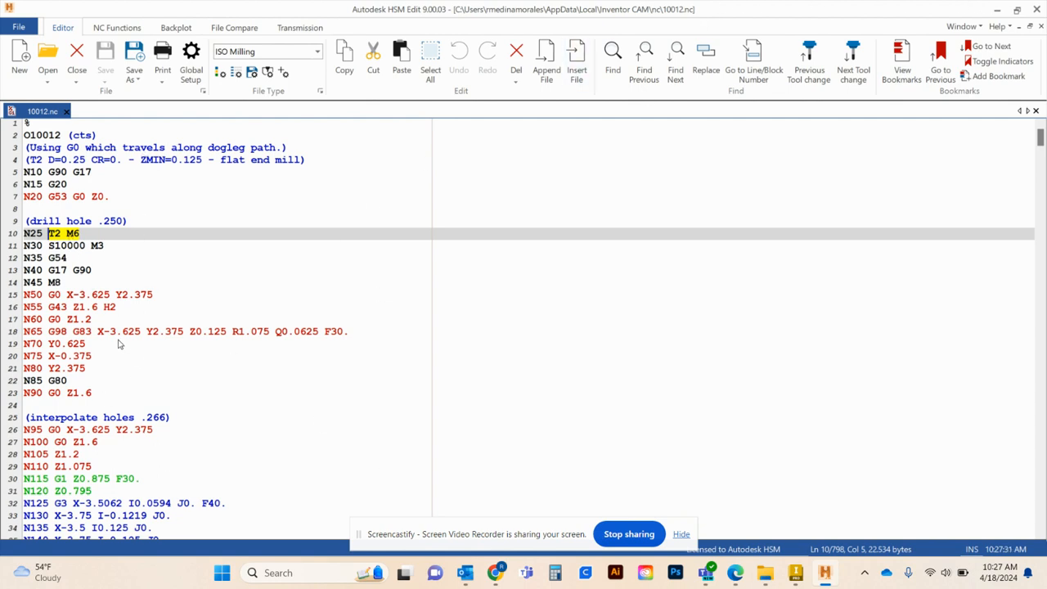
pyautogui.scroll(-7, 343, 365)
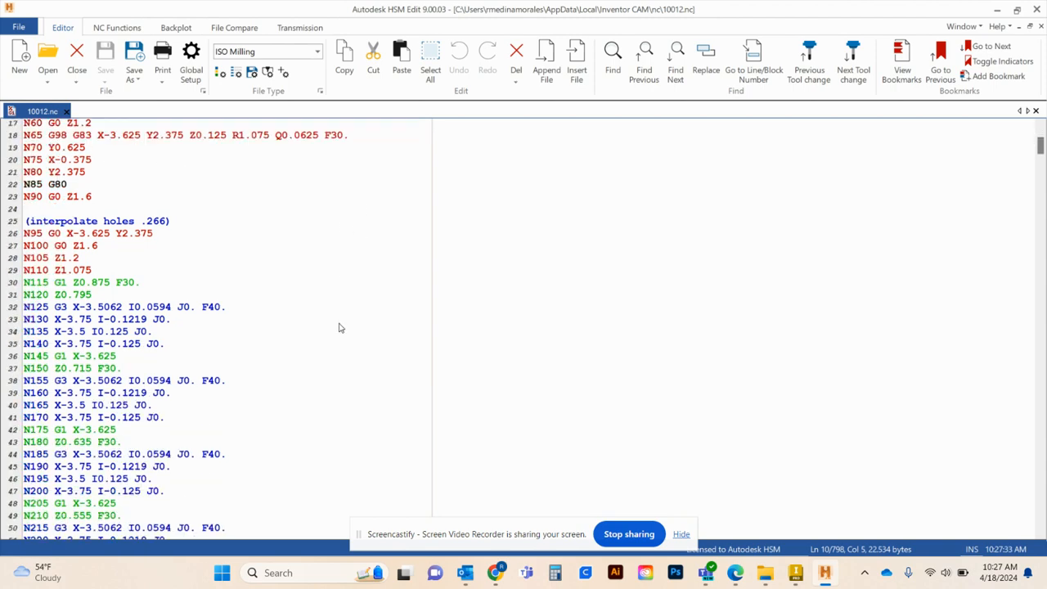
pyautogui.scroll(-4, 340, 328)
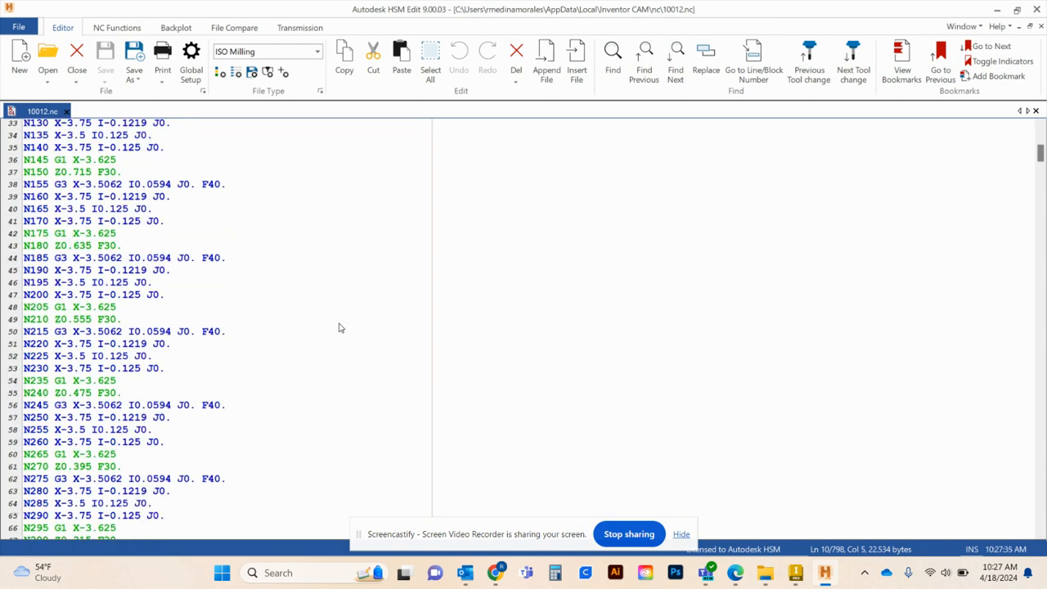
pyautogui.scroll(11, 14, 478)
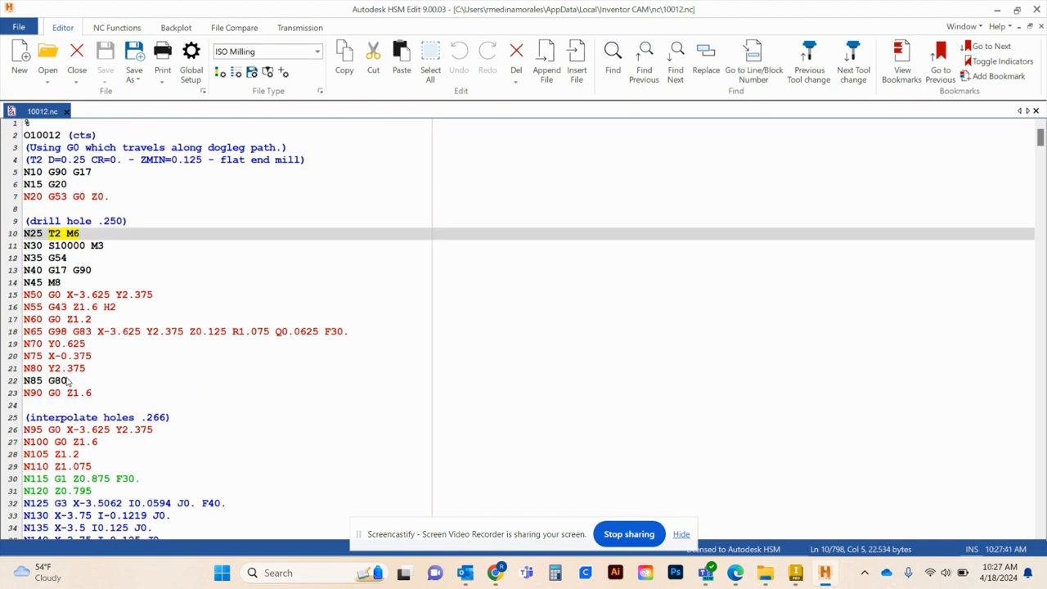
pyautogui.scroll(-4, 257, 381)
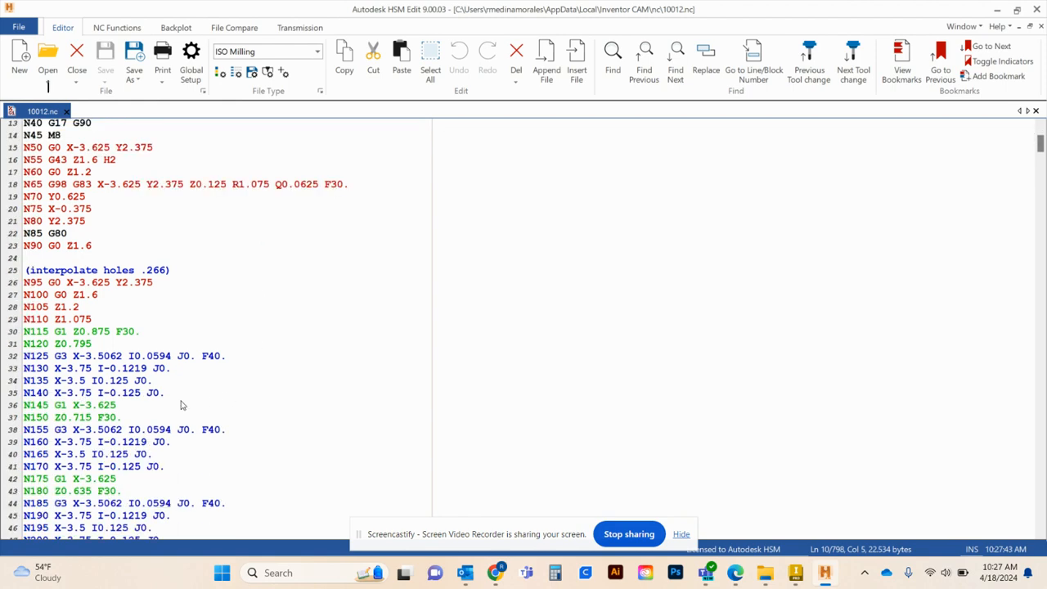
pyautogui.click(81, 184)
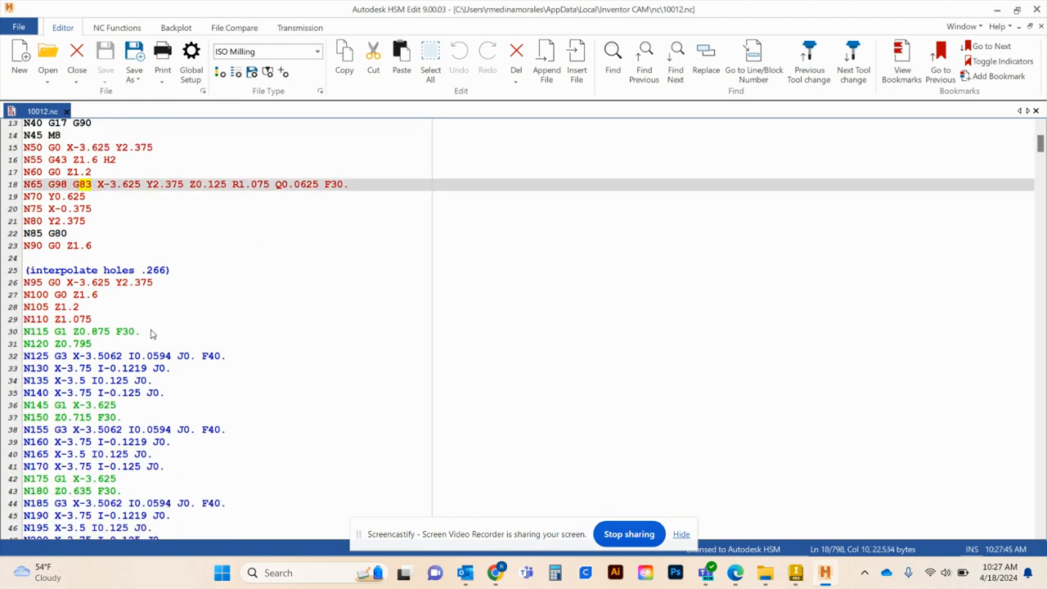
# Examine the interpolate holes .266 code through to the start of the inside pocket block.
pyautogui.scroll(-10, 148, 352)
pyautogui.scroll(9, 151, 382)
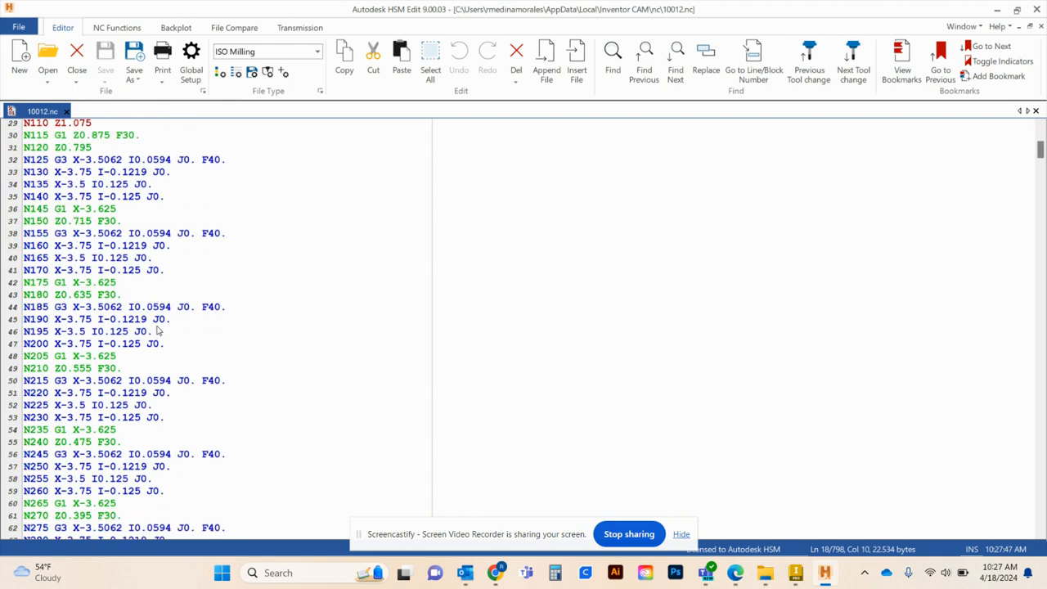
pyautogui.scroll(-3, 135, 360)
pyautogui.scroll(-20, 137, 382)
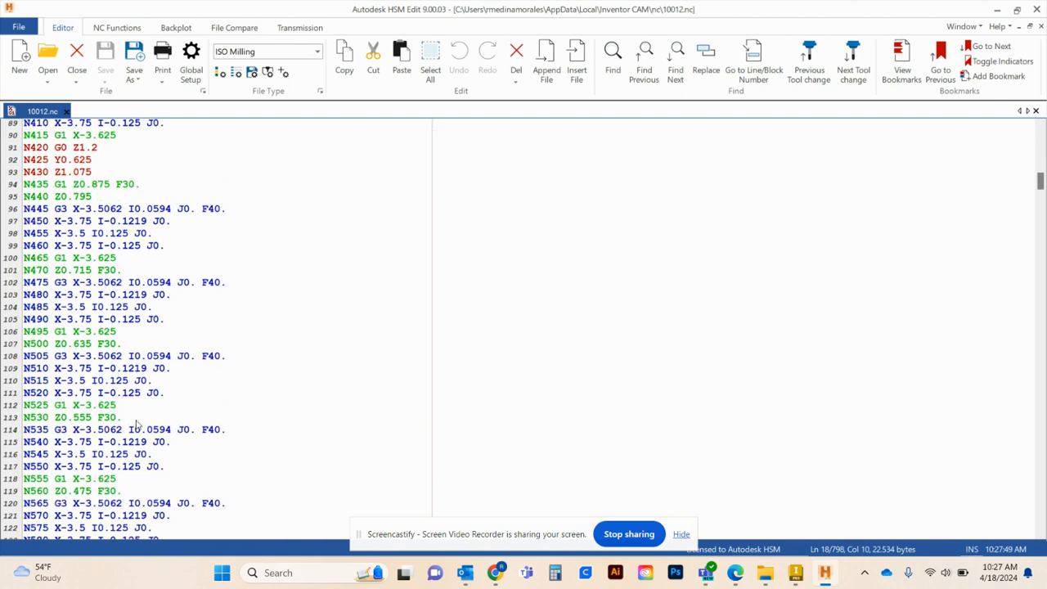
pyautogui.scroll(-5, 136, 423)
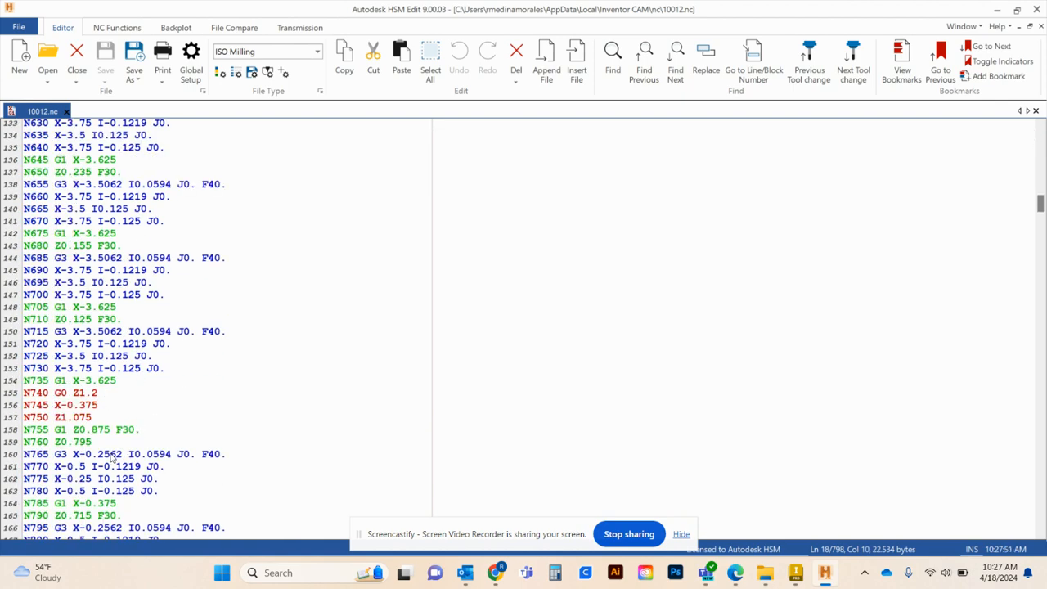
pyautogui.scroll(-1, 105, 462)
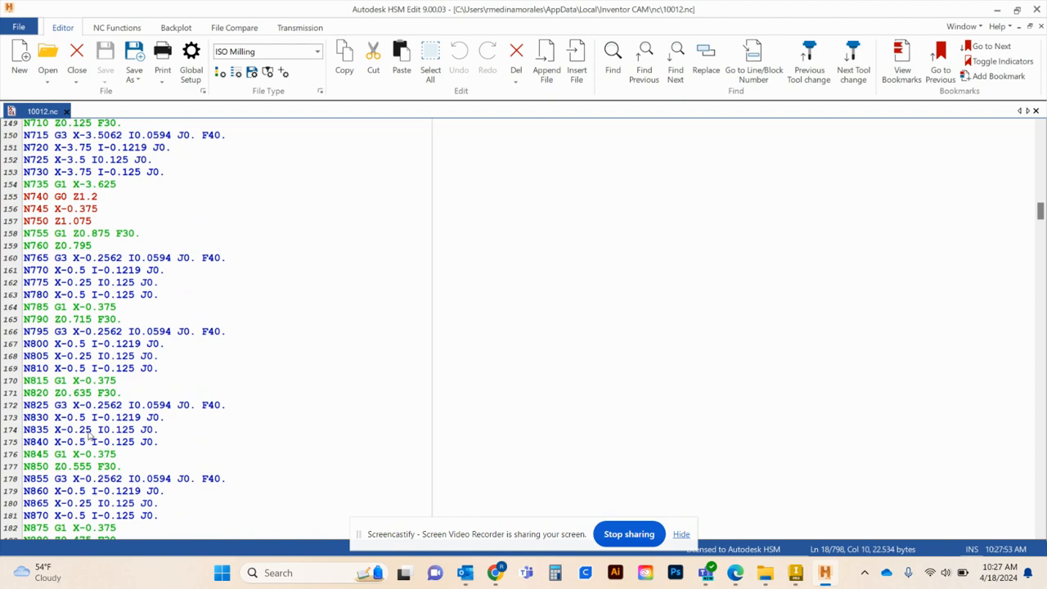
pyautogui.scroll(-1, 124, 477)
pyautogui.scroll(-11, 127, 478)
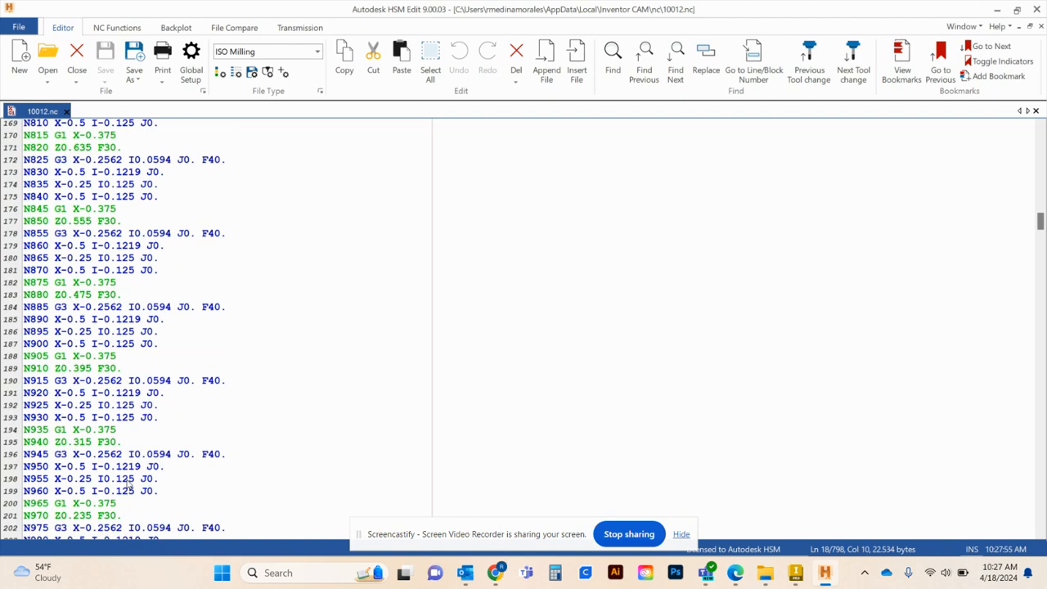
pyautogui.scroll(-4, 129, 480)
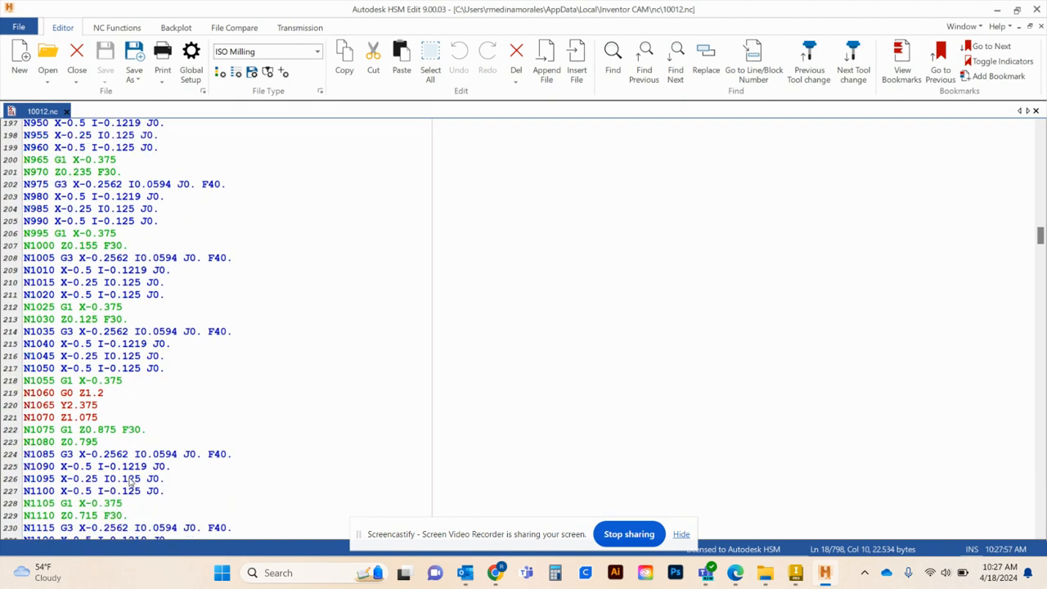
pyautogui.scroll(-20, 129, 482)
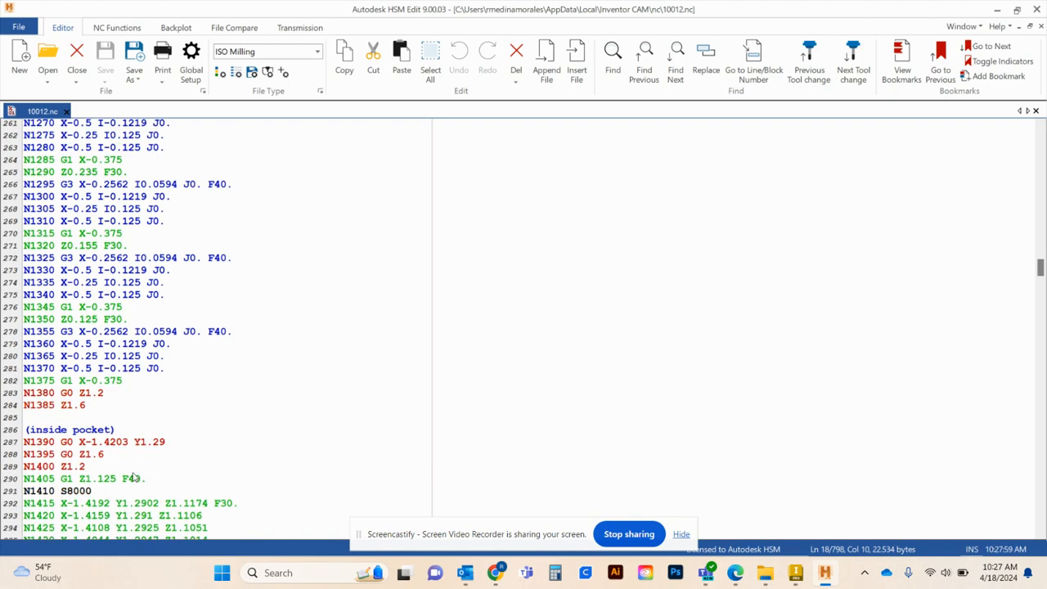
pyautogui.scroll(-20, 135, 478)
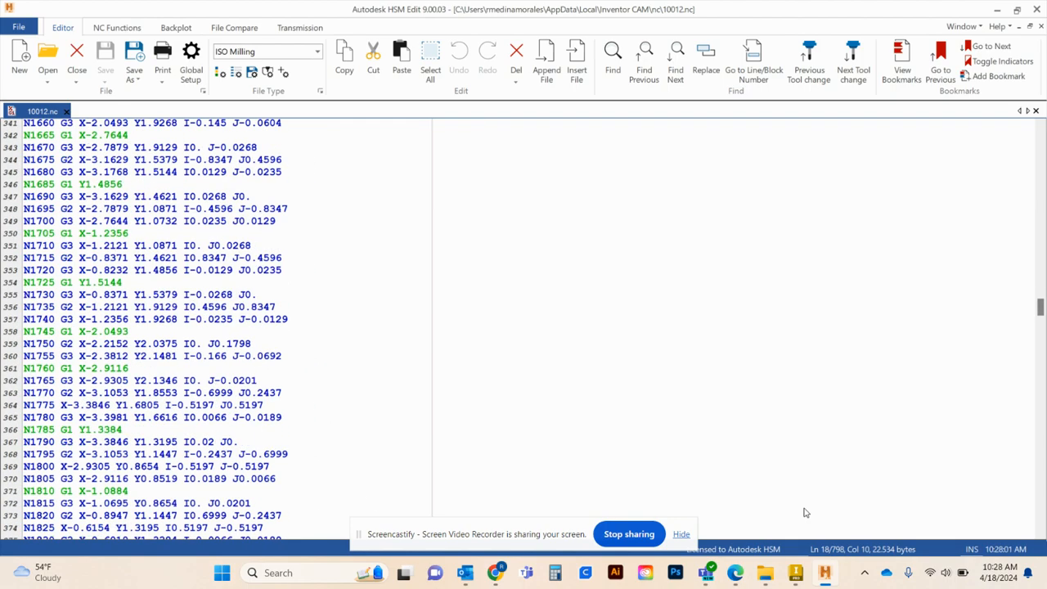
# Return to the first line of the 10012.nc program and find its next tool change.
pyautogui.moveTo(1041, 316); pyautogui.dragTo(1044, 120)
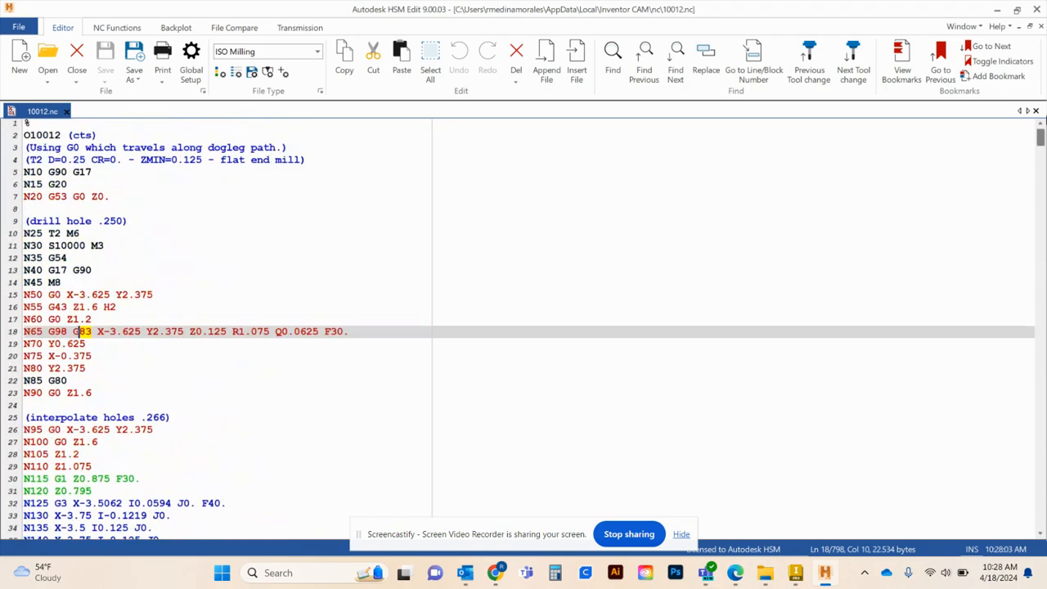
pyautogui.click(30, 123)
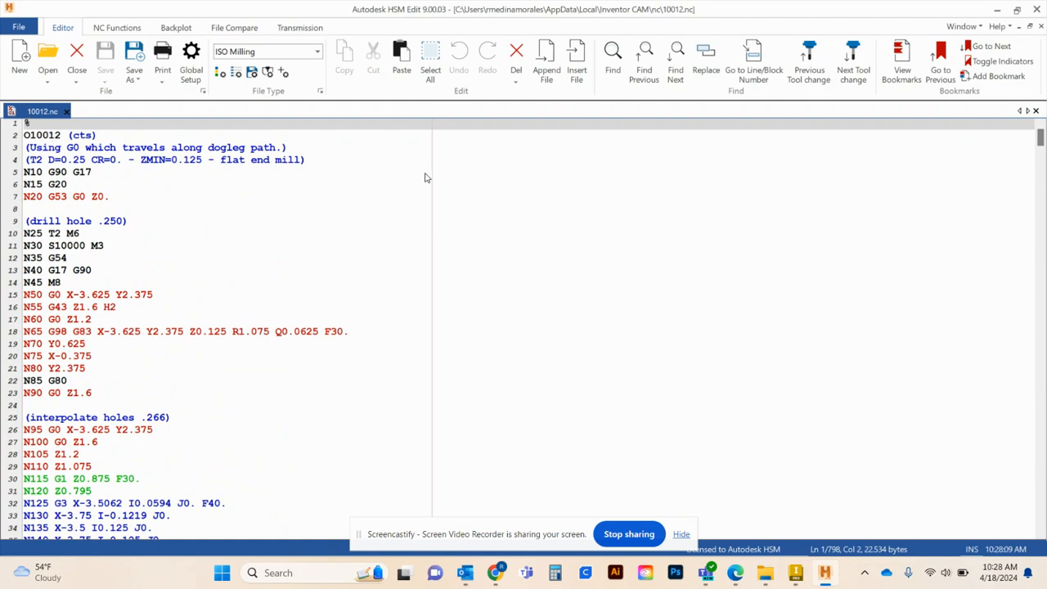
pyautogui.click(853, 72)
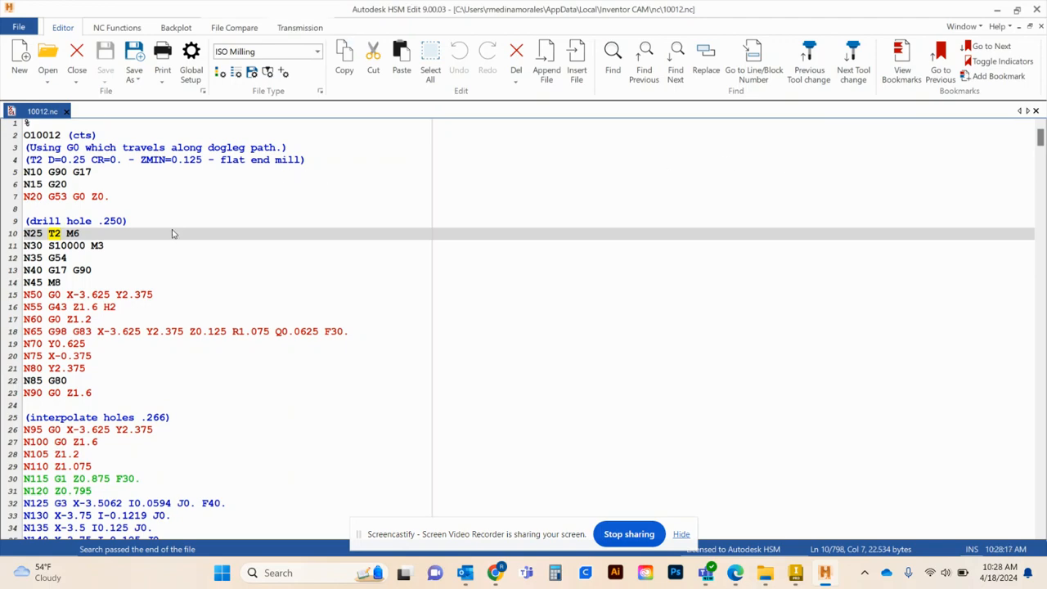
# Find and highlight the interpolate holes .266 and inside pocket operation comments in the code.
pyautogui.scroll(-8, 172, 245)
pyautogui.scroll(3, 175, 258)
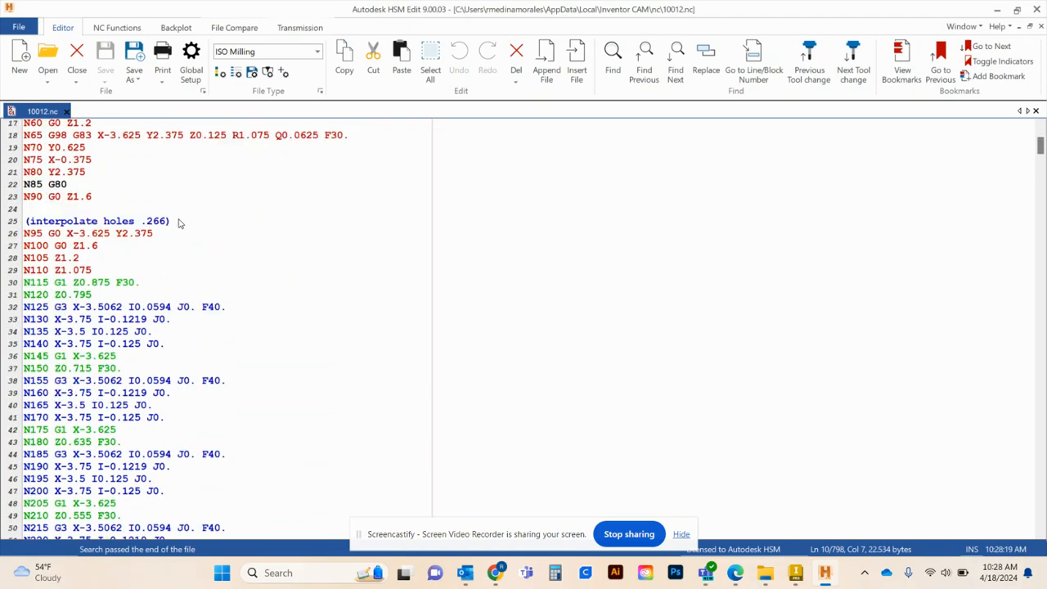
pyautogui.moveTo(180, 224); pyautogui.dragTo(26, 223)
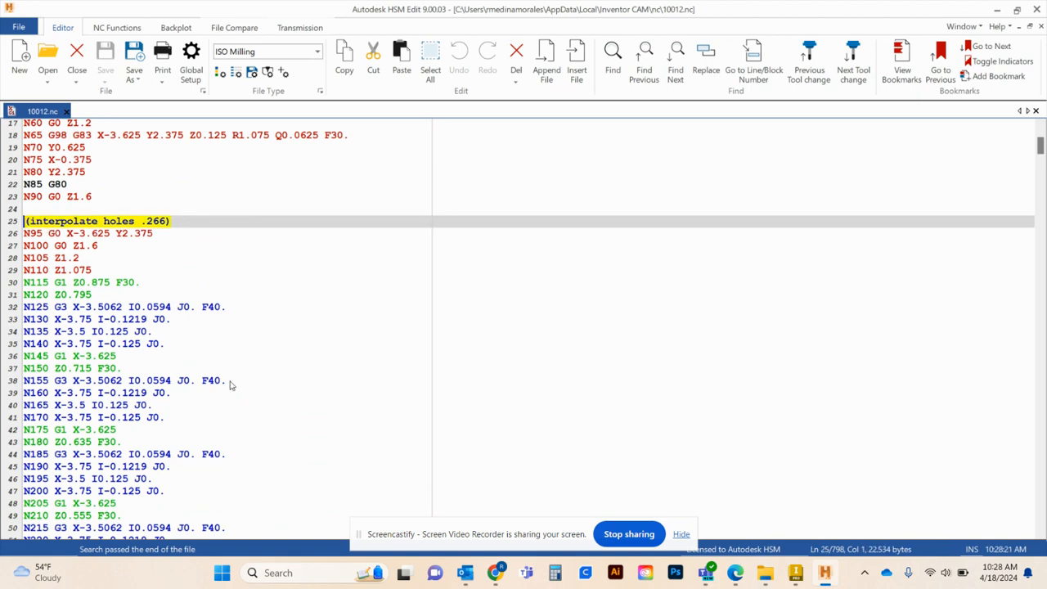
pyautogui.scroll(-20, 230, 385)
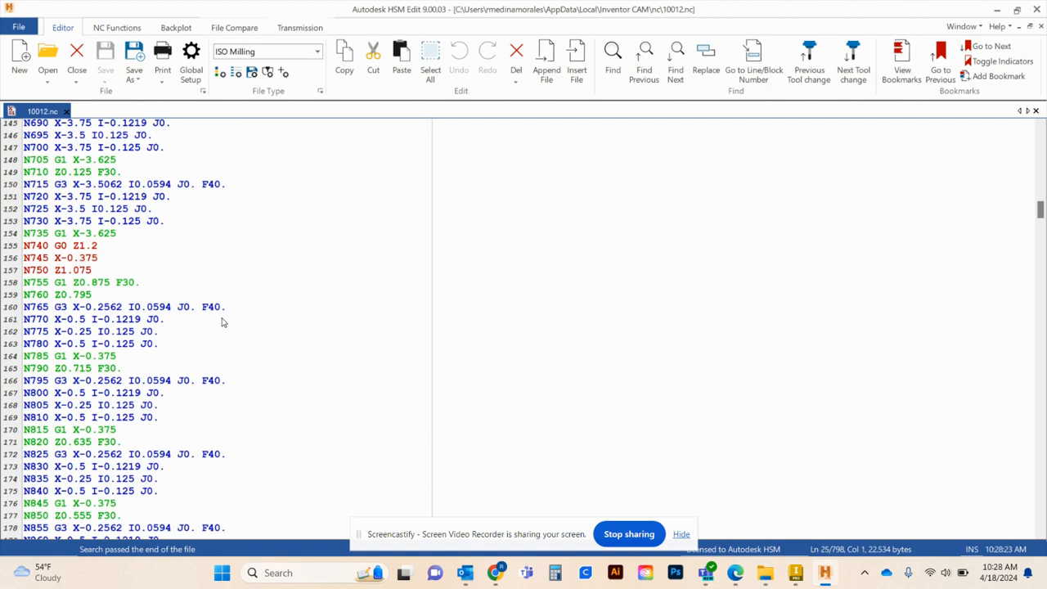
pyautogui.scroll(-20, 220, 323)
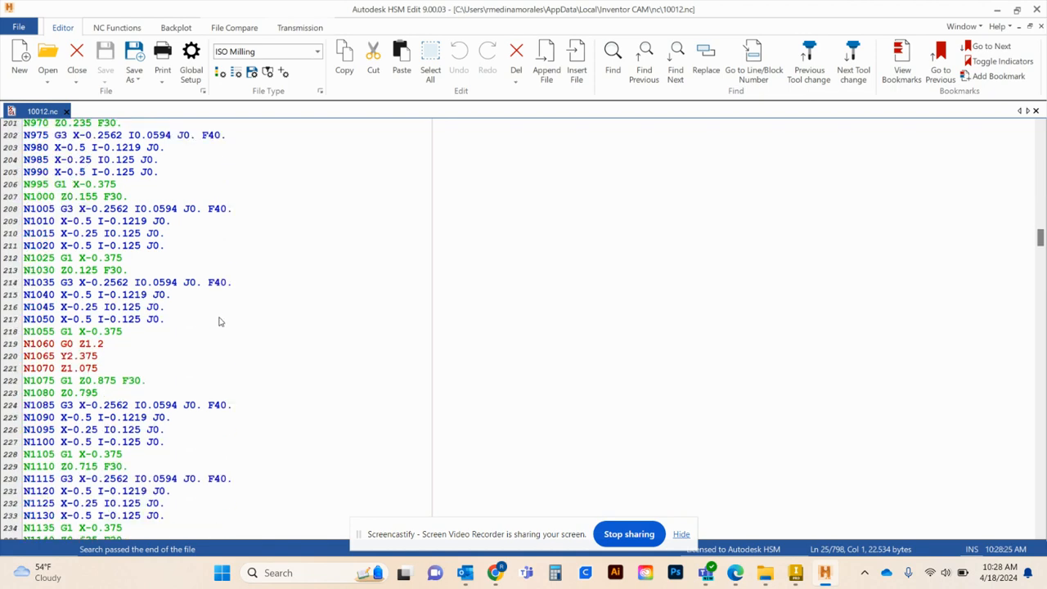
pyautogui.scroll(-17, 169, 315)
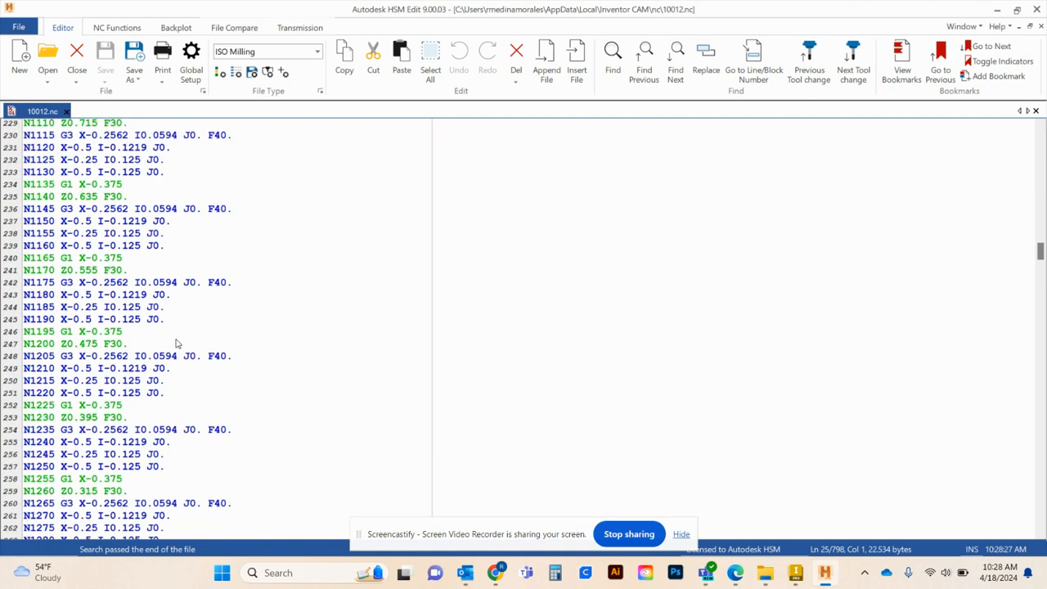
pyautogui.scroll(-1, 180, 340)
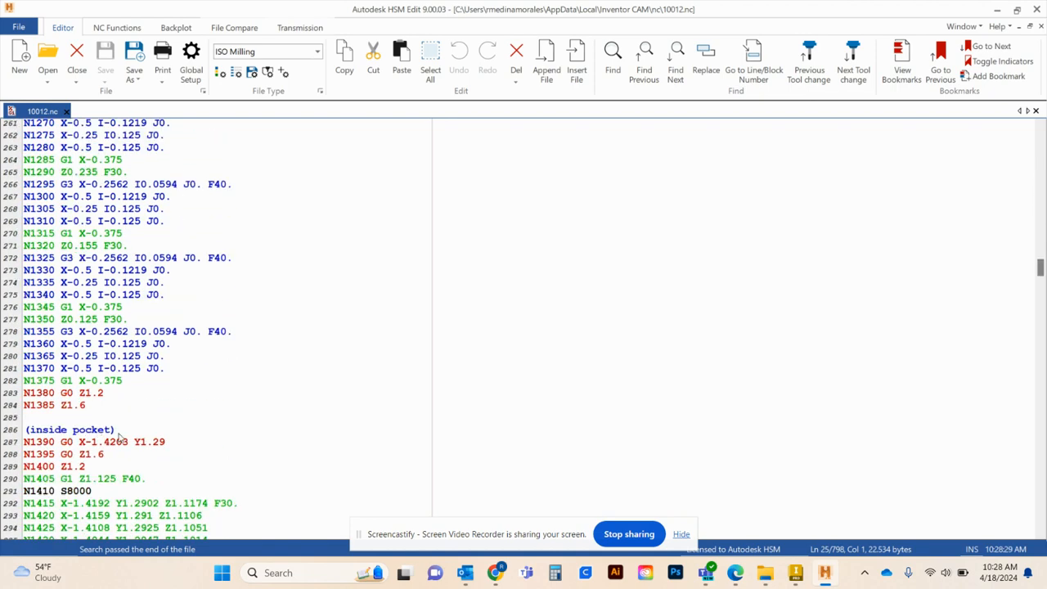
pyautogui.moveTo(120, 430); pyautogui.dragTo(26, 430)
# Examine the inside pocket code, highlight the rough contour edges comment, and review the contour code that follows it.
pyautogui.scroll(-3, 251, 452)
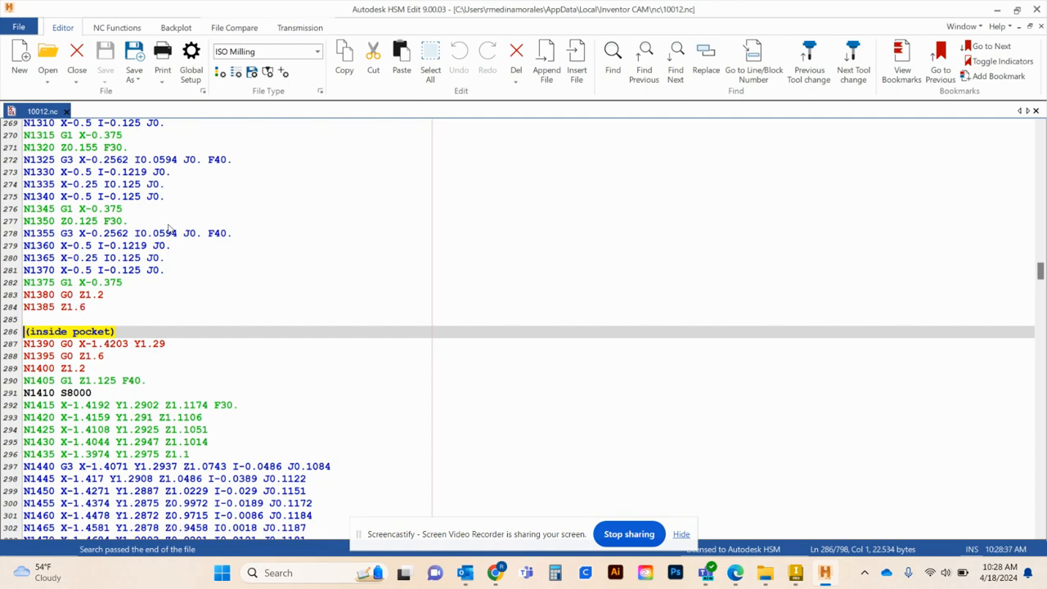
pyautogui.scroll(-20, 155, 280)
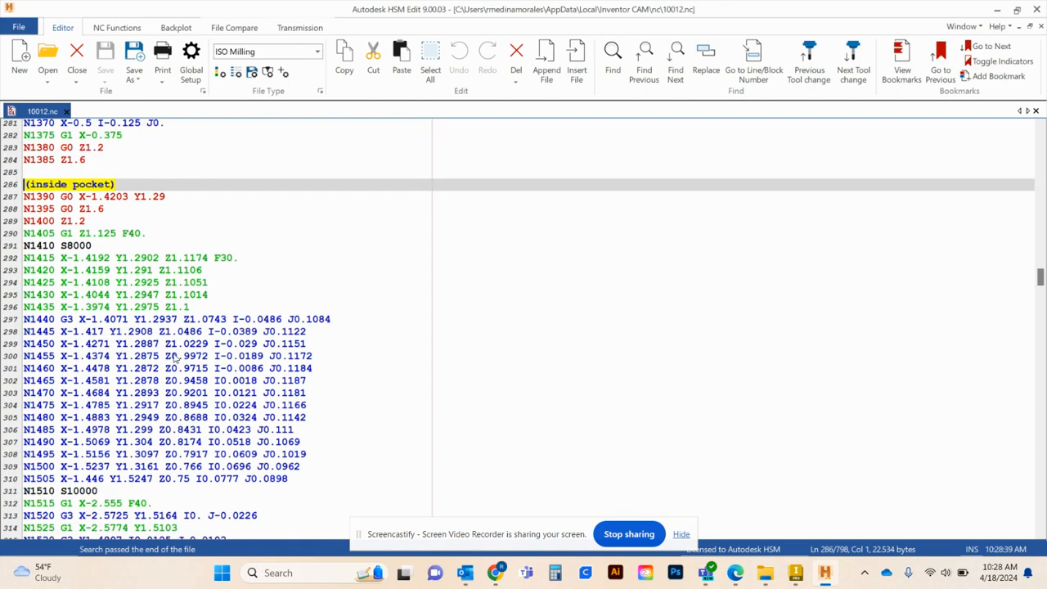
pyautogui.scroll(-20, 175, 363)
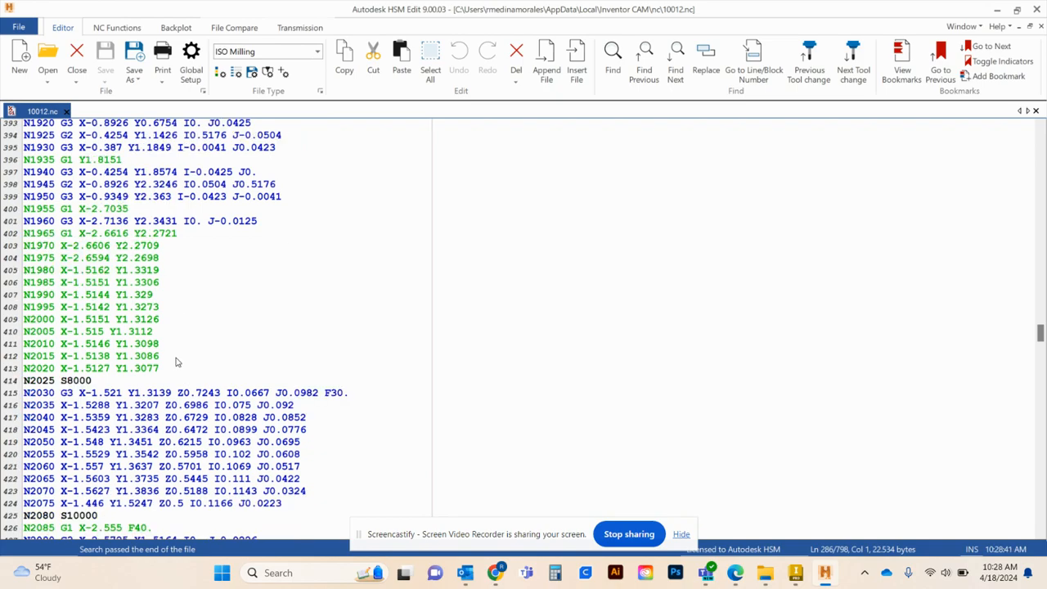
pyautogui.scroll(-20, 177, 362)
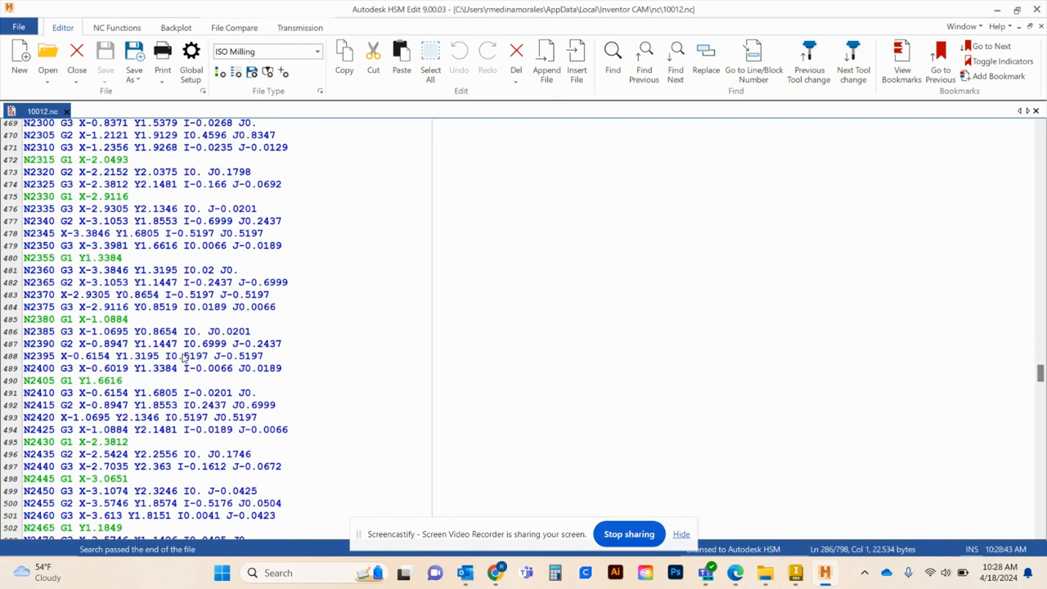
pyautogui.scroll(-20, 164, 390)
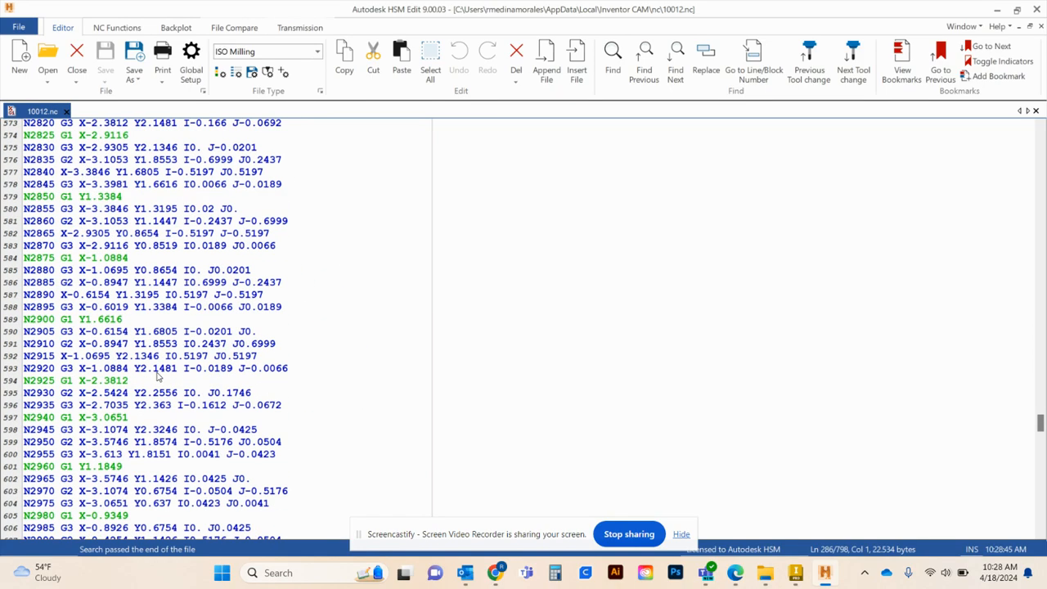
pyautogui.click(163, 272)
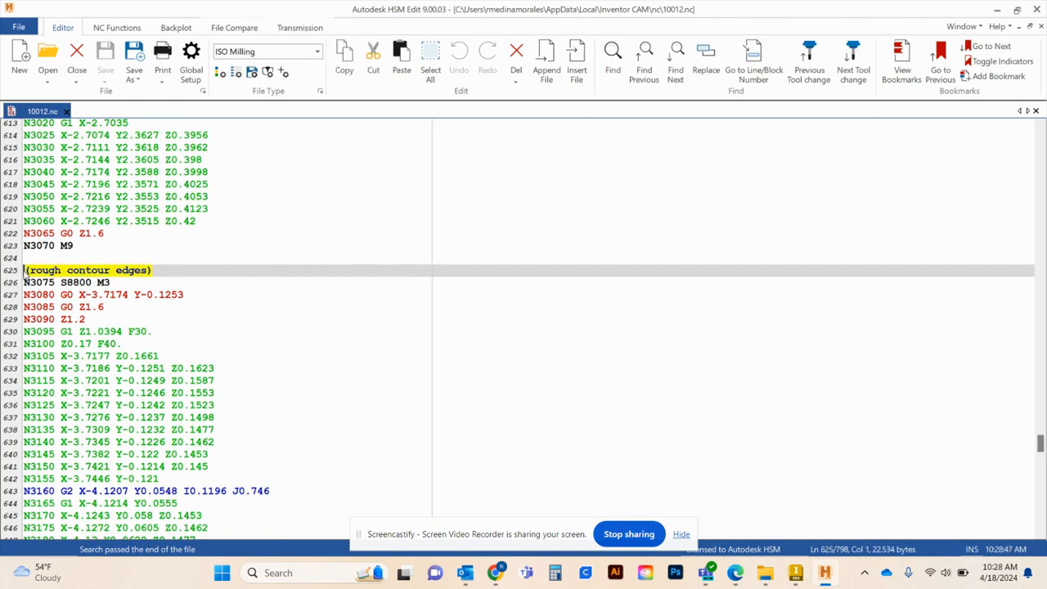
pyautogui.scroll(-20, 90, 388)
pyautogui.scroll(-20, 98, 396)
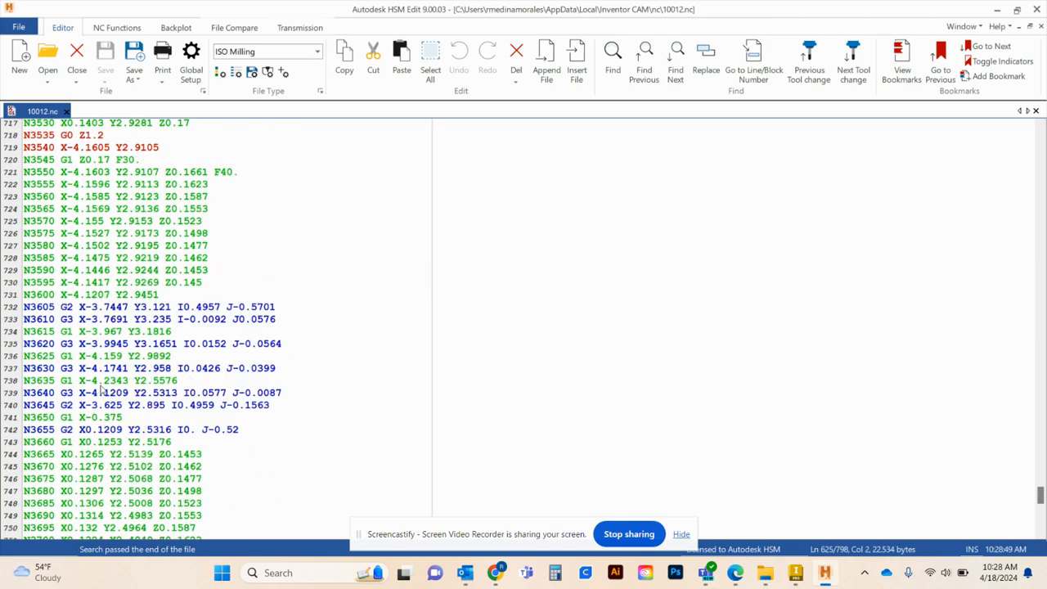
# Minimize HSM Edit to return to Inventor, close the simulation, and select the drill hole .250 operation in Setup2.
pyautogui.click(997, 8)
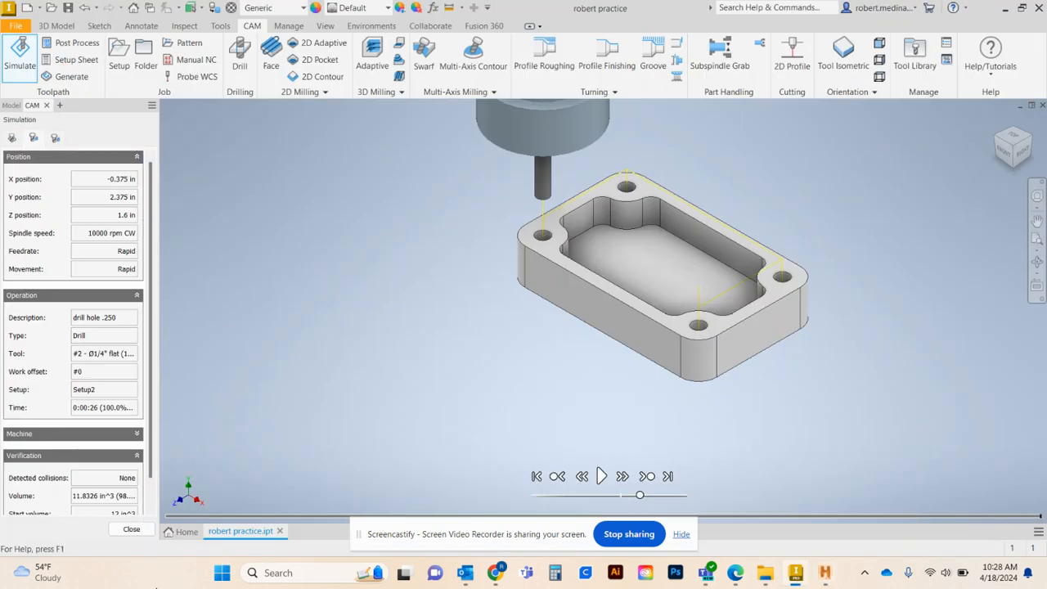
pyautogui.click(131, 529)
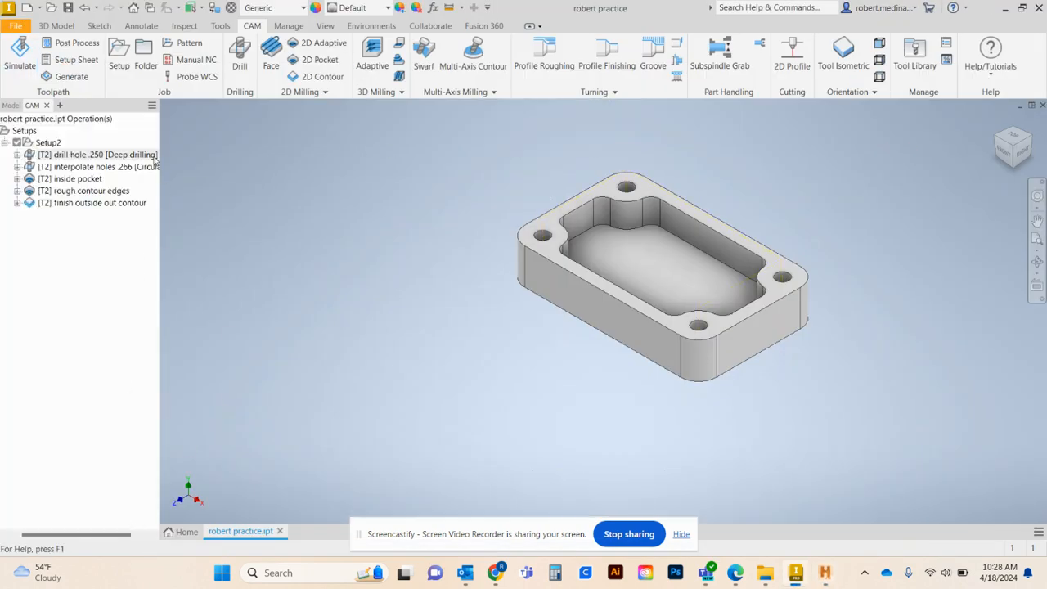
pyautogui.click(87, 156)
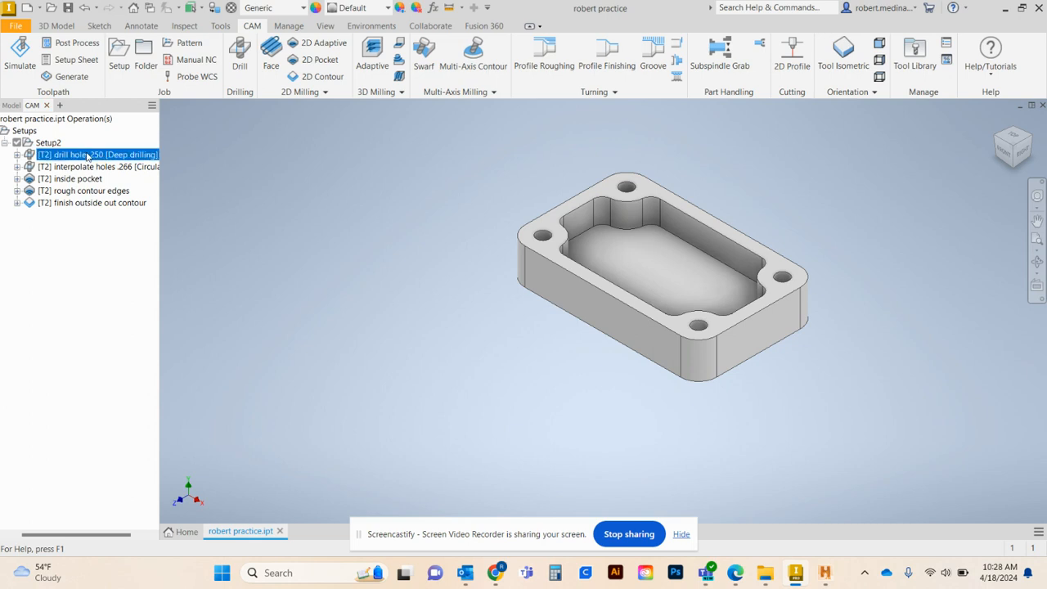
# Post process only the finish outside out contour operation as program 10012, replacing the existing NC file and reloading it in HSM Edit.
pyautogui.click(102, 202)
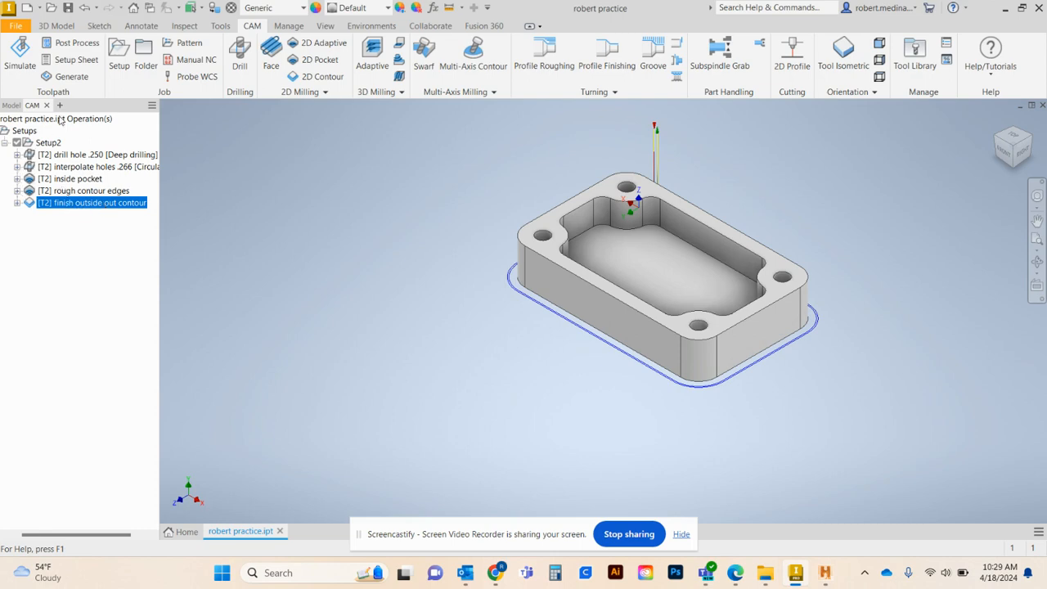
pyautogui.click(82, 44)
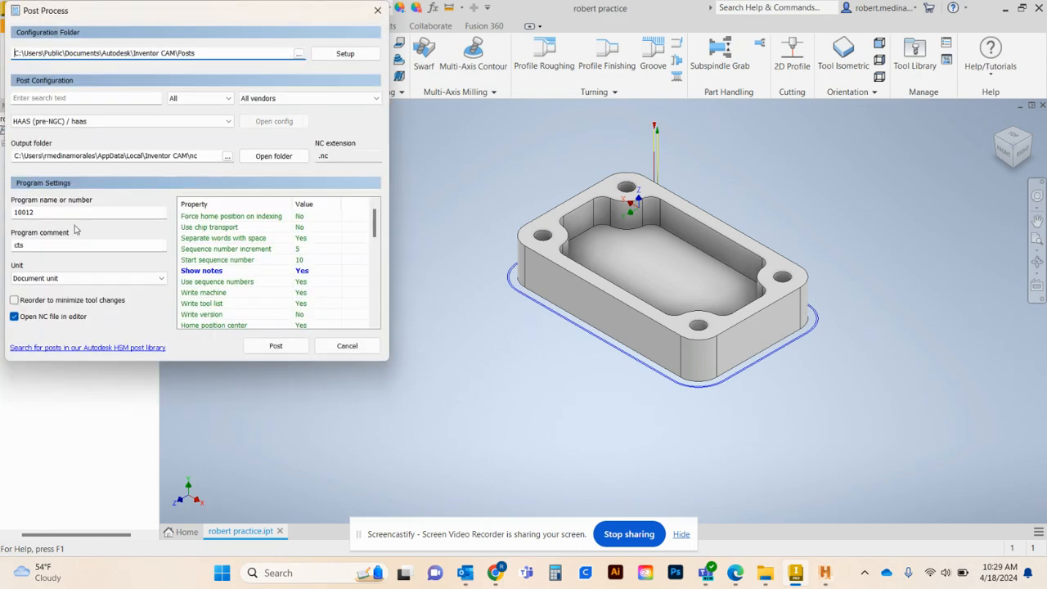
pyautogui.click(276, 345)
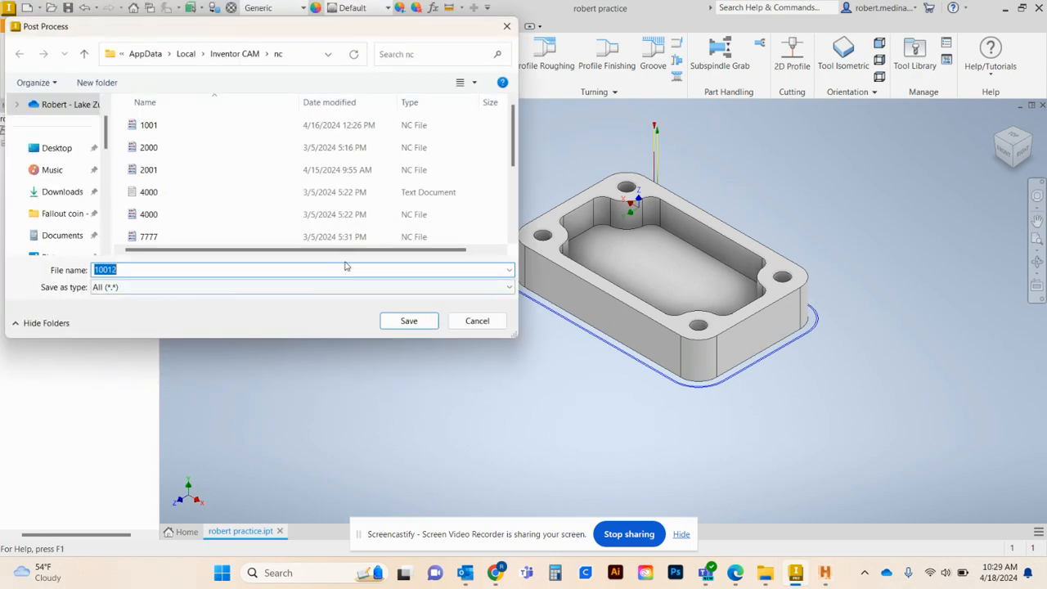
pyautogui.click(408, 320)
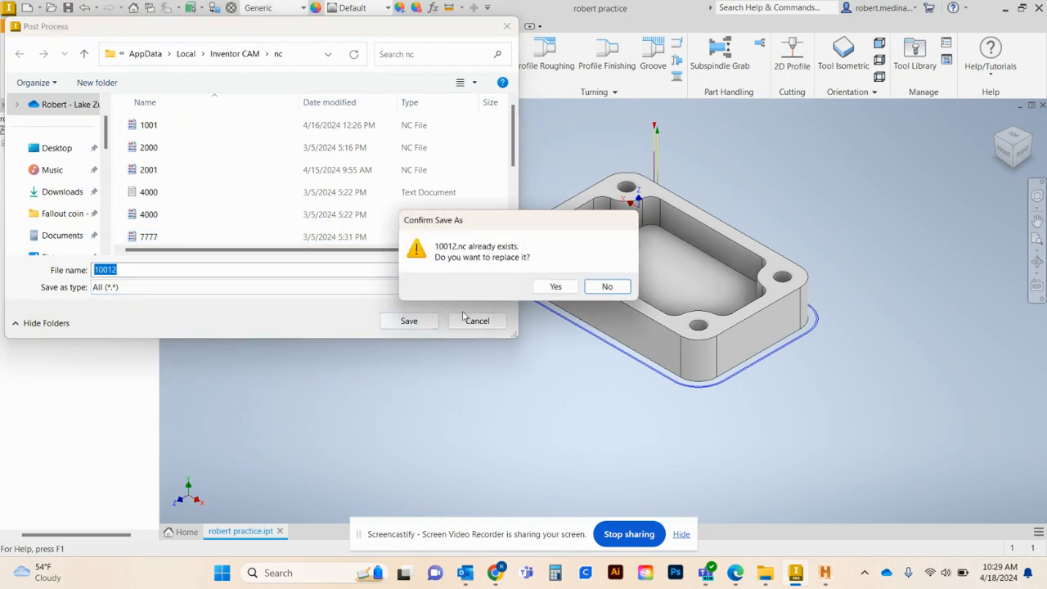
pyautogui.click(555, 287)
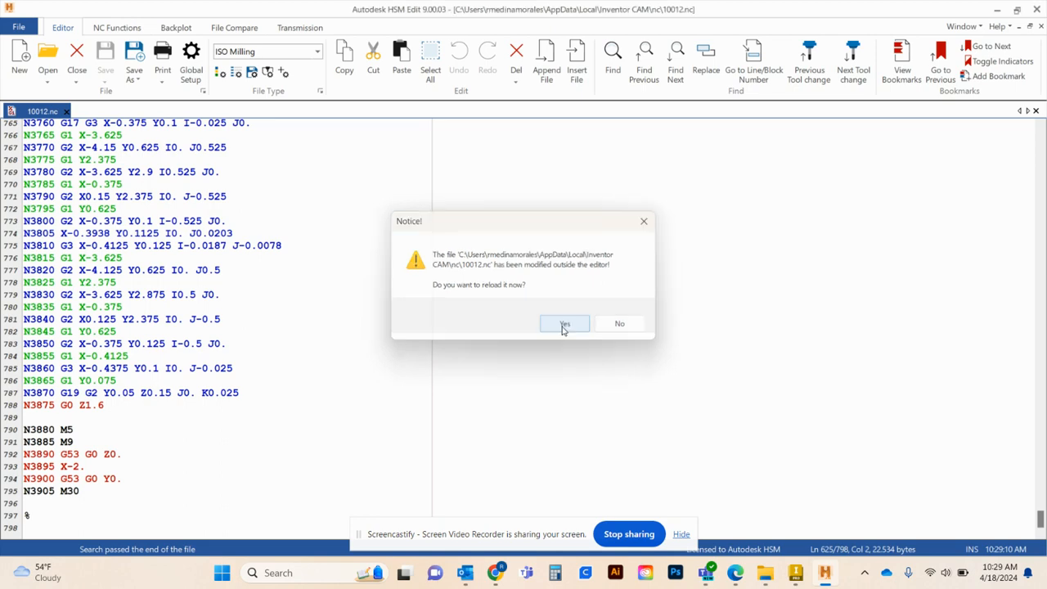
pyautogui.click(565, 325)
# Review the reloaded 10012.nc code from start to end, highlight the cts program comment, and return to the first line.
pyautogui.scroll(10, 306, 346)
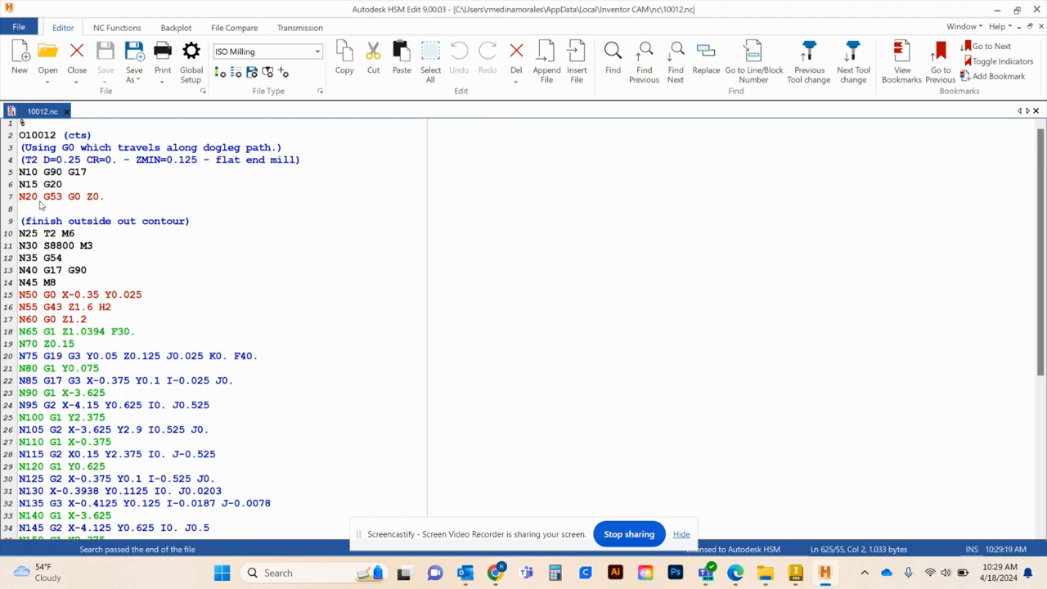
pyautogui.scroll(-8, 94, 176)
pyautogui.scroll(8, 81, 178)
pyautogui.moveTo(103, 135); pyautogui.dragTo(56, 135)
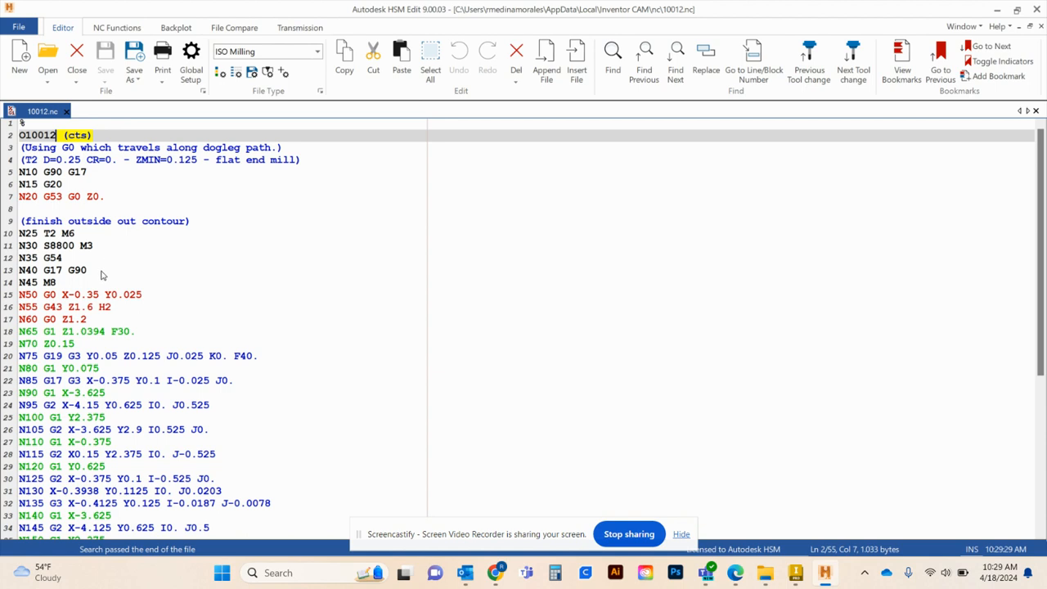
pyautogui.scroll(-2, 114, 269)
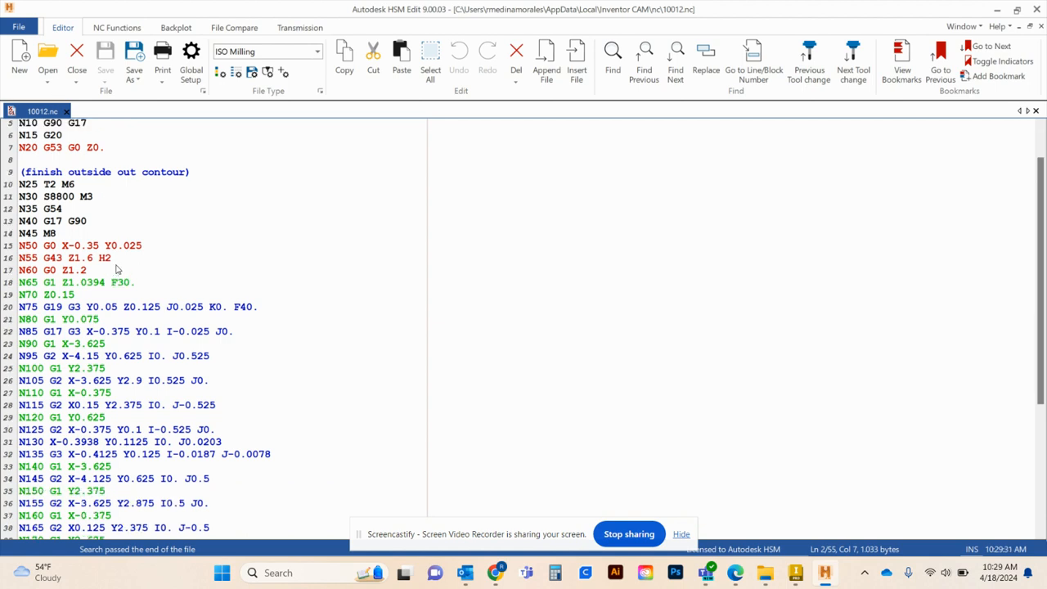
pyautogui.scroll(-6, 119, 319)
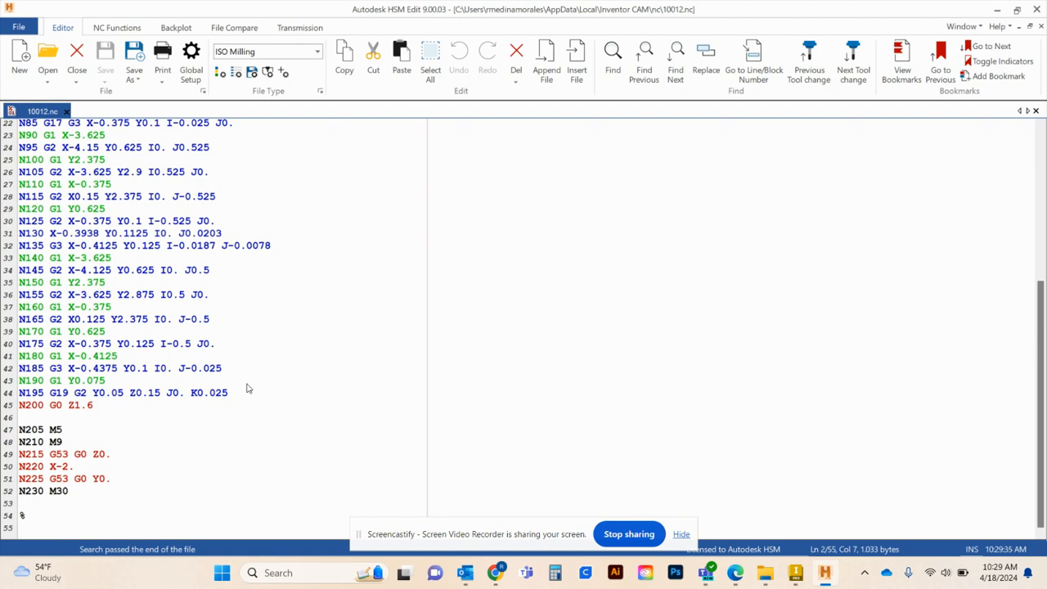
pyautogui.scroll(7, 262, 439)
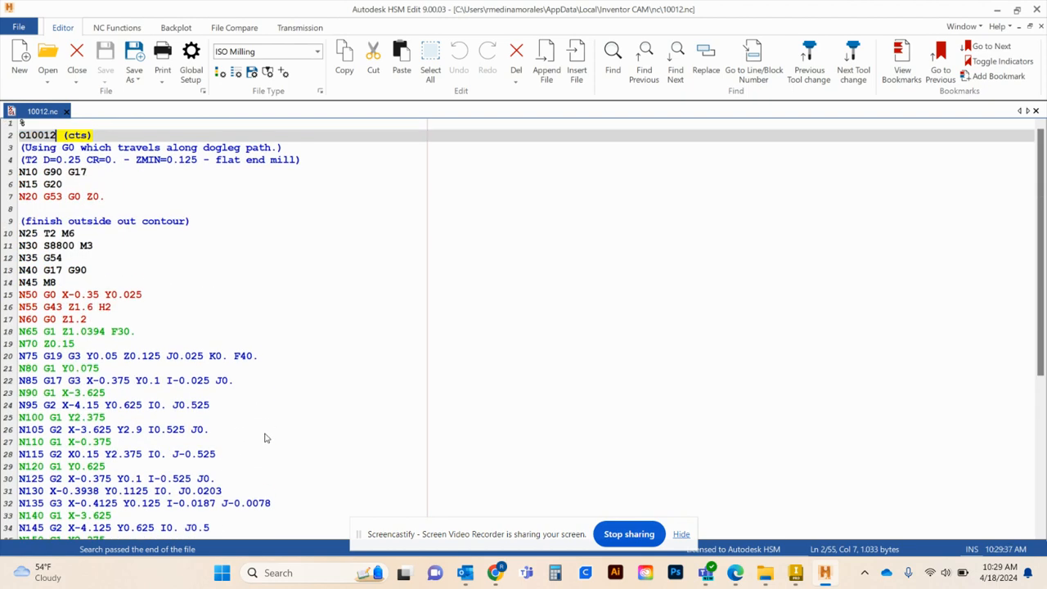